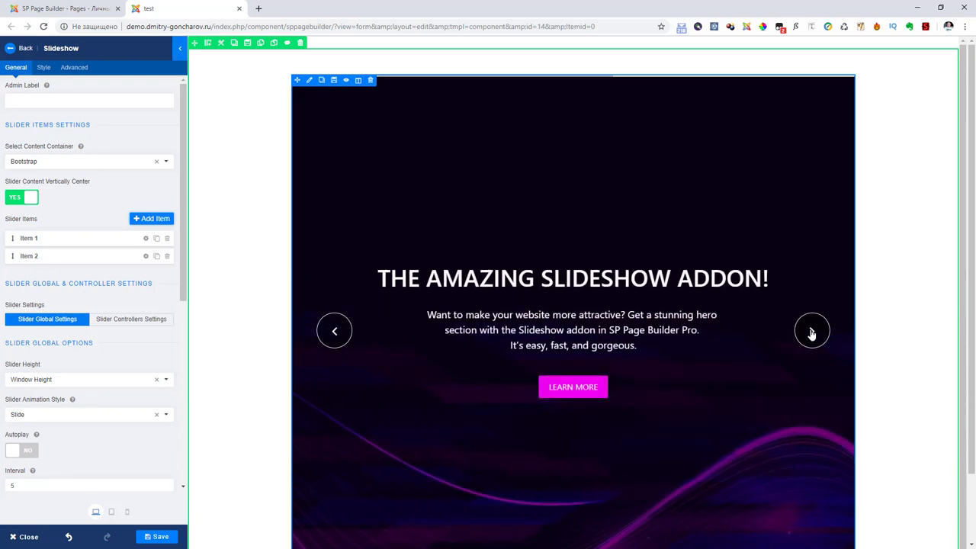
# Open the settings of the slideshow's first item and switch its background type to video
pyautogui.click(813, 333)
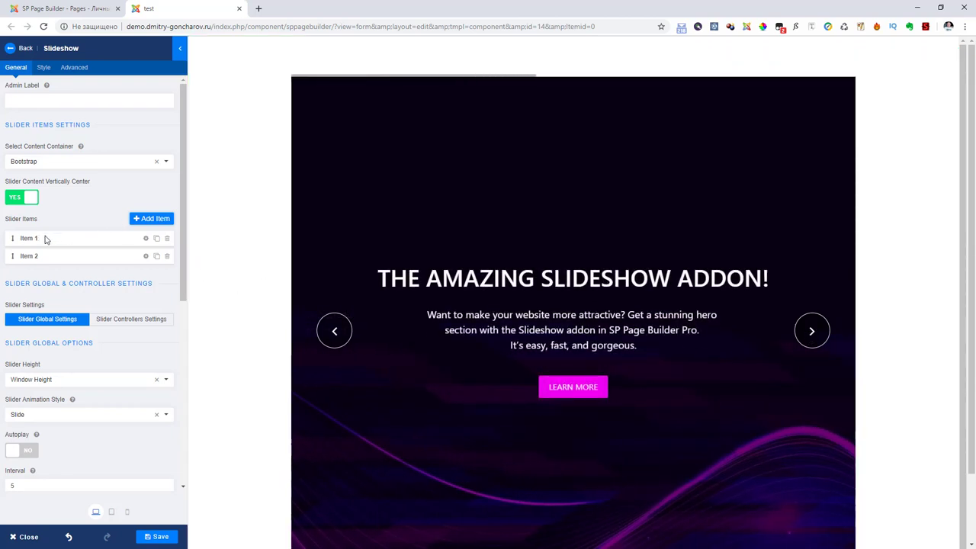
pyautogui.click(146, 239)
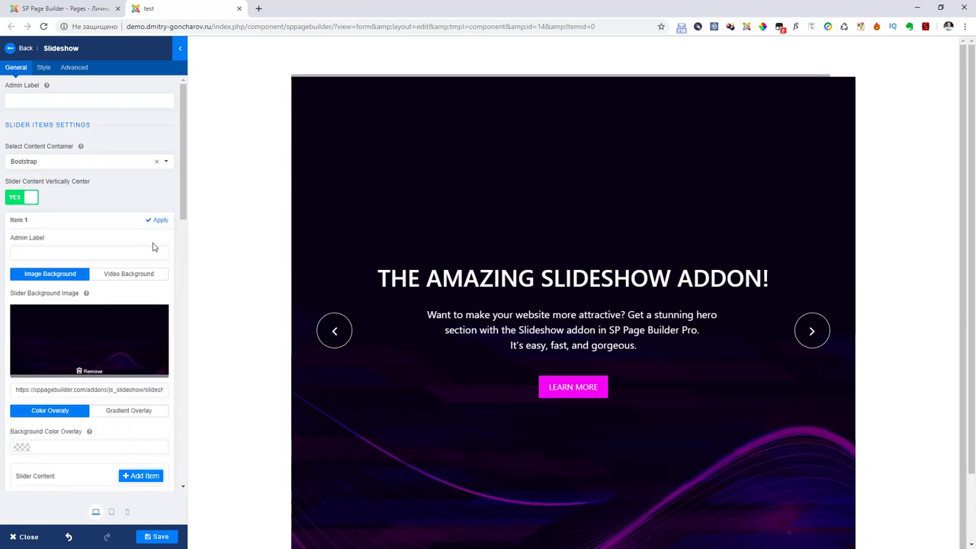
pyautogui.click(128, 276)
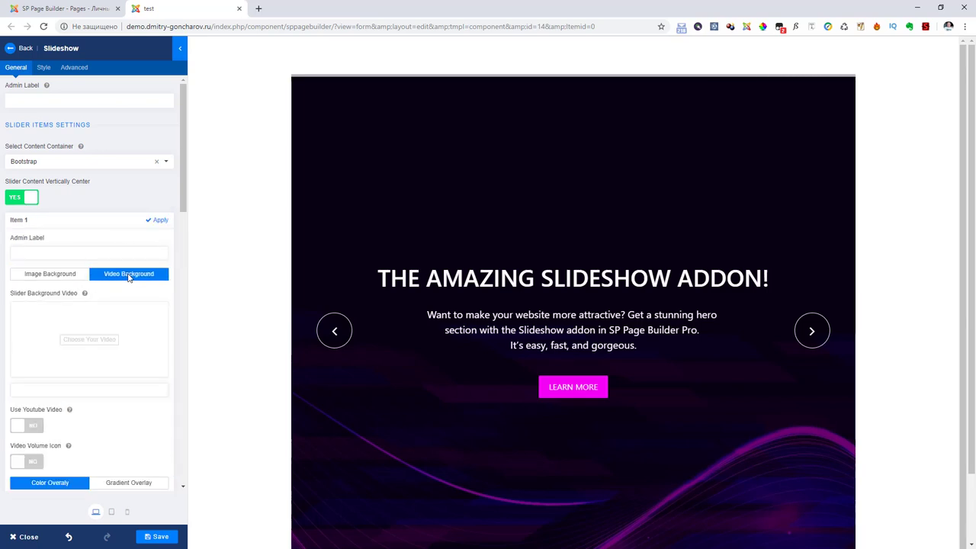
pyautogui.scroll(-1, 116, 289)
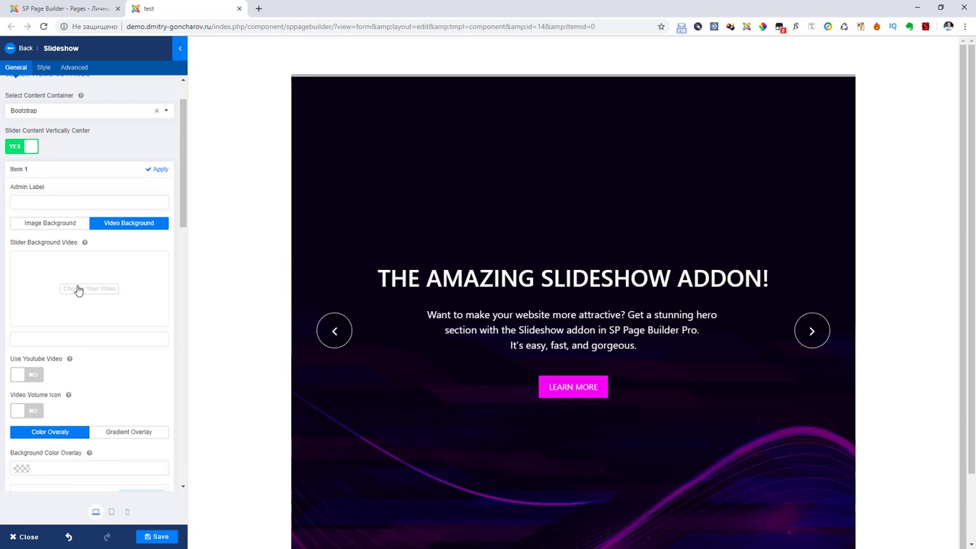
pyautogui.click(27, 375)
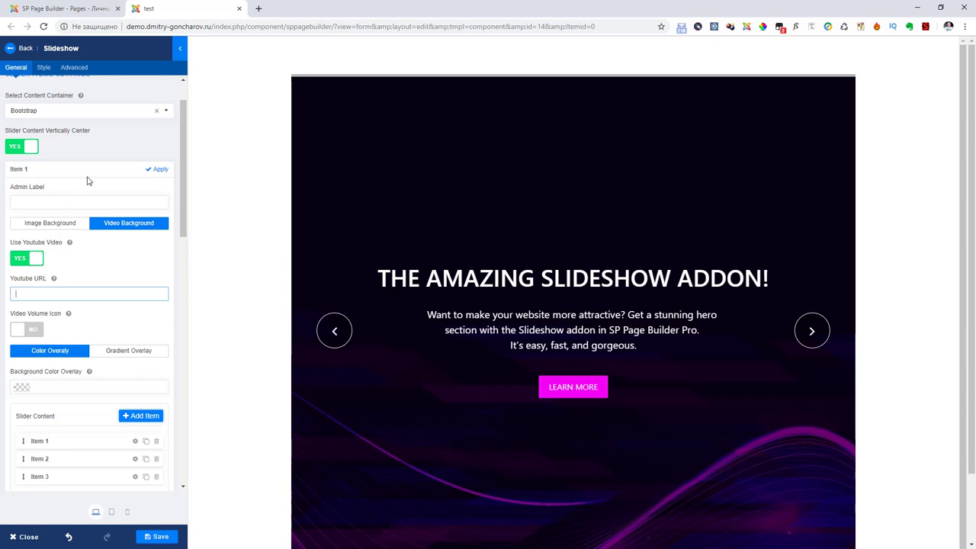
pyautogui.scroll(1, 91, 257)
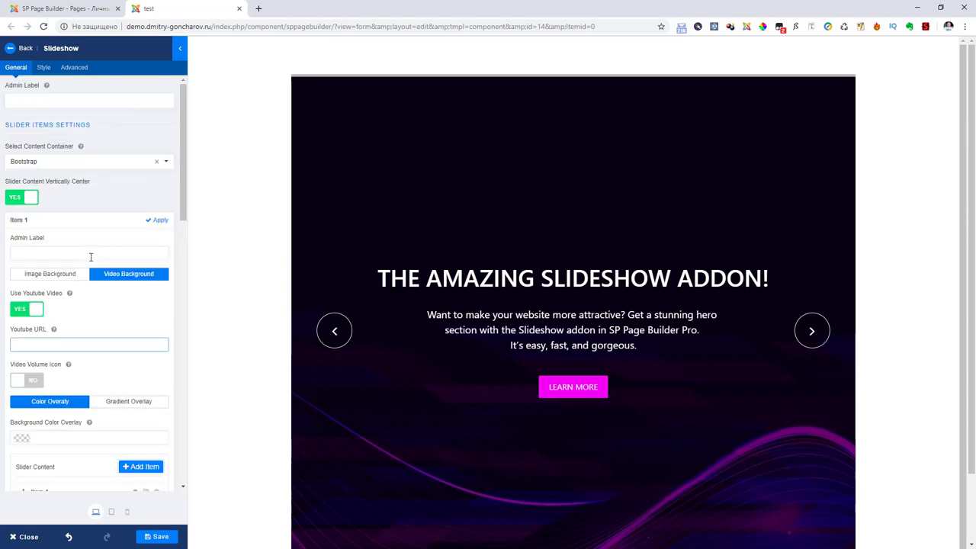
pyautogui.click(35, 316)
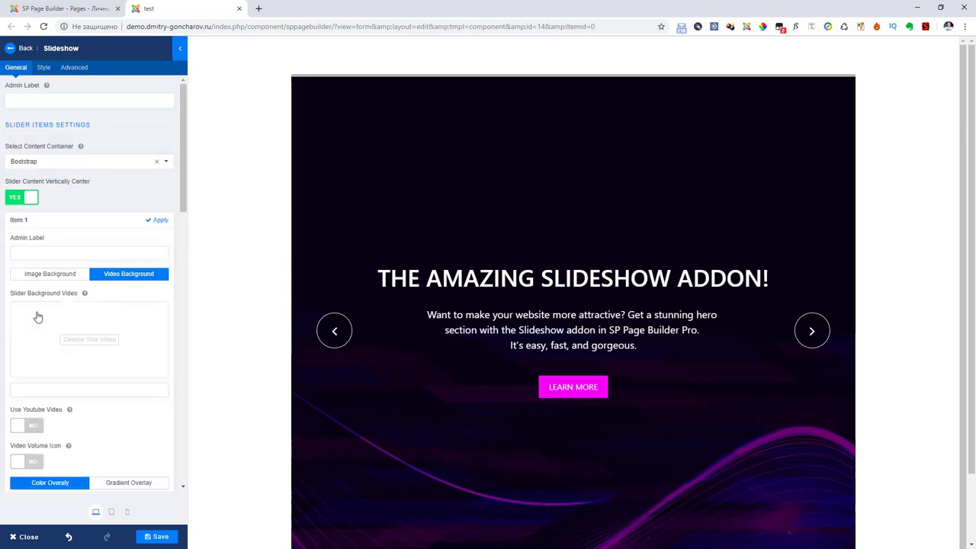
# Insert video.mp4 from the media library as the first slide's background video and apply the item settings
pyautogui.click(93, 340)
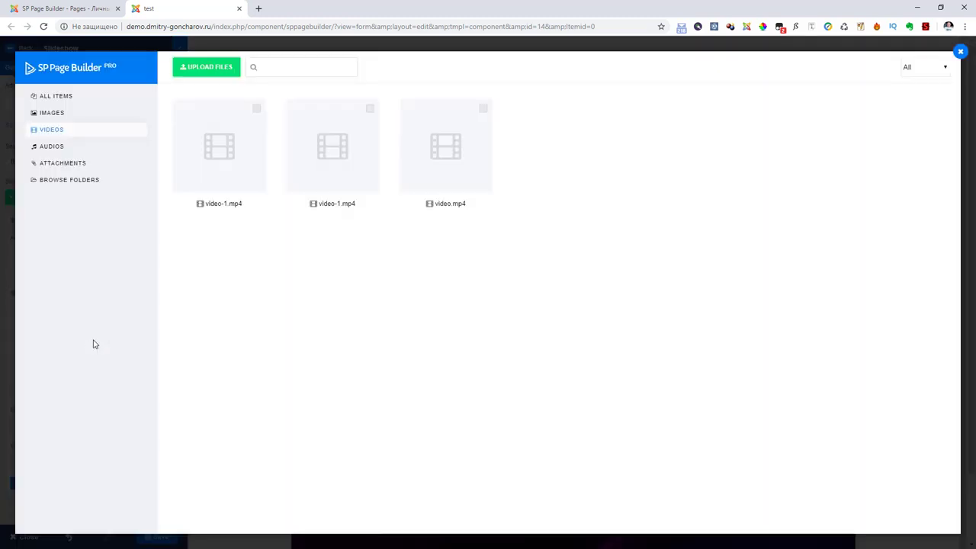
pyautogui.click(484, 109)
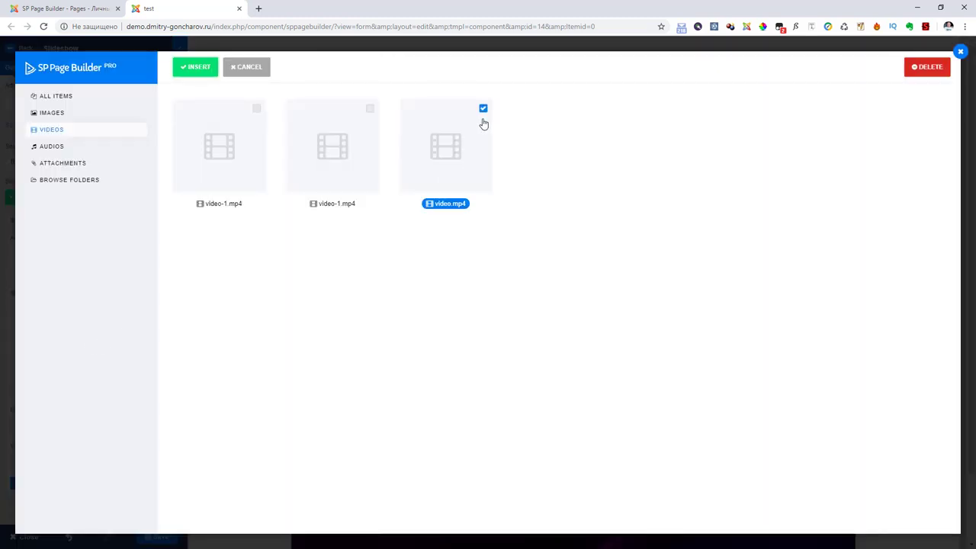
pyautogui.click(197, 69)
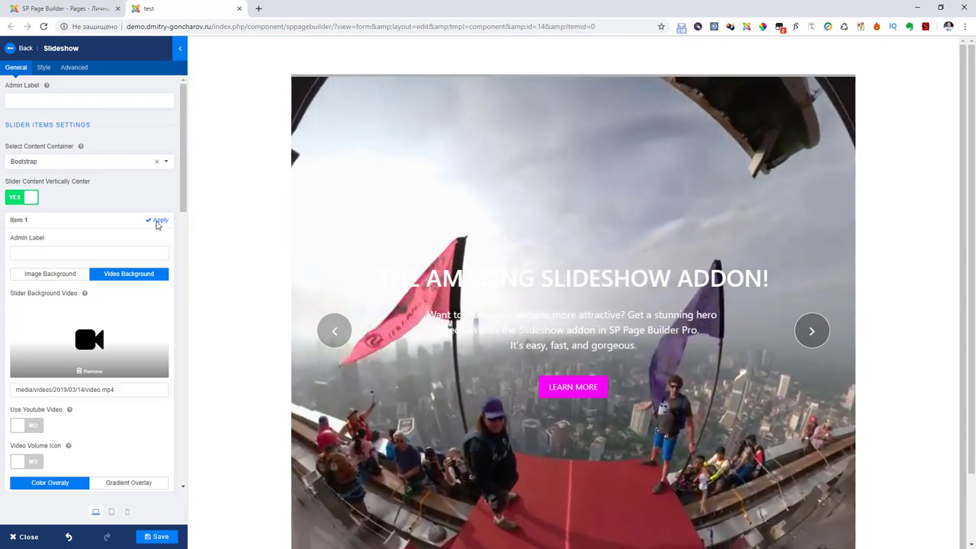
pyautogui.click(157, 221)
# Review the slideshow's global options and save the page
pyautogui.scroll(-3, 122, 472)
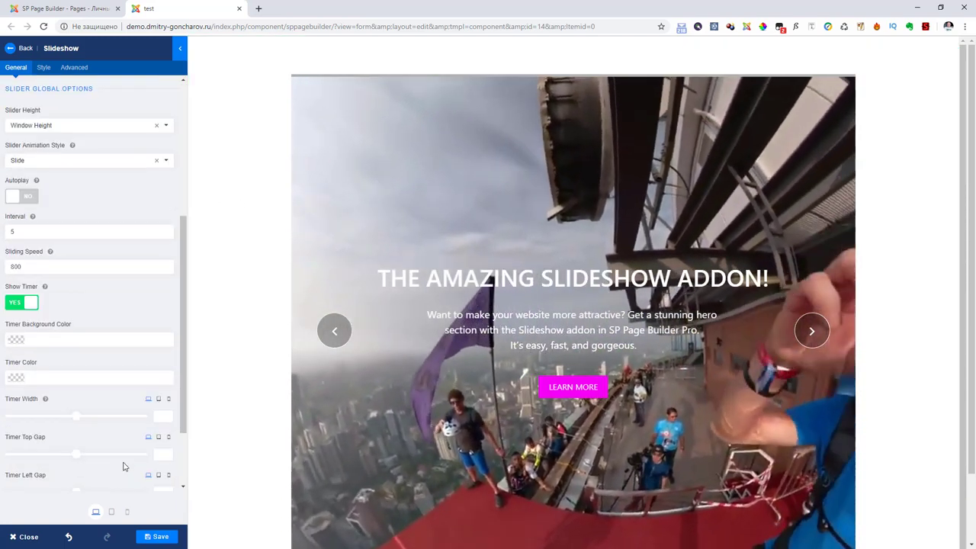
pyautogui.scroll(-2, 120, 453)
pyautogui.scroll(5, 91, 382)
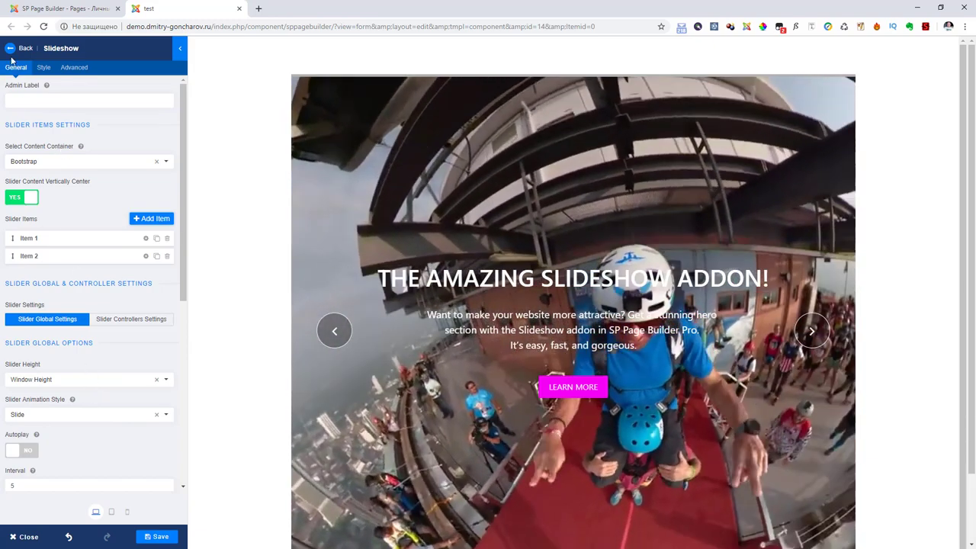
pyautogui.click(156, 536)
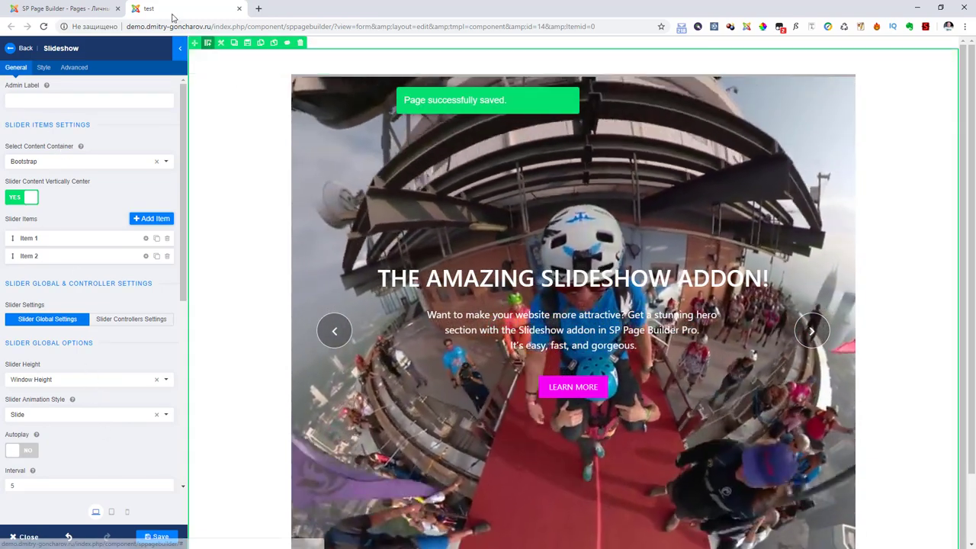
# Open the frontend preview of the test page from the pages list and advance the slideshow to its next slide
pyautogui.hotkey('ctrl', 'shift', 'Tab')
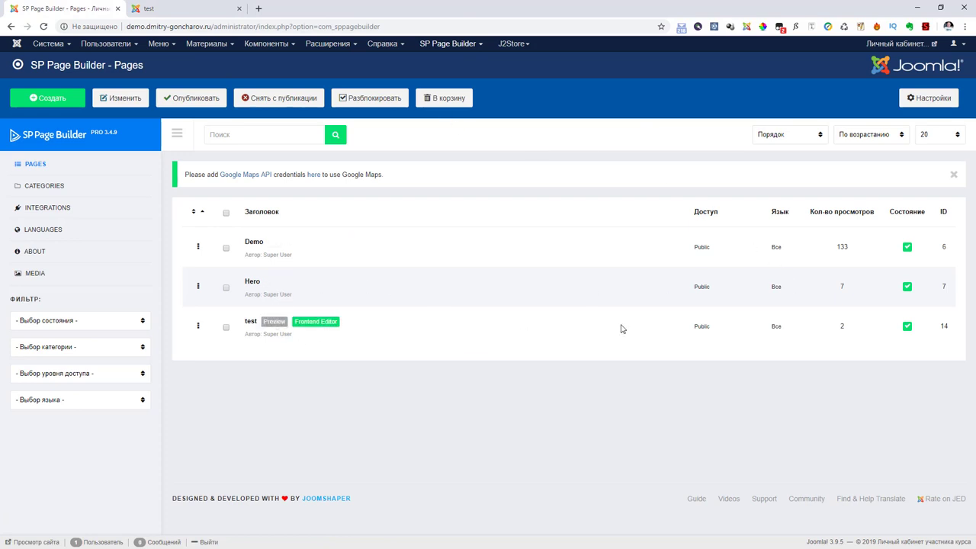
pyautogui.click(274, 322)
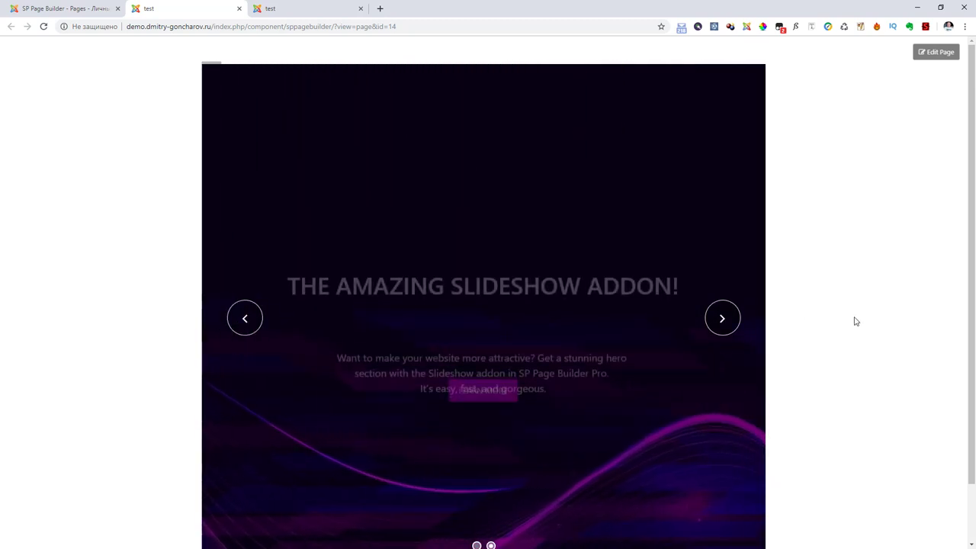
pyautogui.scroll(-1, 831, 322)
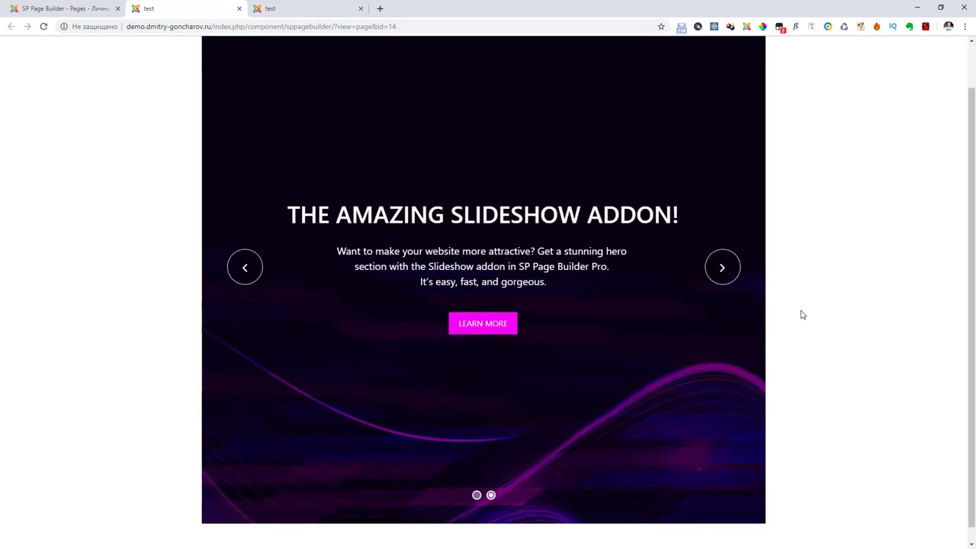
pyautogui.click(723, 269)
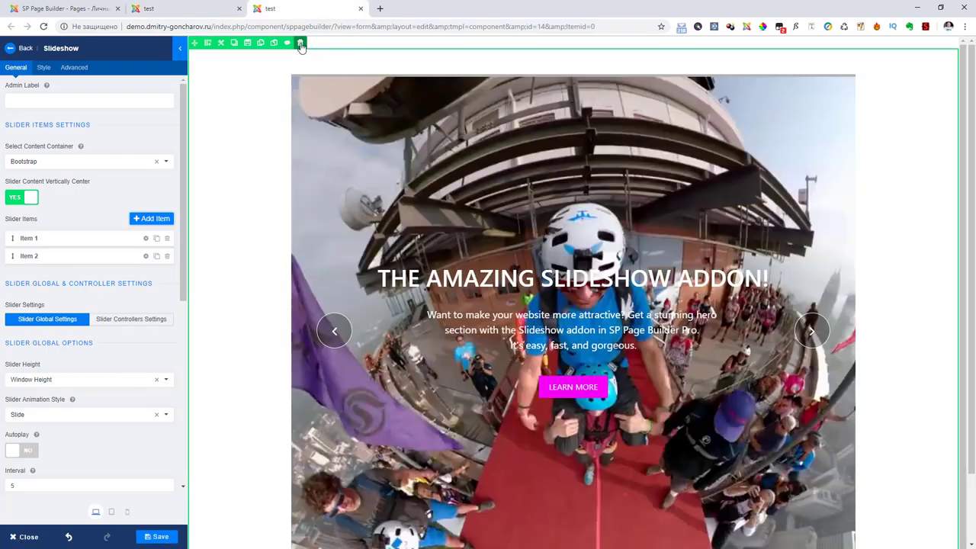
# Delete the row containing the current slideshow in the test page editor and confirm the deletion
pyautogui.click(302, 46)
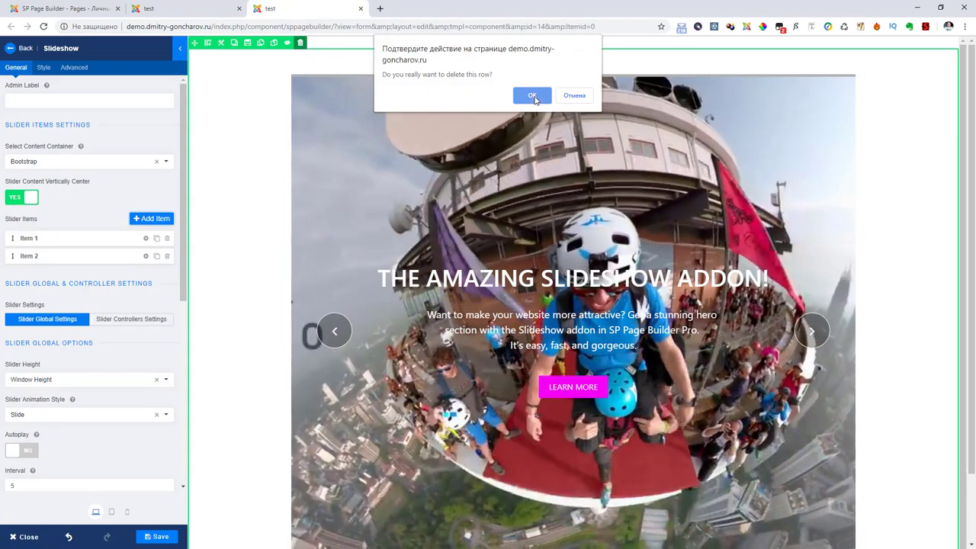
pyautogui.click(532, 96)
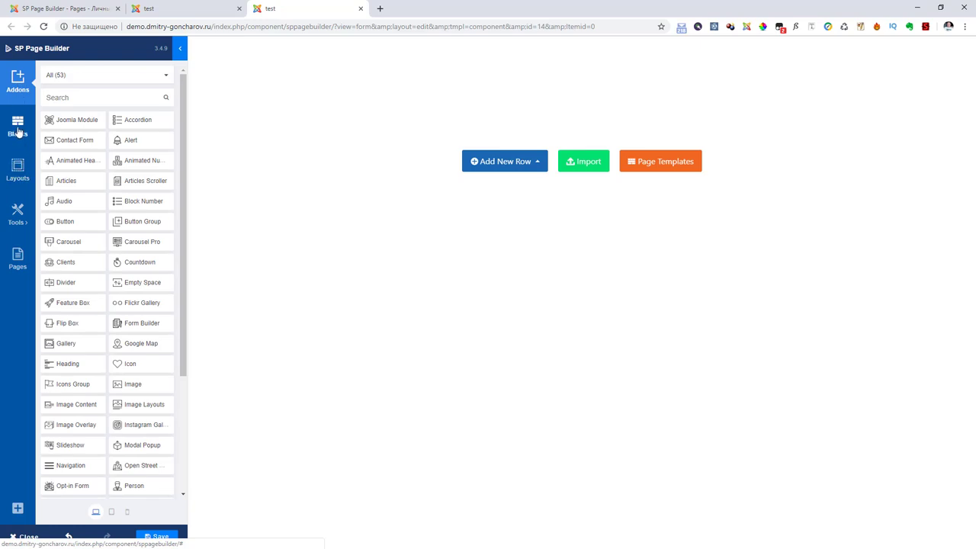
# Add the first ready-made block from the Slideshow Video Background category, the dusk mountain landscape, to the empty page
pyautogui.click(19, 130)
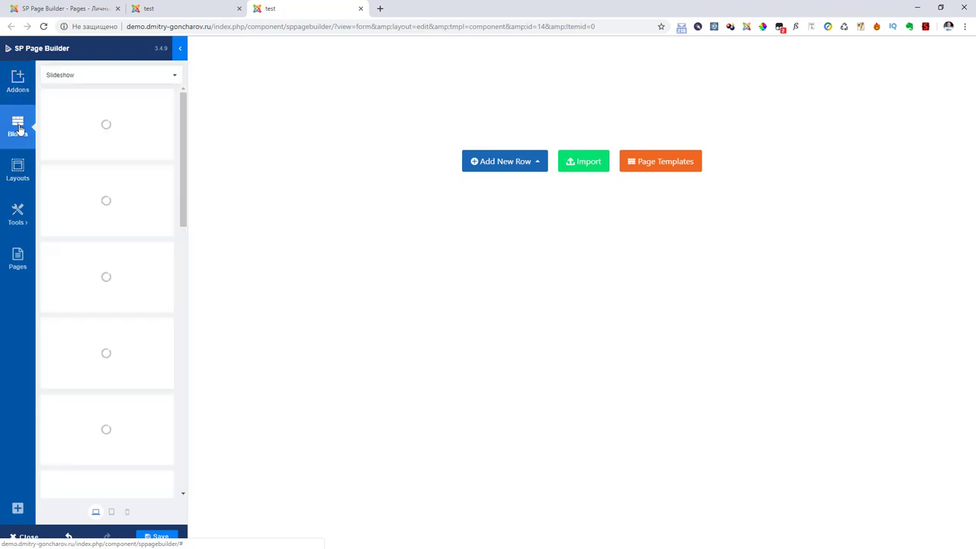
pyautogui.click(175, 76)
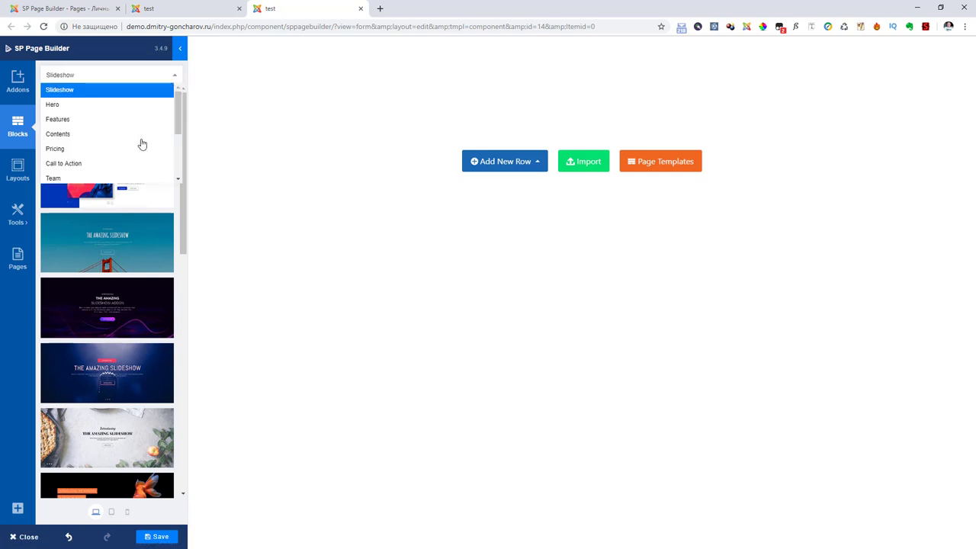
pyautogui.scroll(-3, 142, 144)
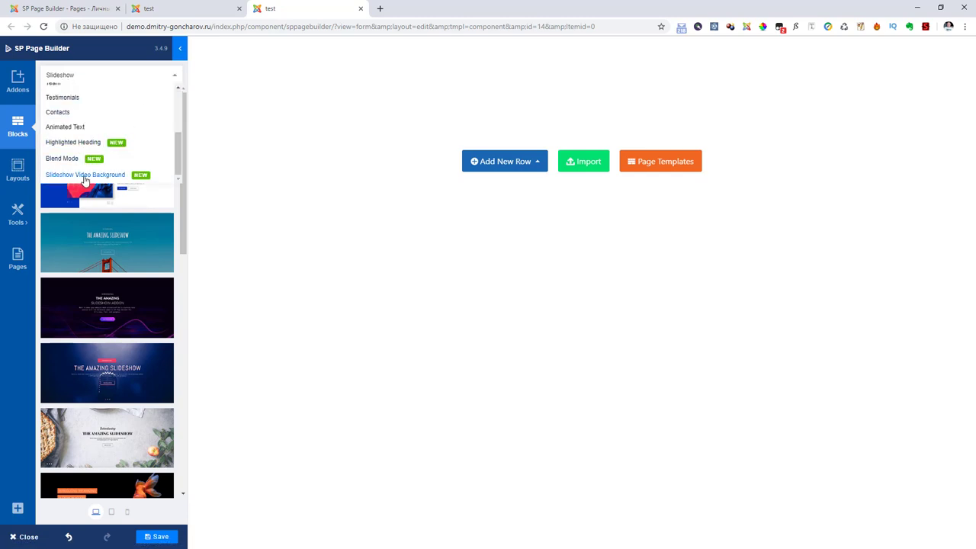
pyautogui.click(109, 175)
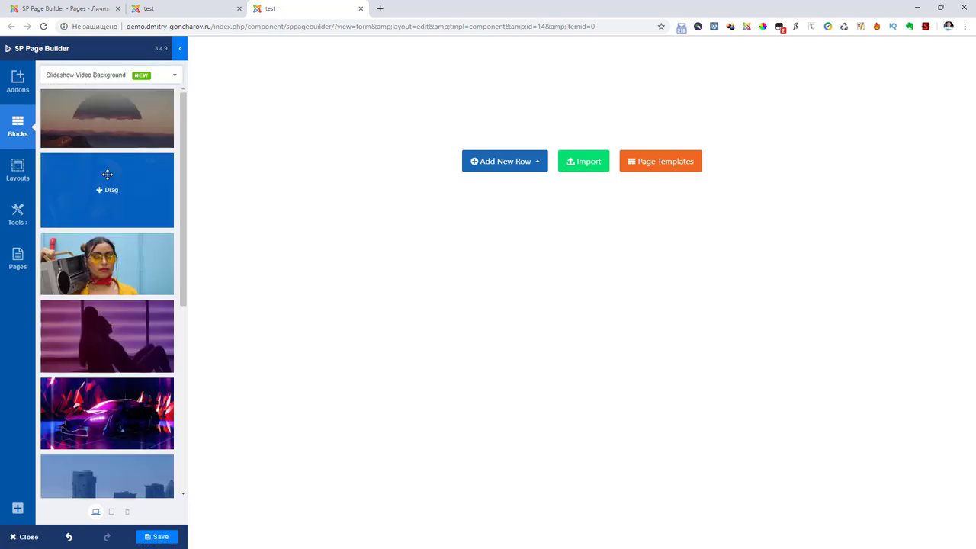
pyautogui.scroll(-5, 111, 119)
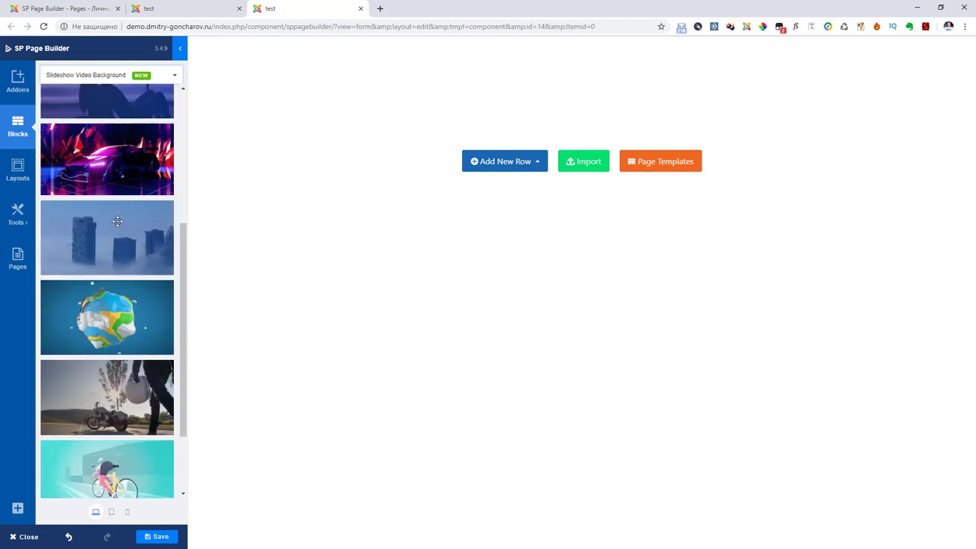
pyautogui.scroll(5, 107, 137)
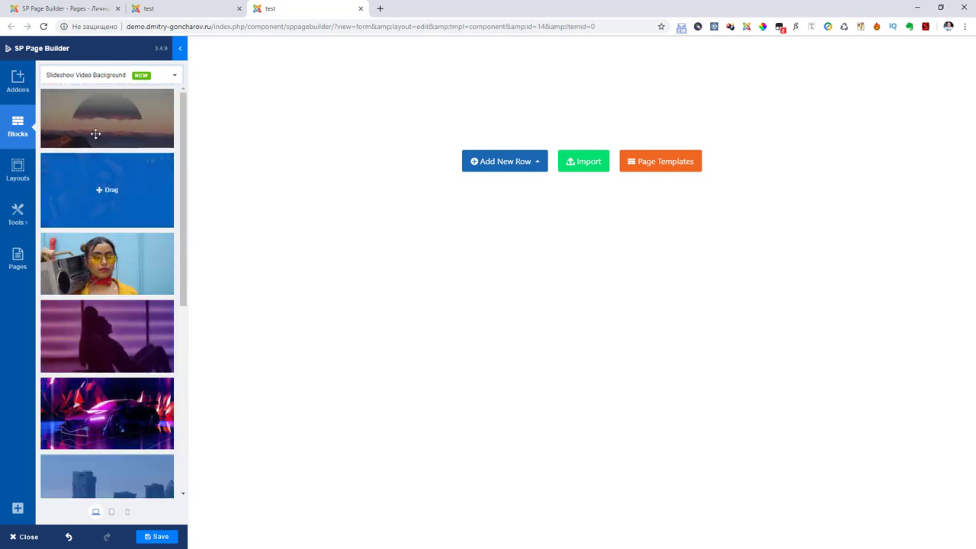
pyautogui.moveTo(96, 124); pyautogui.dragTo(492, 76)
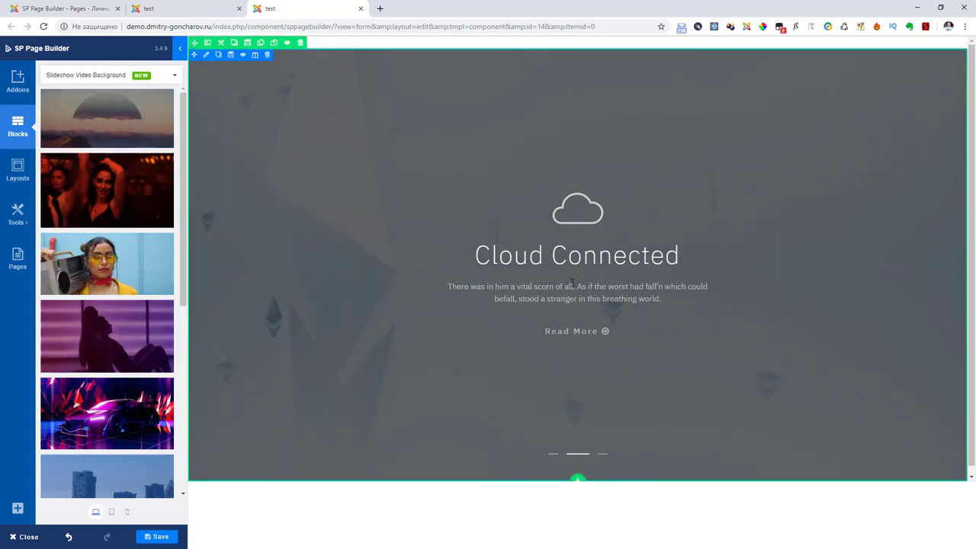
# Show the third slide of the new slideshow, then save the page and reload its frontend preview
pyautogui.click(604, 456)
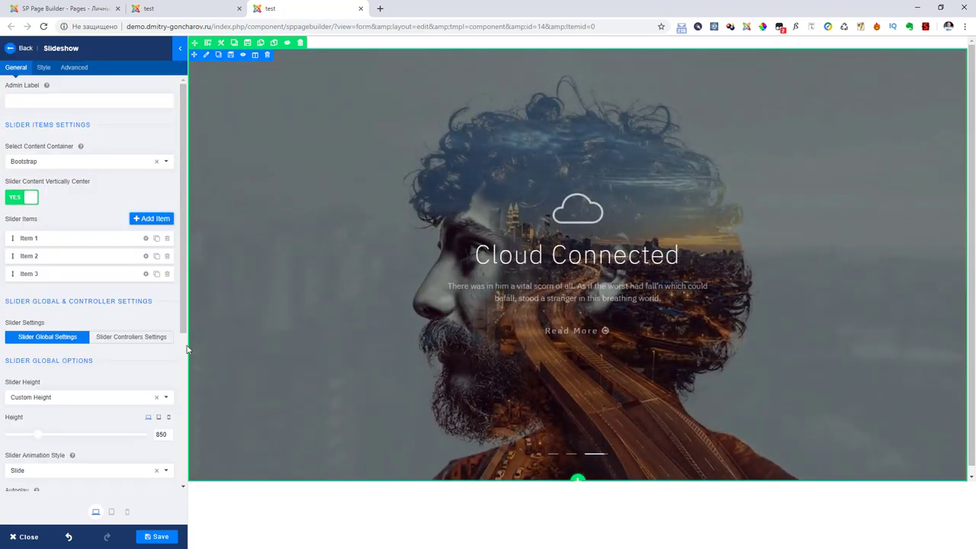
pyautogui.click(160, 537)
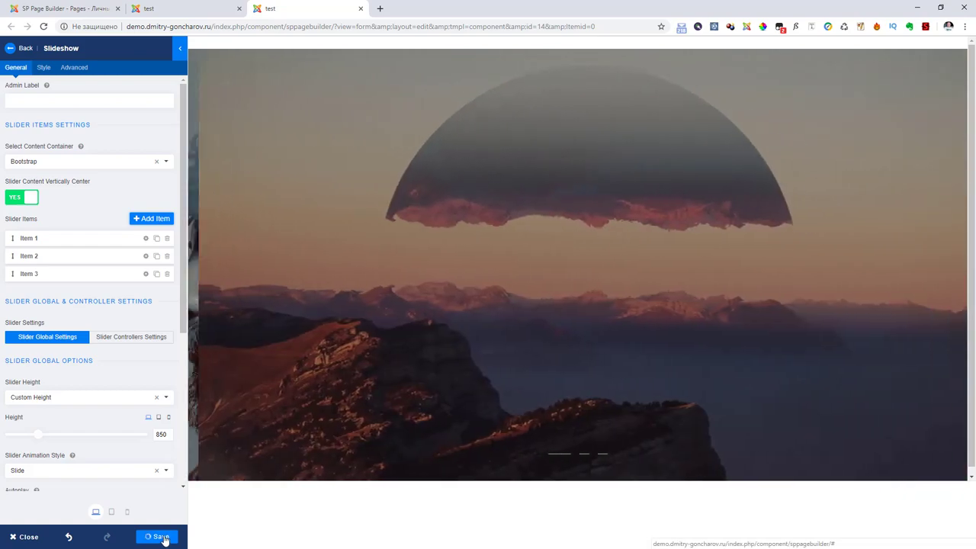
pyautogui.click(169, 13)
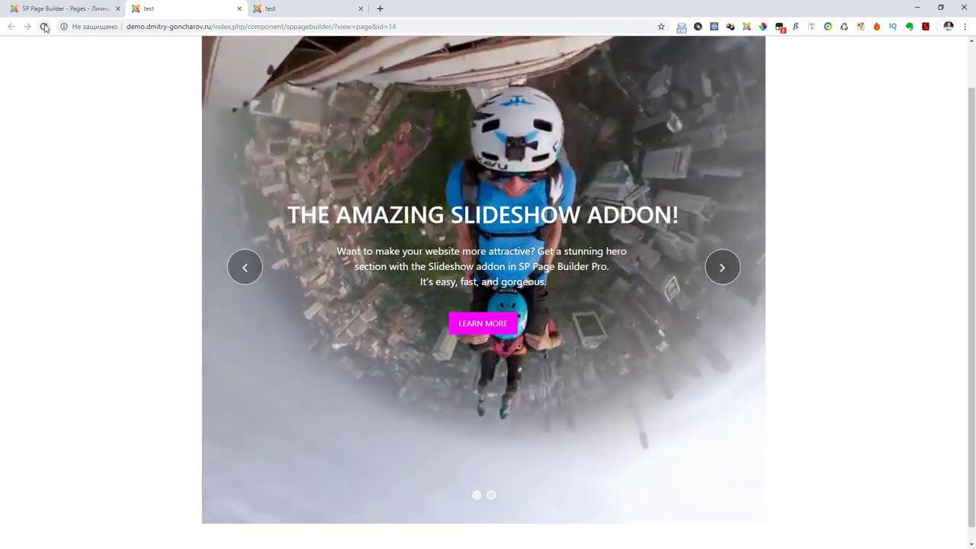
pyautogui.click(45, 27)
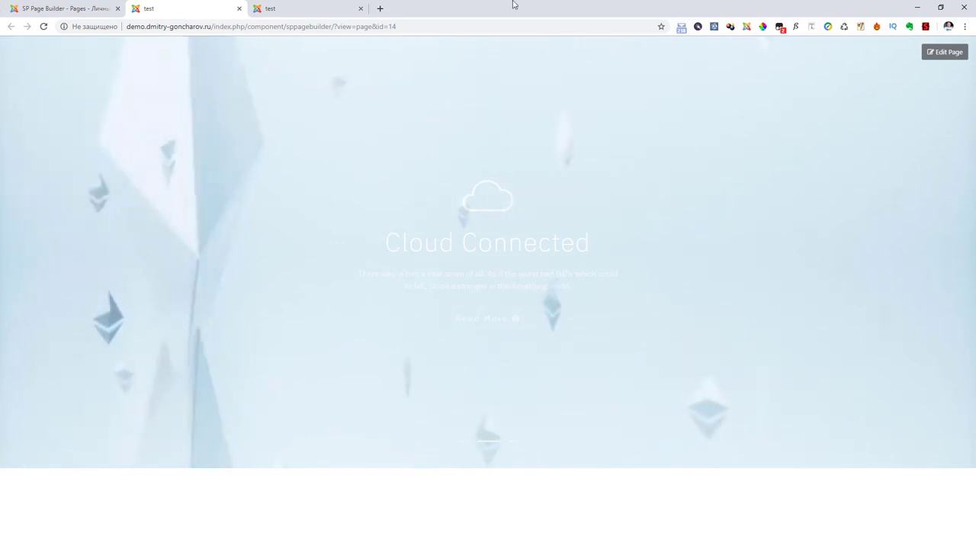
# Return to the page editor and examine the first slide's background, color overlay, content items and alignment settings
pyautogui.click(283, 9)
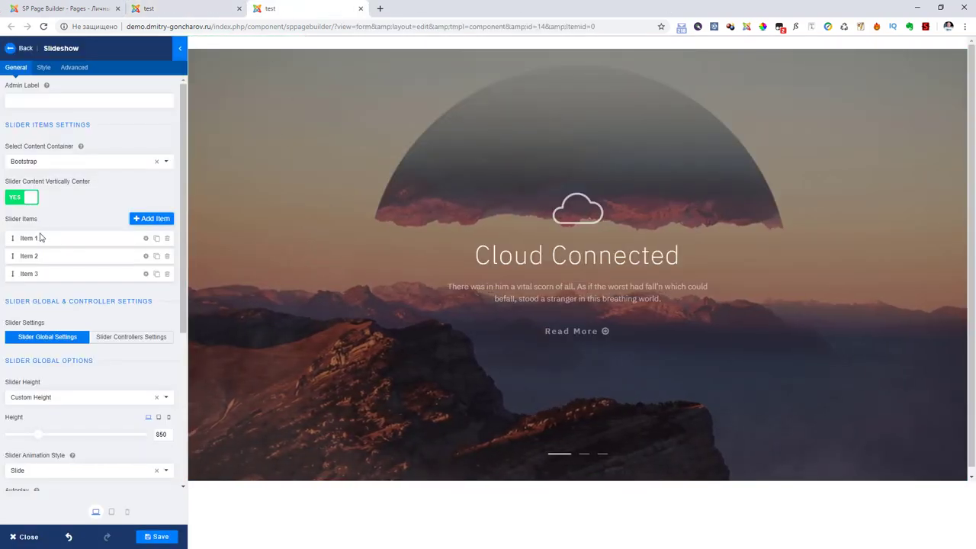
pyautogui.scroll(-1, 61, 237)
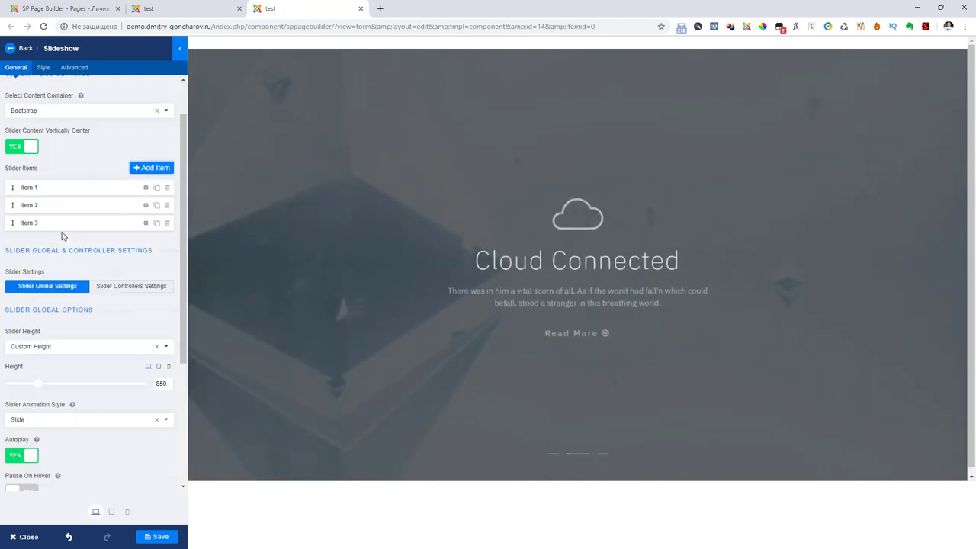
pyautogui.click(146, 188)
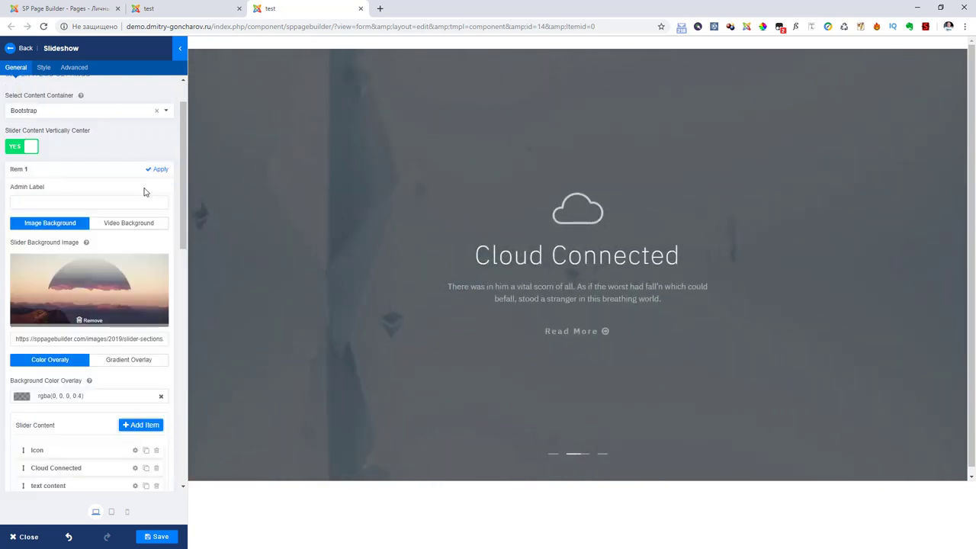
pyautogui.scroll(-3, 96, 311)
pyautogui.scroll(3, 92, 311)
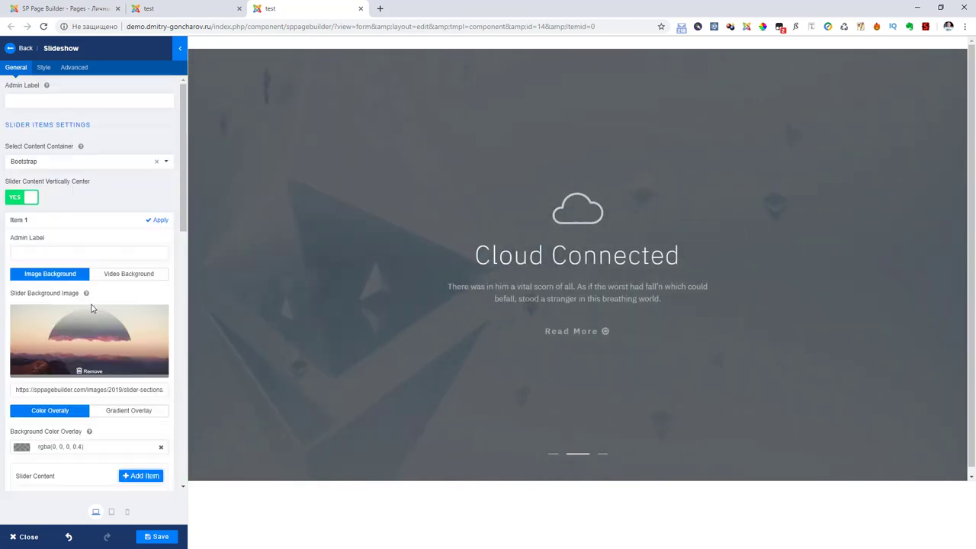
pyautogui.scroll(-3, 91, 306)
pyautogui.scroll(-1, 90, 307)
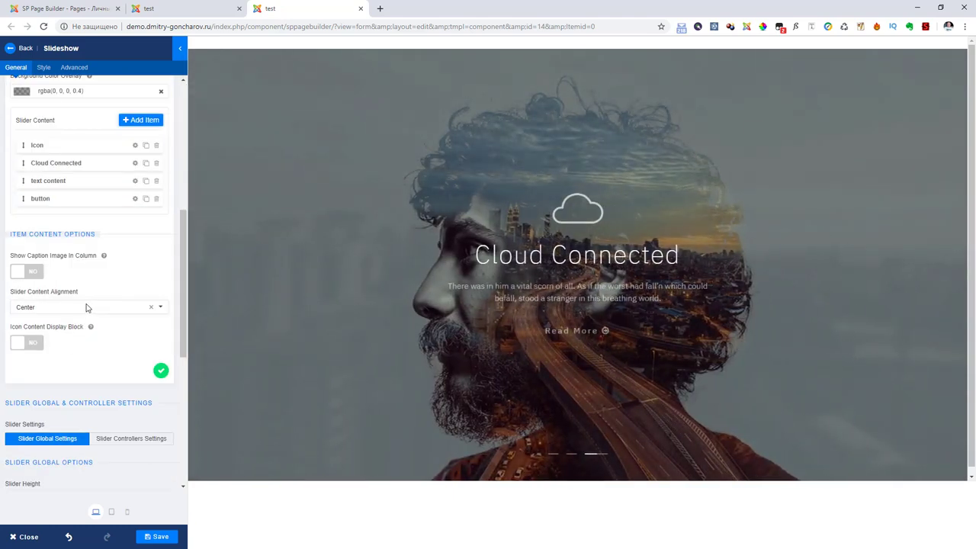
# Switch Autoplay off and back on in the slideshow's global options
pyautogui.moveTo(326, 258)
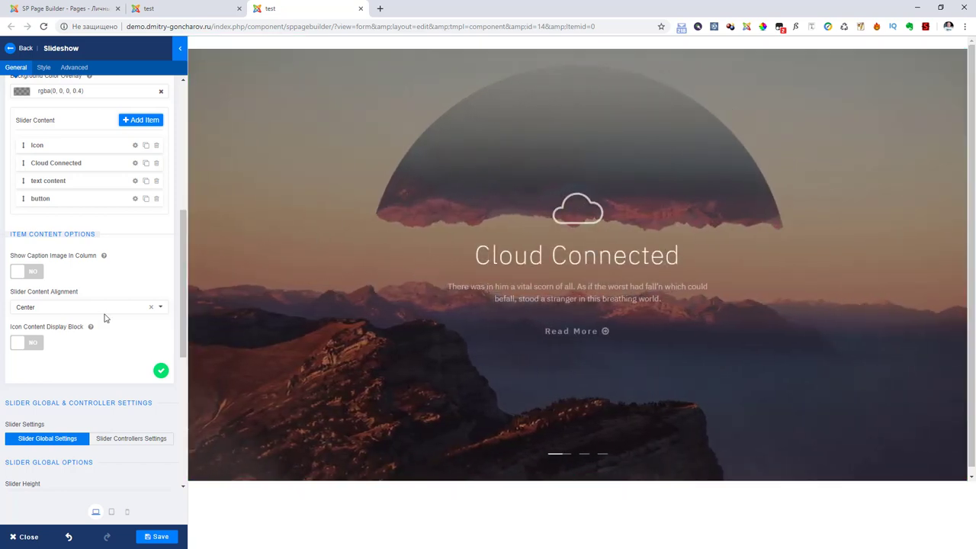
pyautogui.scroll(-5, 84, 312)
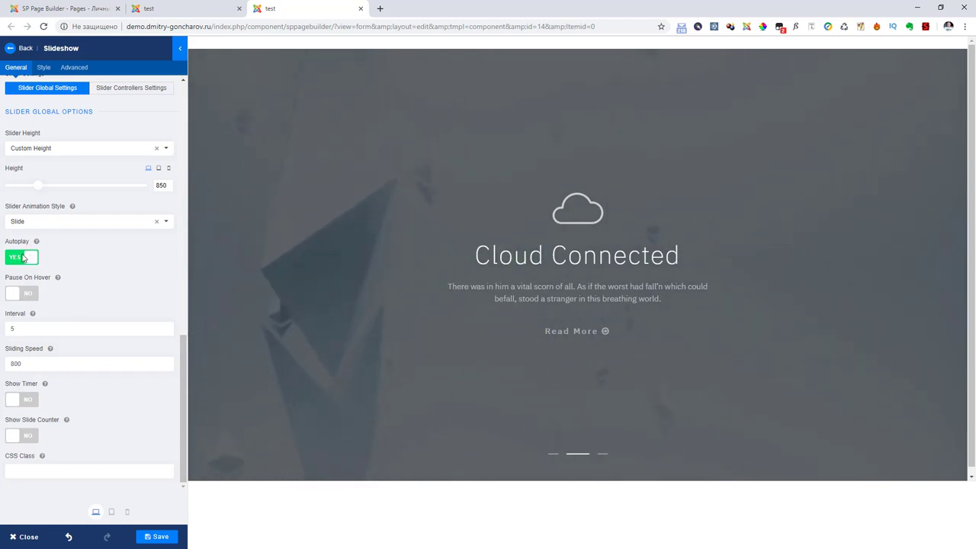
pyautogui.click(26, 258)
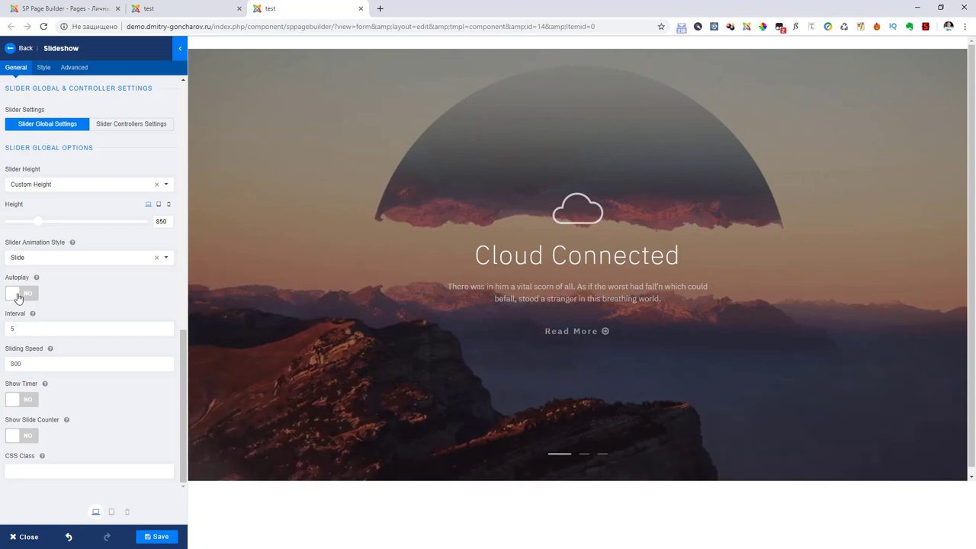
pyautogui.click(18, 296)
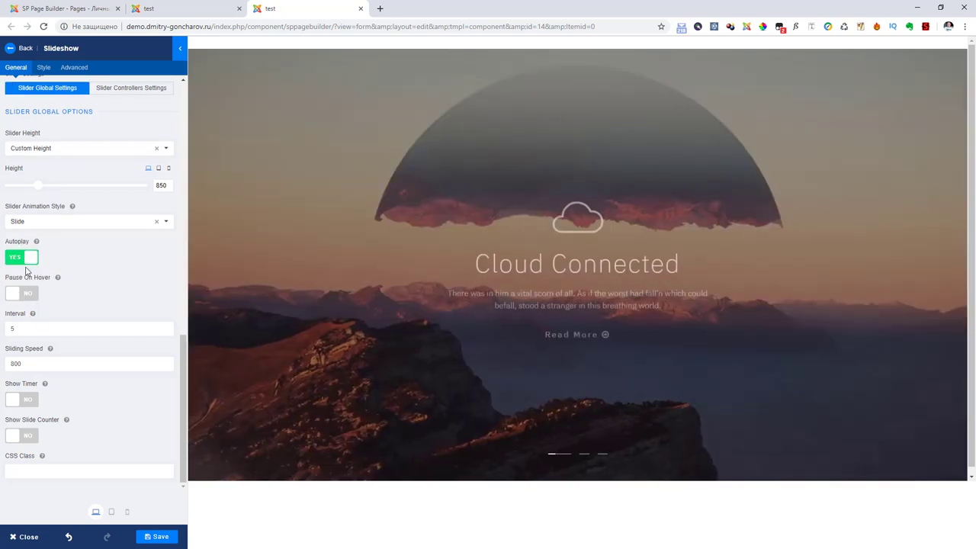
# Enable Pause On Hover for the slideshow and save the page
pyautogui.click(16, 296)
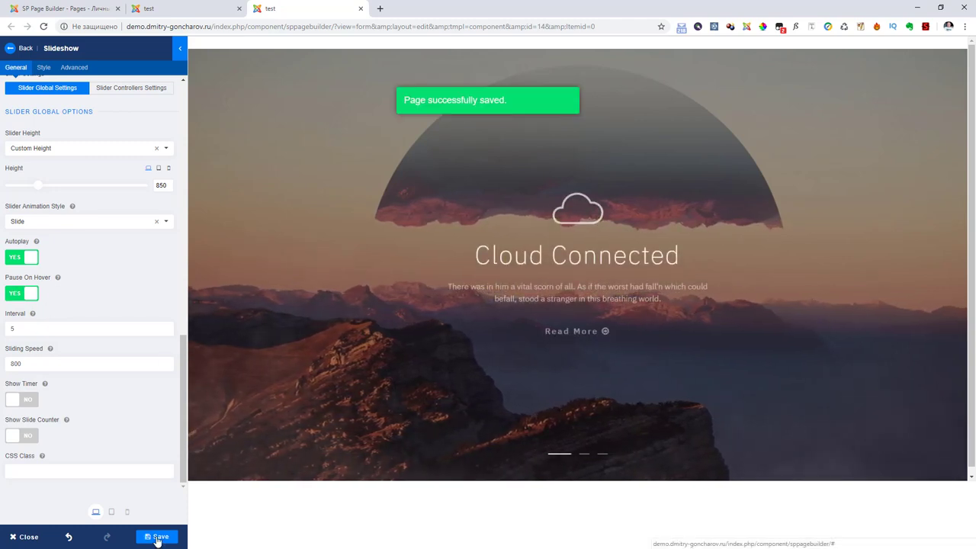
pyautogui.scroll(3, 111, 353)
pyautogui.scroll(-3, 111, 351)
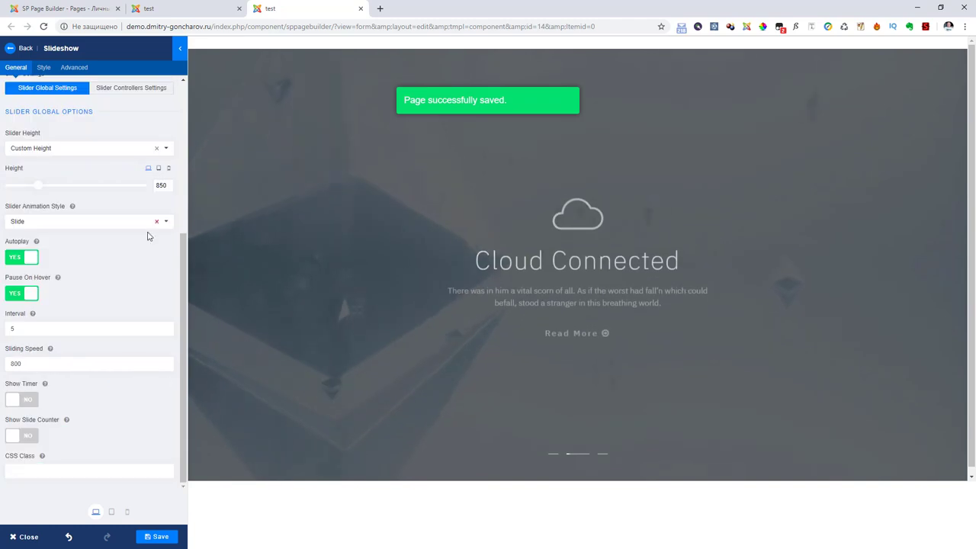
pyautogui.click(157, 536)
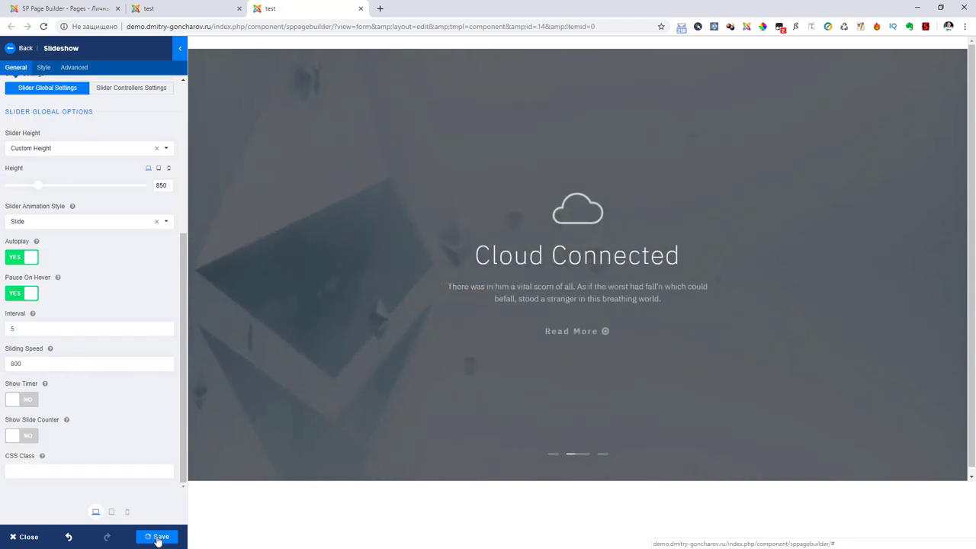
# Reload the test page's frontend preview and show the slideshow's third slide and its first slide
pyautogui.click(174, 8)
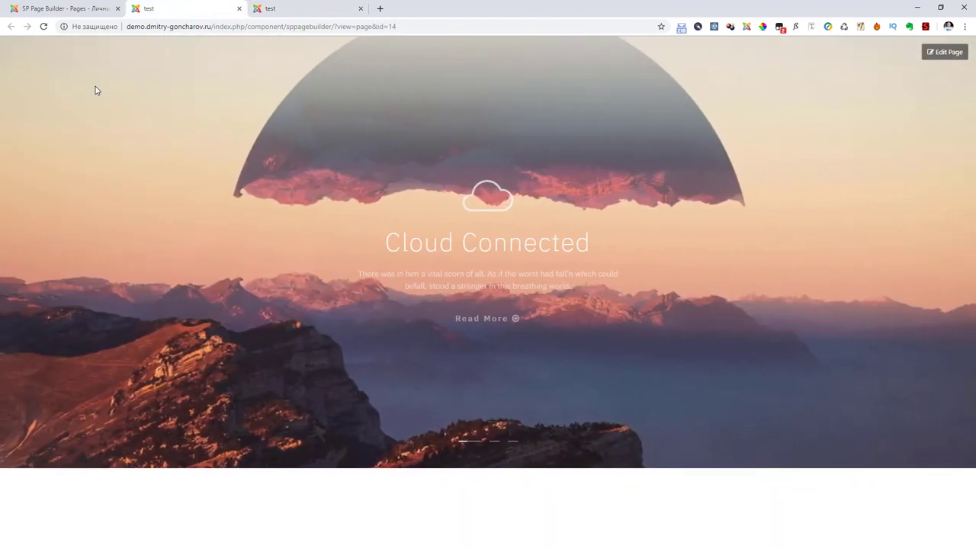
pyautogui.press('F5')
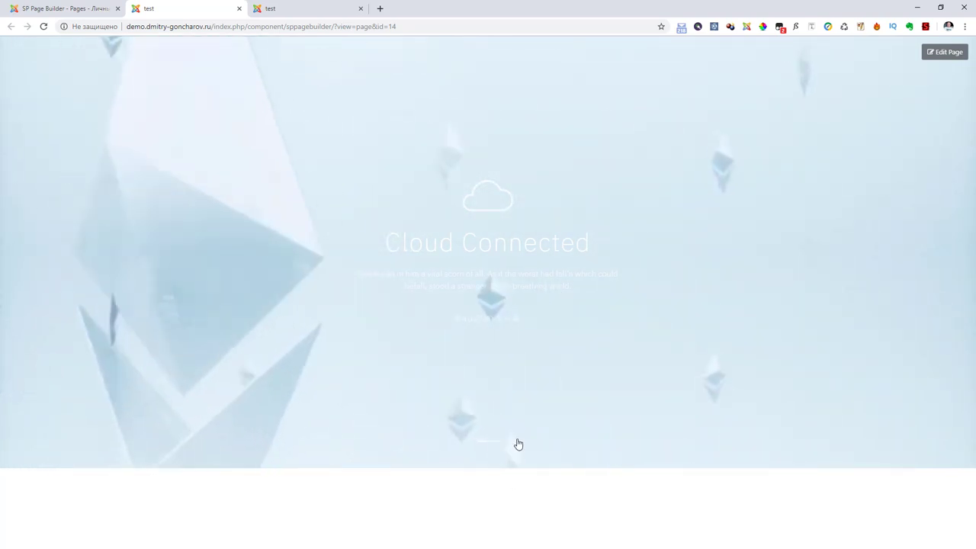
pyautogui.click(518, 446)
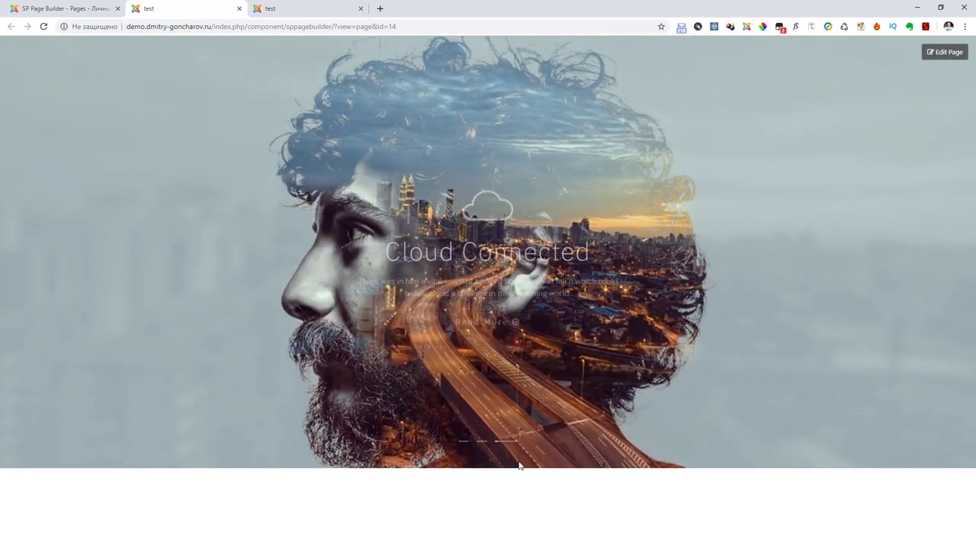
pyautogui.click(464, 443)
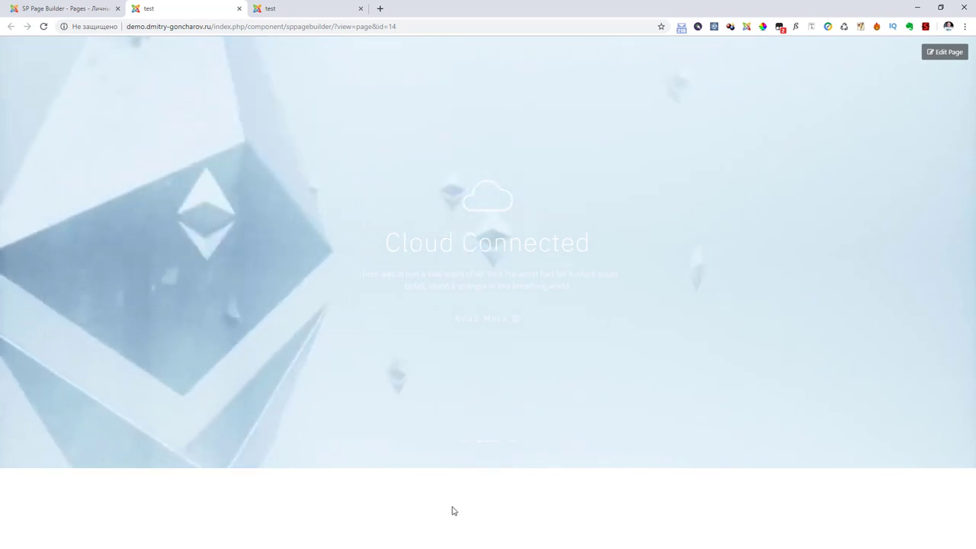
pyautogui.click(465, 446)
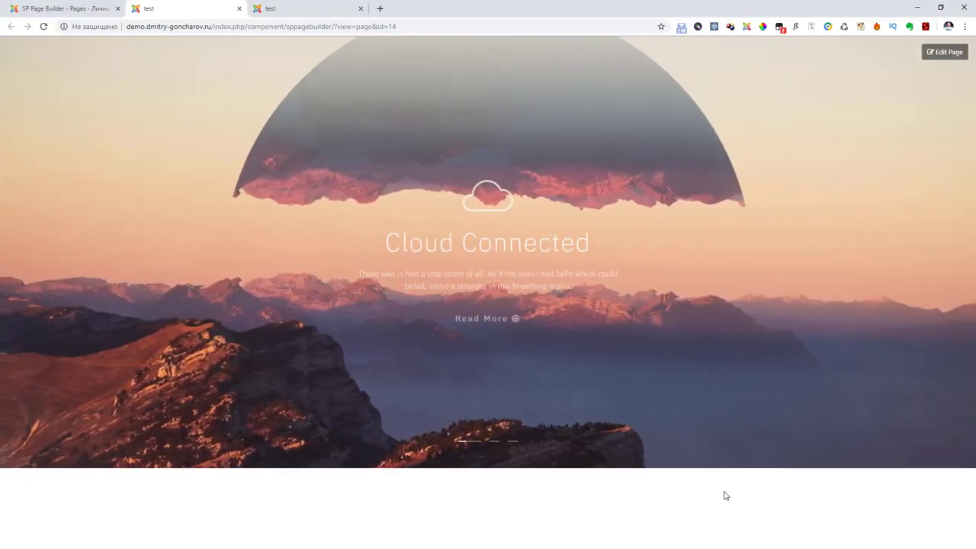
# Return to the page editor and set the first slide's background color overlay to rgba(179, 46, 46, 0.4)
pyautogui.click(305, 9)
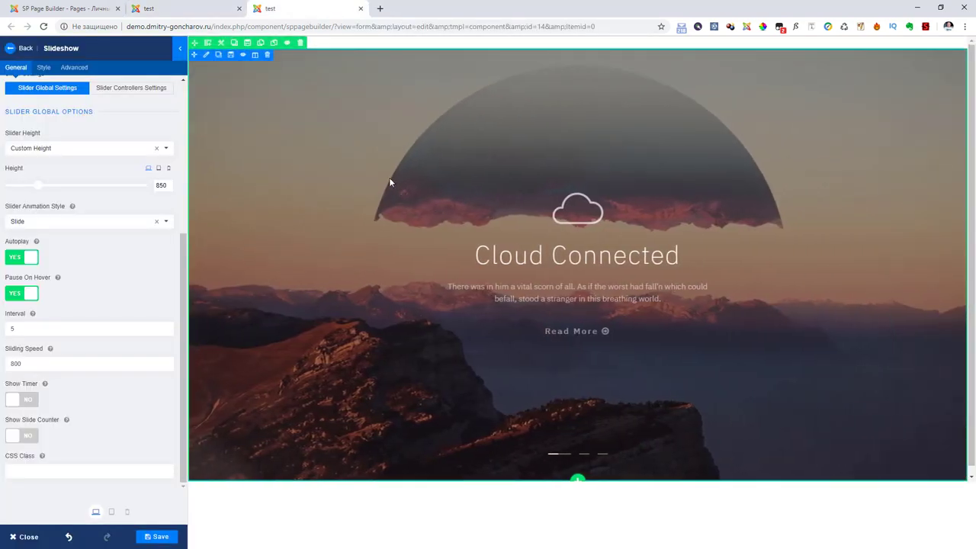
pyautogui.scroll(3, 109, 297)
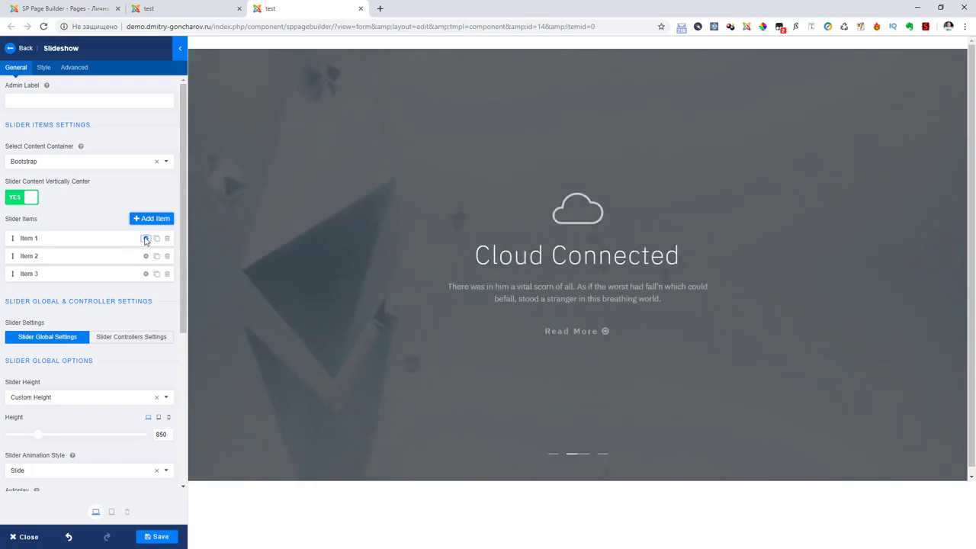
pyautogui.click(146, 238)
pyautogui.scroll(-1, 142, 241)
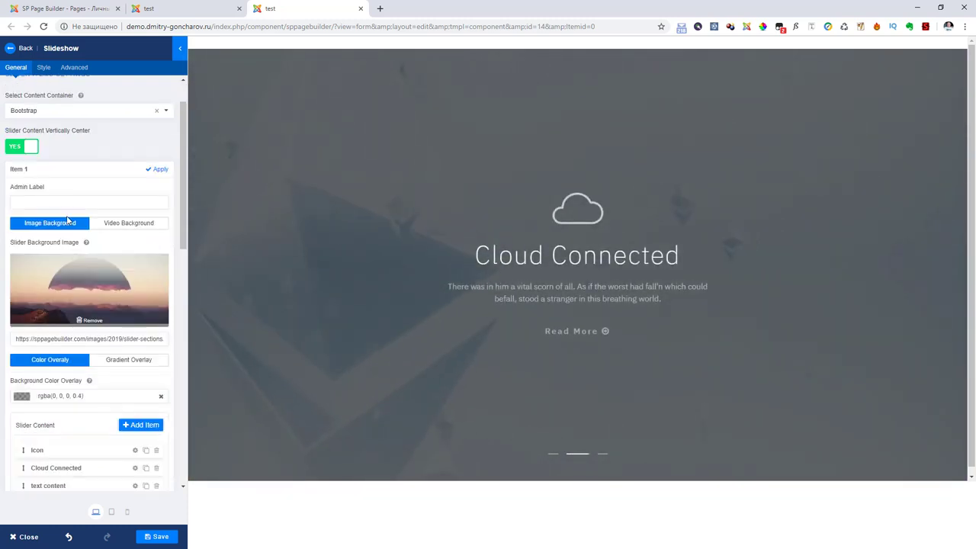
pyautogui.scroll(-1, 66, 227)
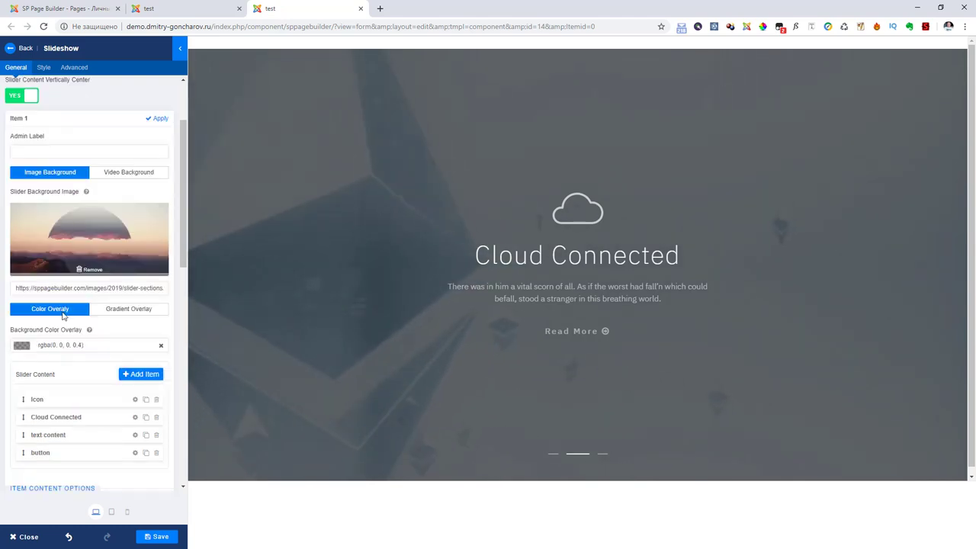
pyautogui.scroll(-1, 100, 307)
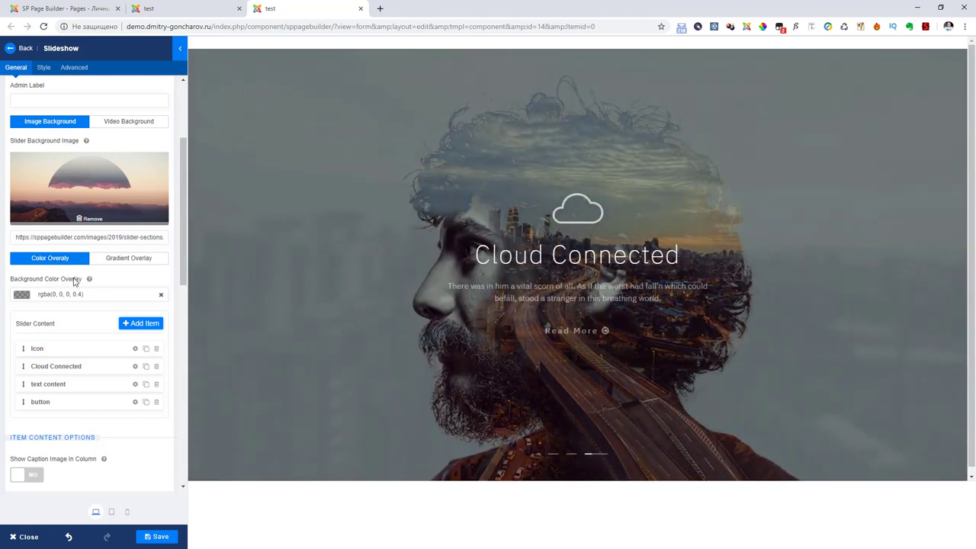
pyautogui.scroll(1, 78, 319)
pyautogui.click(96, 345)
pyautogui.click(98, 374)
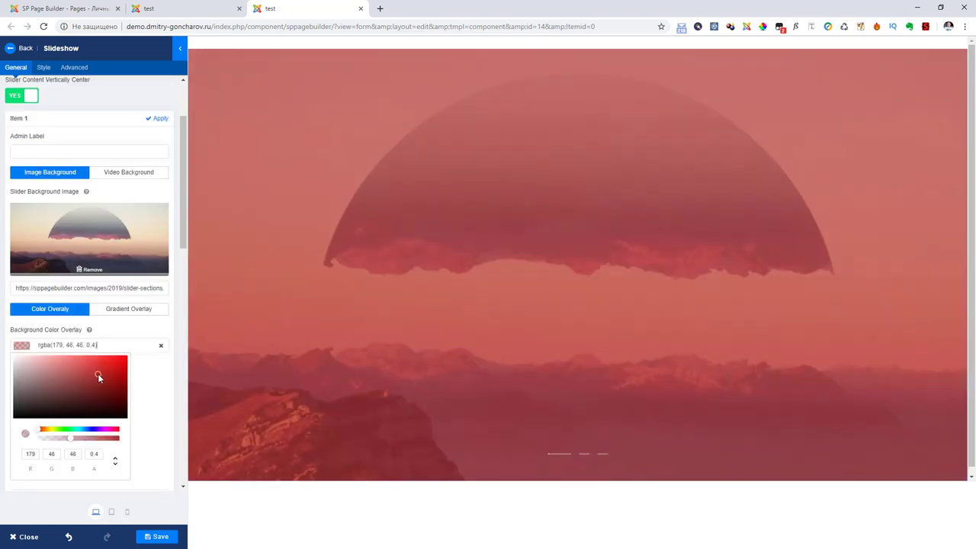
pyautogui.click(139, 383)
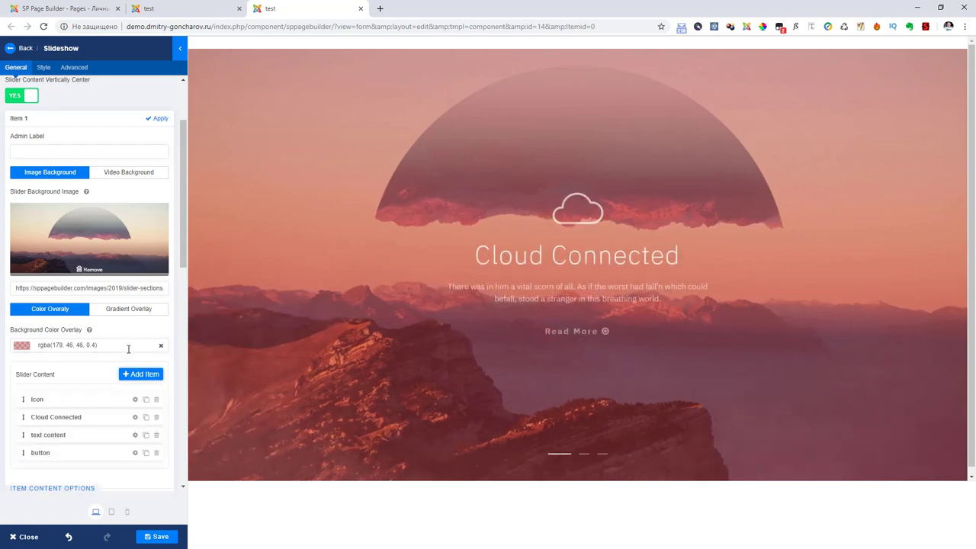
# Change the first slide's background color overlay to a brighter red, rgba(220, 33, 33, 0.4)
pyautogui.click(126, 345)
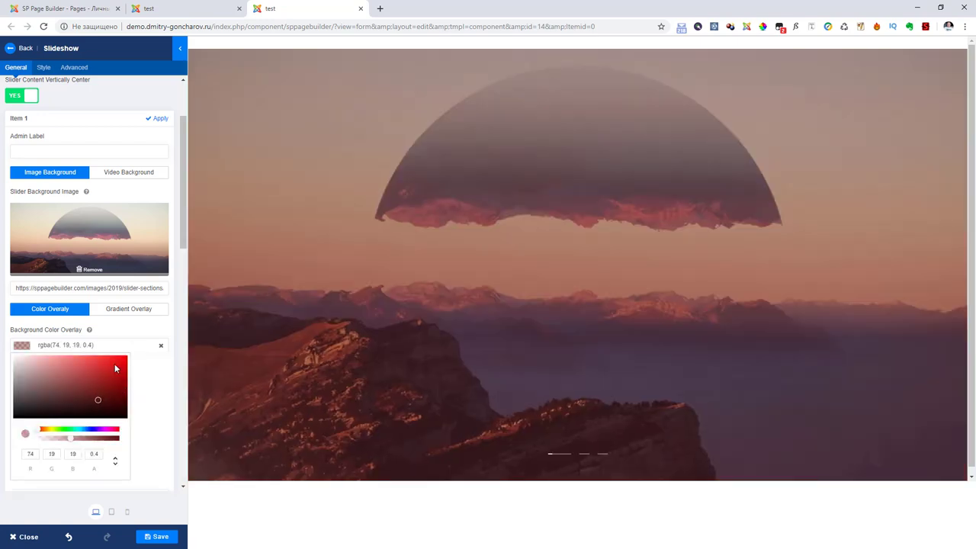
pyautogui.click(112, 365)
pyautogui.click(120, 327)
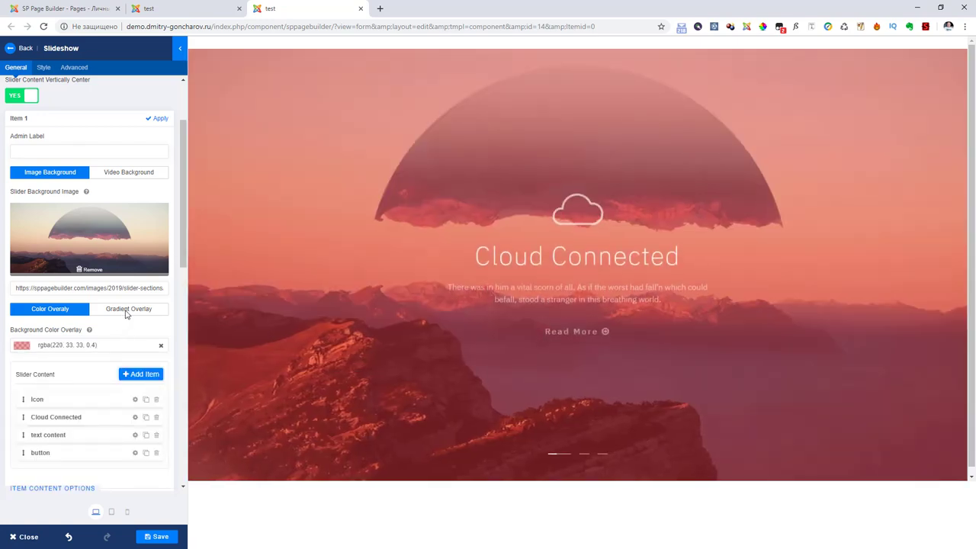
# Give the first slide a gradient overlay with #ce2121 as the first color and #523eb9 as the second
pyautogui.click(127, 312)
pyautogui.scroll(-1, 122, 328)
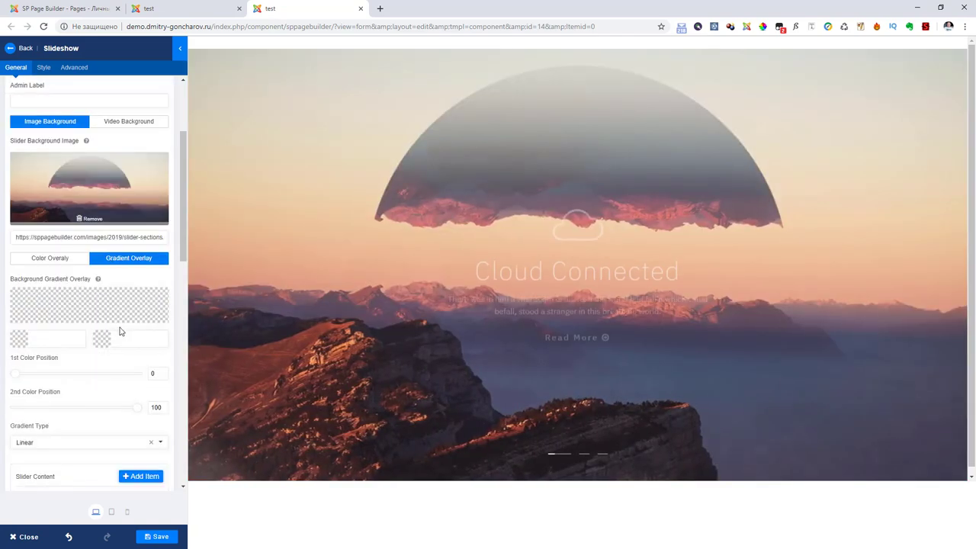
pyautogui.click(19, 340)
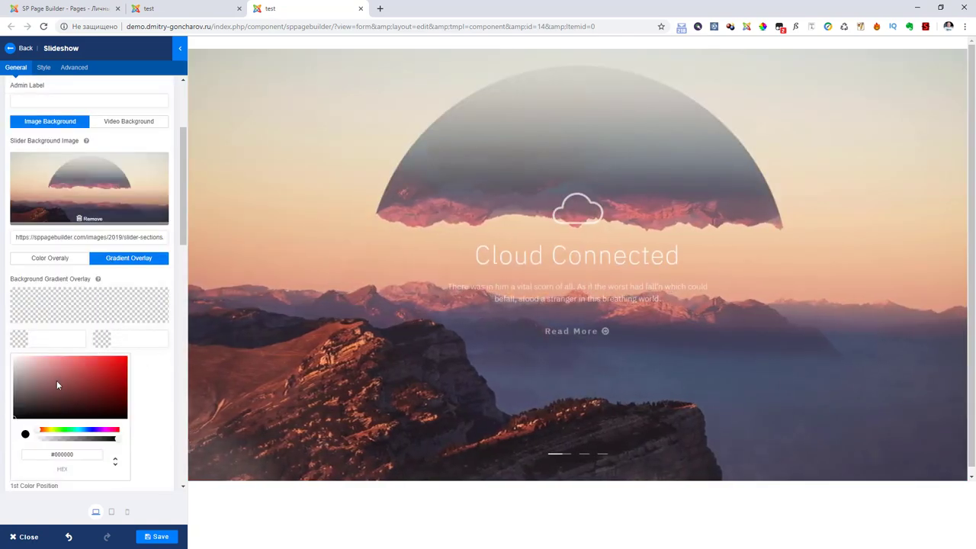
pyautogui.click(109, 372)
pyautogui.click(144, 373)
pyautogui.click(102, 338)
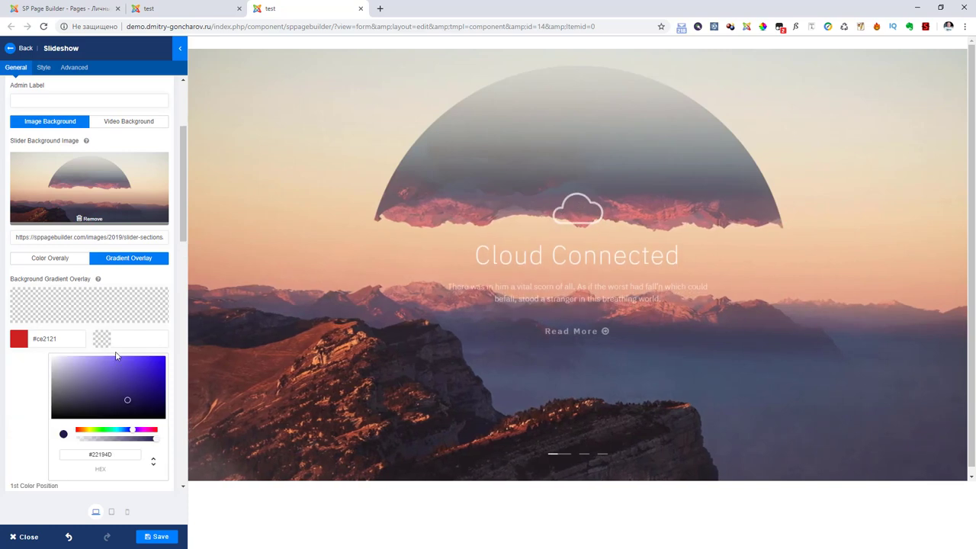
pyautogui.click(128, 373)
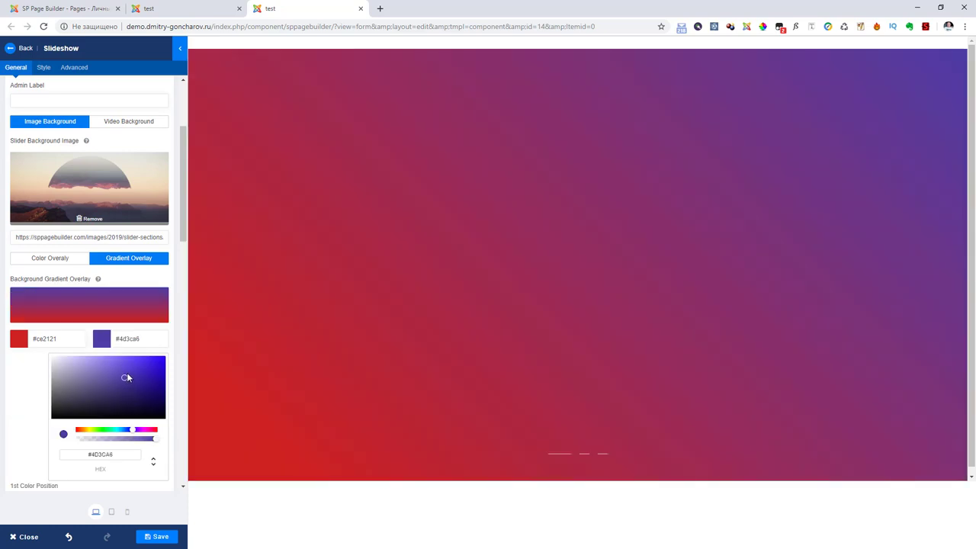
pyautogui.click(165, 332)
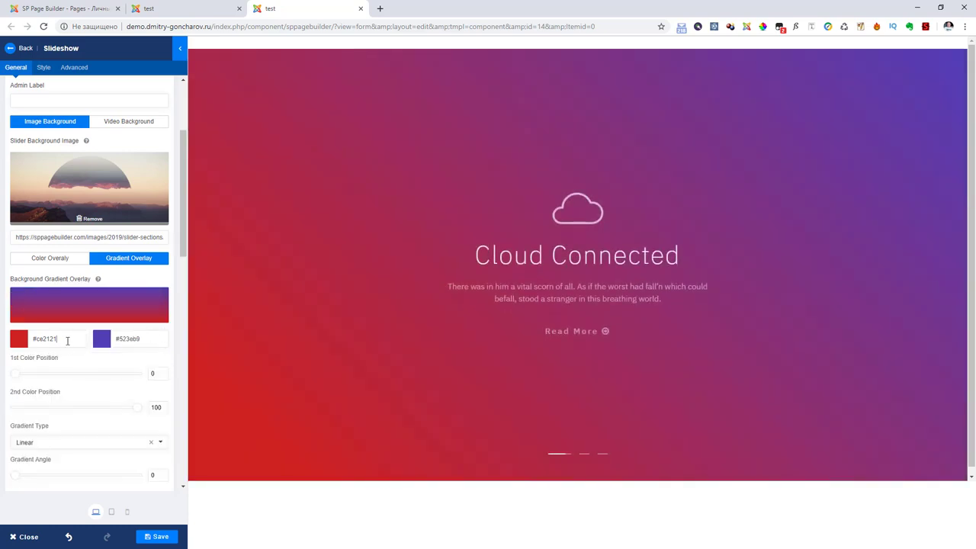
# Make the gradient overlay's first color, the red, semi-transparent with an opacity of 0.48
pyautogui.click(67, 339)
pyautogui.moveTo(98, 441); pyautogui.dragTo(92, 442)
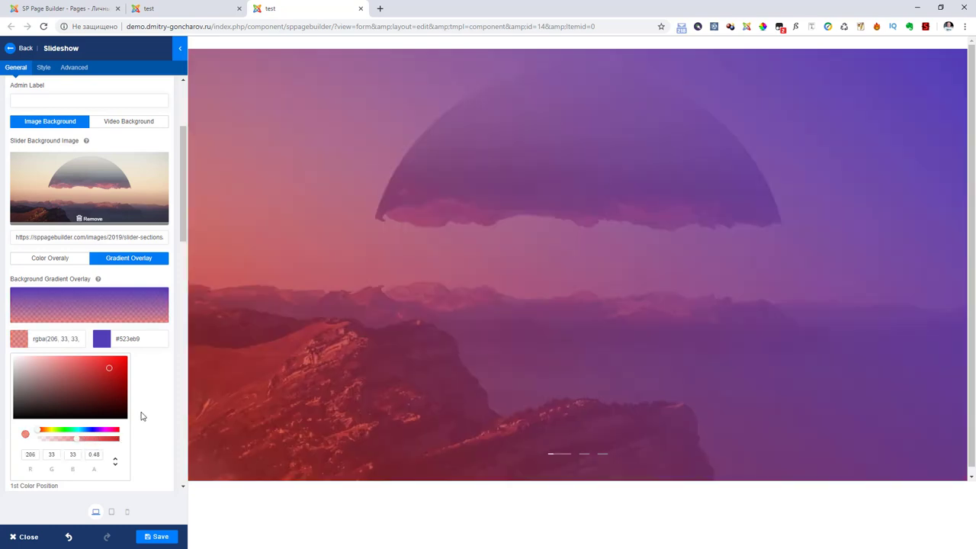
pyautogui.click(131, 338)
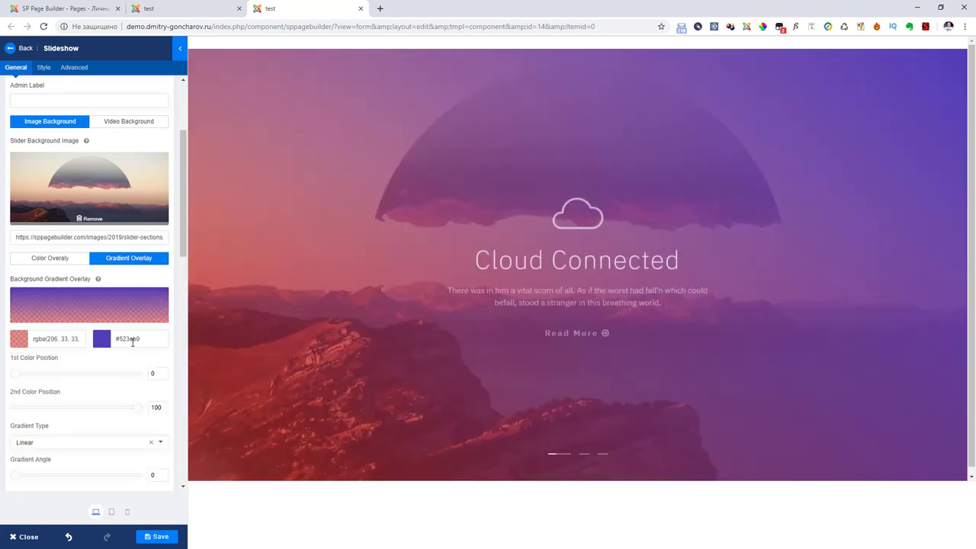
# Set the gradient overlay's second color to a golden tone with red 185, green 149, blue 62 and opacity 0.64
pyautogui.click(136, 343)
pyautogui.moveTo(126, 441); pyautogui.dragTo(128, 441)
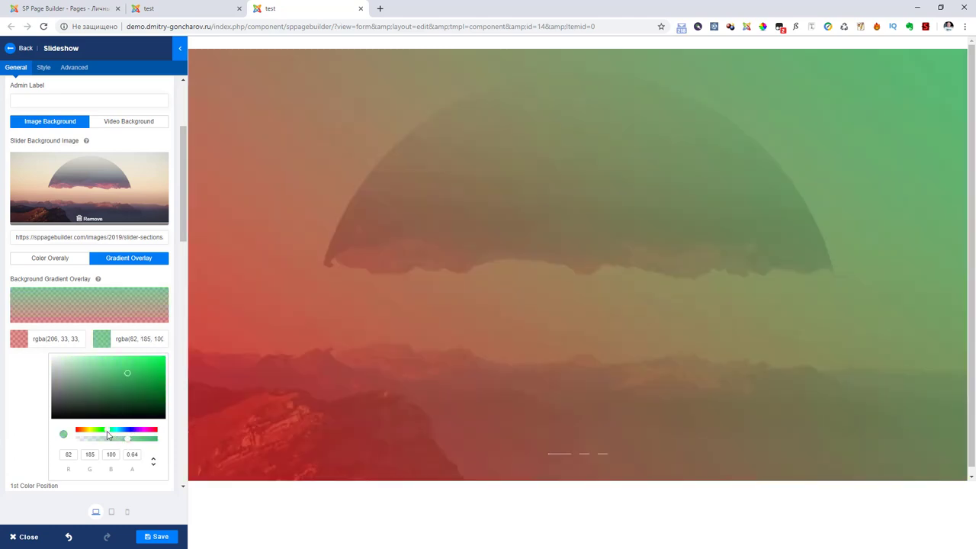
pyautogui.click(112, 431)
pyautogui.moveTo(104, 435); pyautogui.dragTo(87, 435)
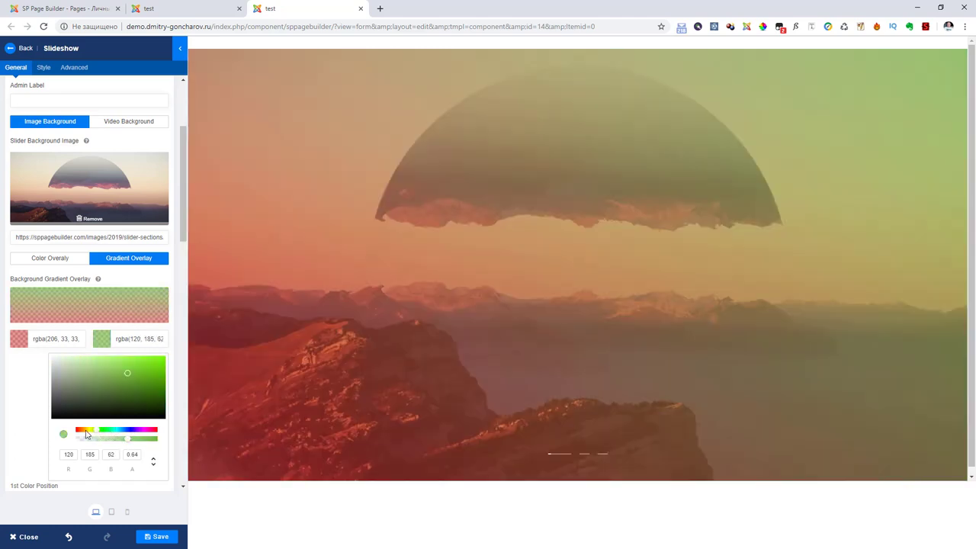
pyautogui.click(150, 490)
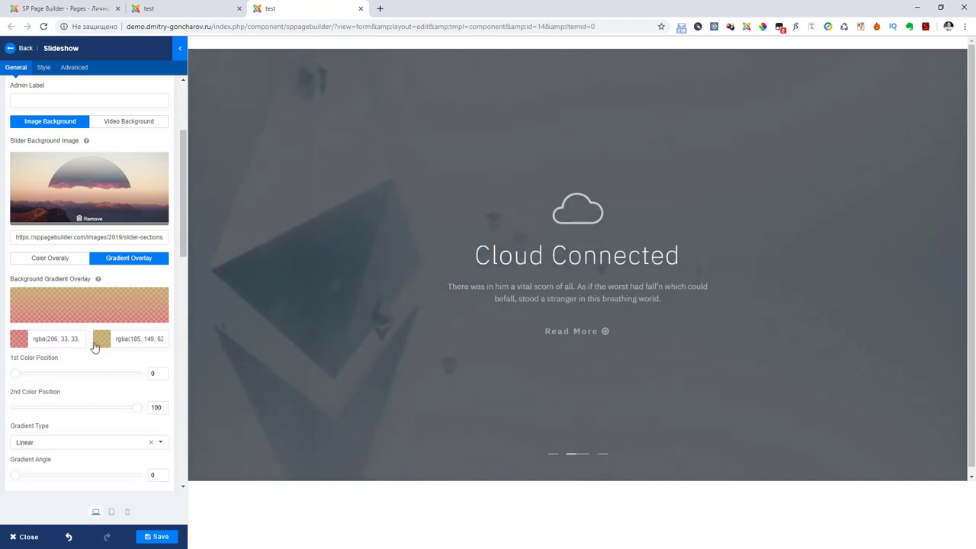
# Set the gradient overlay's first color position to 20, second color position to 83 and gradient angle to 150
pyautogui.scroll(-2, 95, 348)
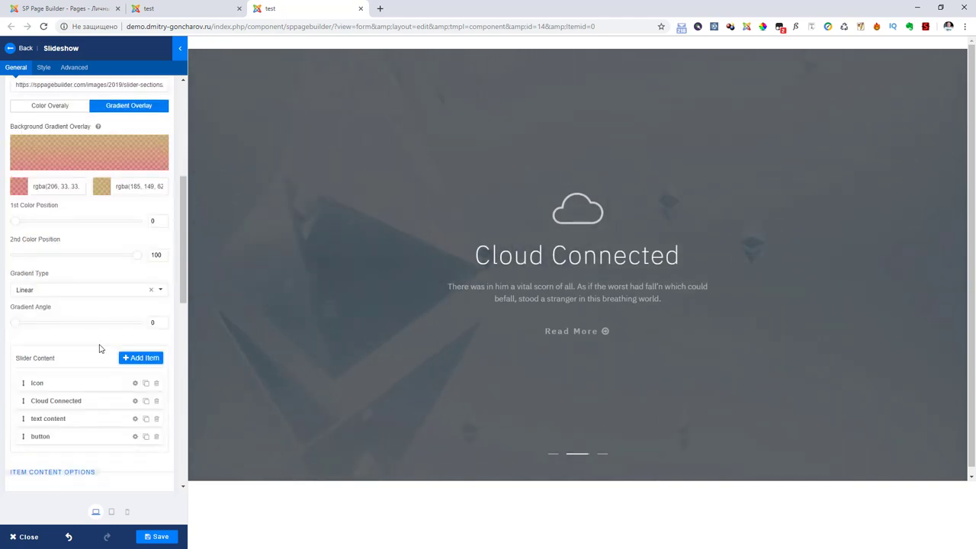
pyautogui.moveTo(24, 224); pyautogui.dragTo(33, 224)
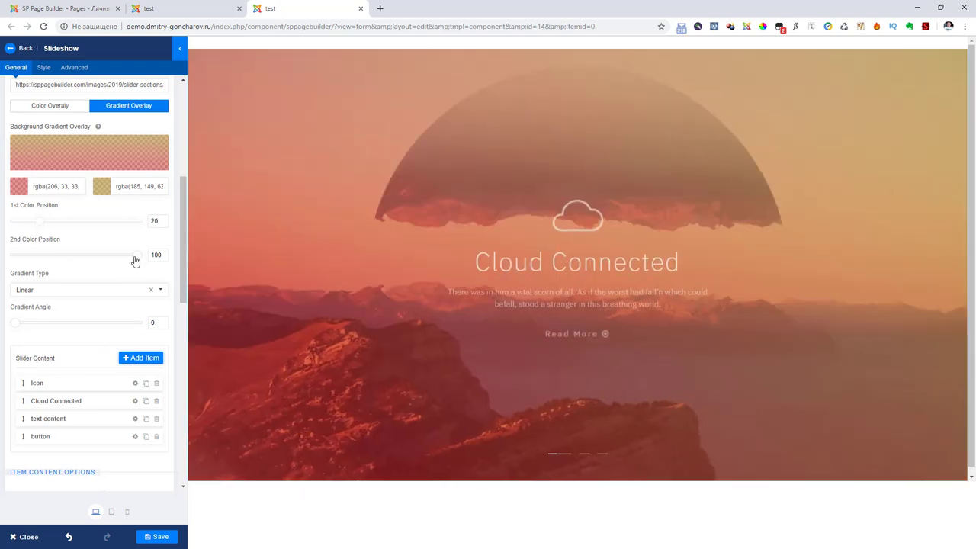
pyautogui.moveTo(135, 256)
pyautogui.mouseDown()
pyautogui.moveTo(70, 259)
pyautogui.moveTo(123, 256)
pyautogui.mouseUp()
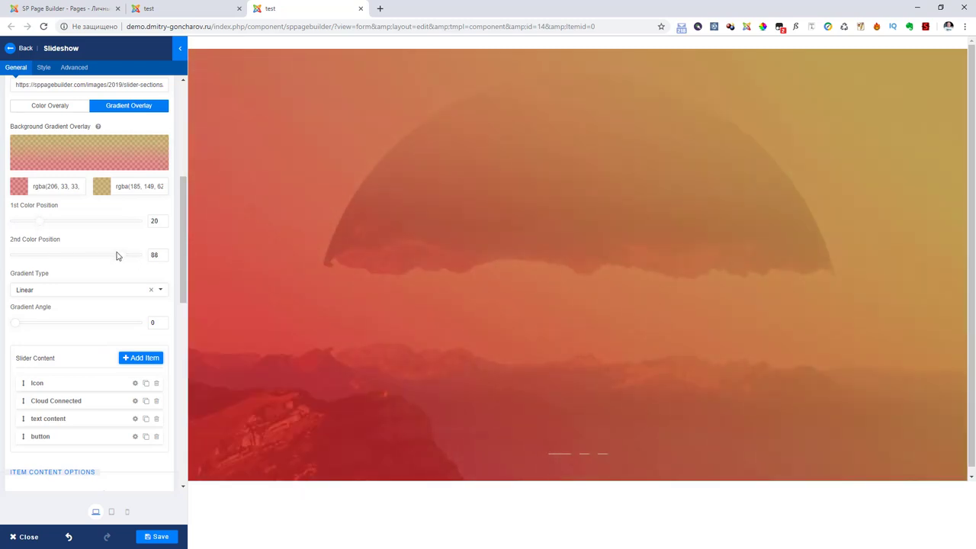
pyautogui.click(66, 324)
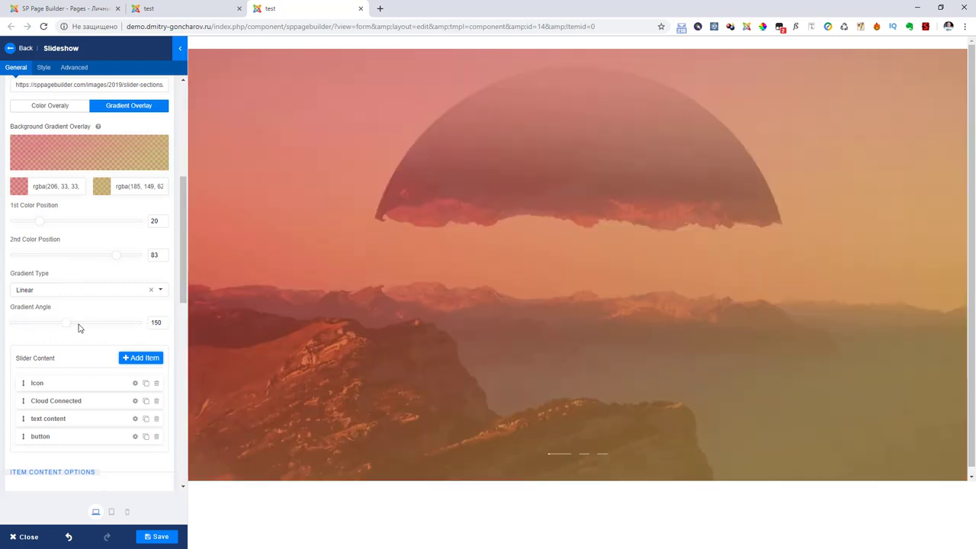
# Set the first slide's gradient overlay angle to 205
pyautogui.moveTo(78, 324); pyautogui.dragTo(85, 324)
pyautogui.scroll(2, 86, 353)
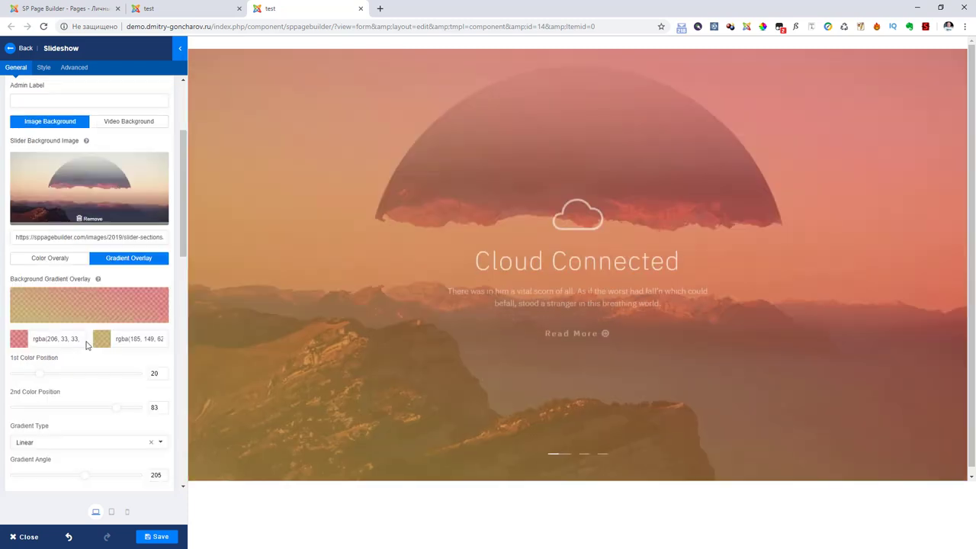
pyautogui.click(89, 345)
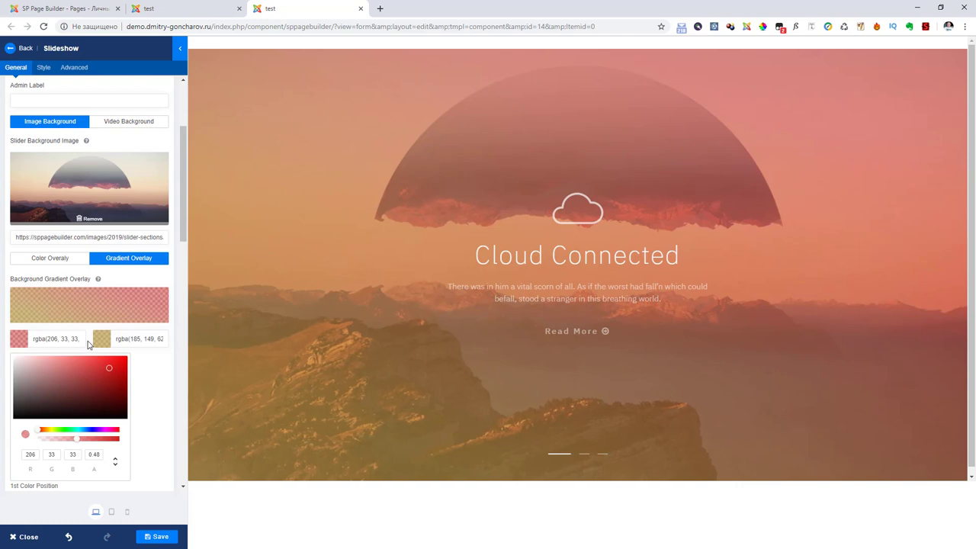
pyautogui.hotkey('alt', 'Tab')
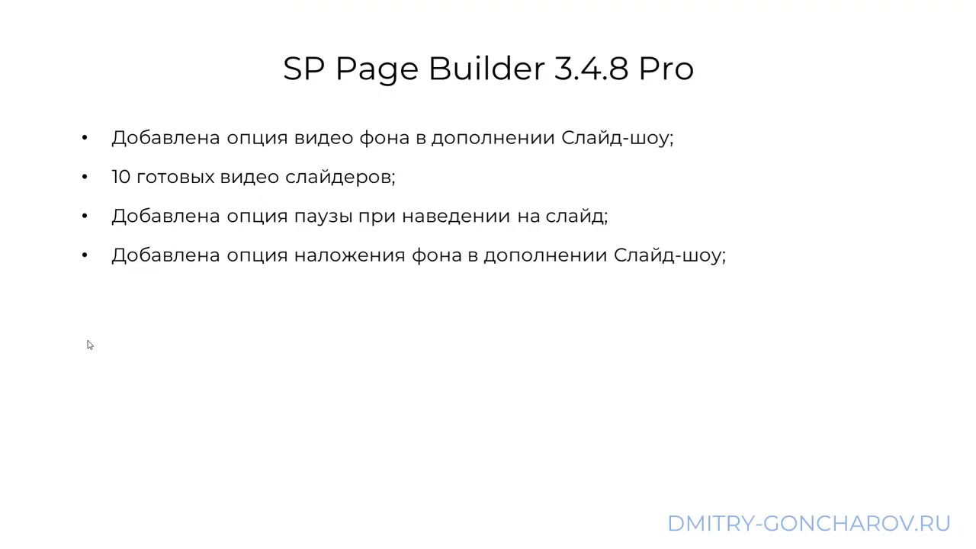
pyautogui.click(89, 345)
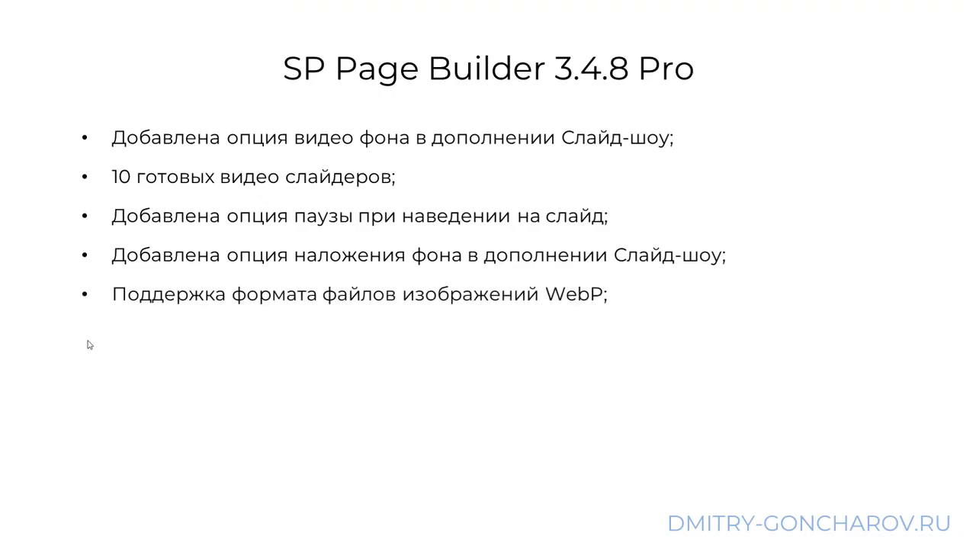
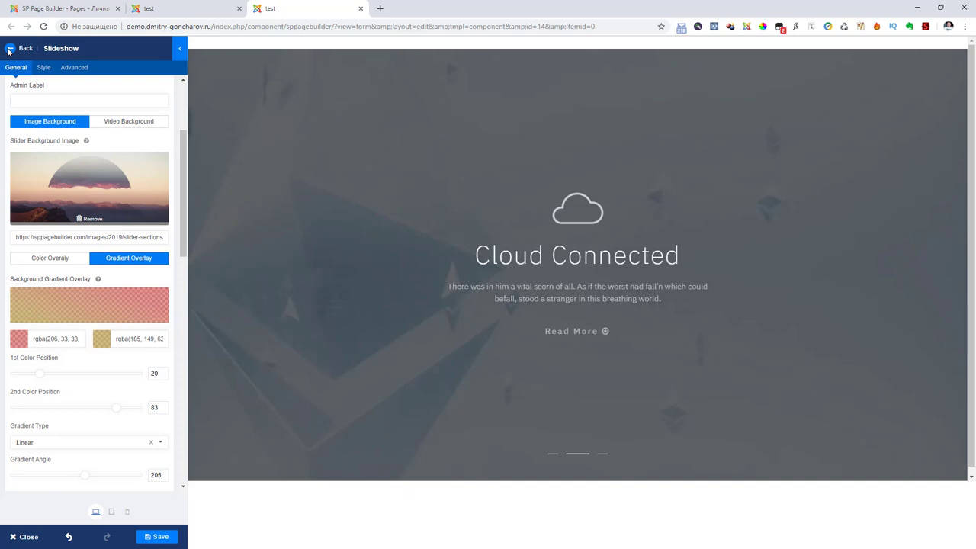
# Add an Articles Scroller addon above the slideshow and apply the News Scroller mode to it
pyautogui.click(10, 50)
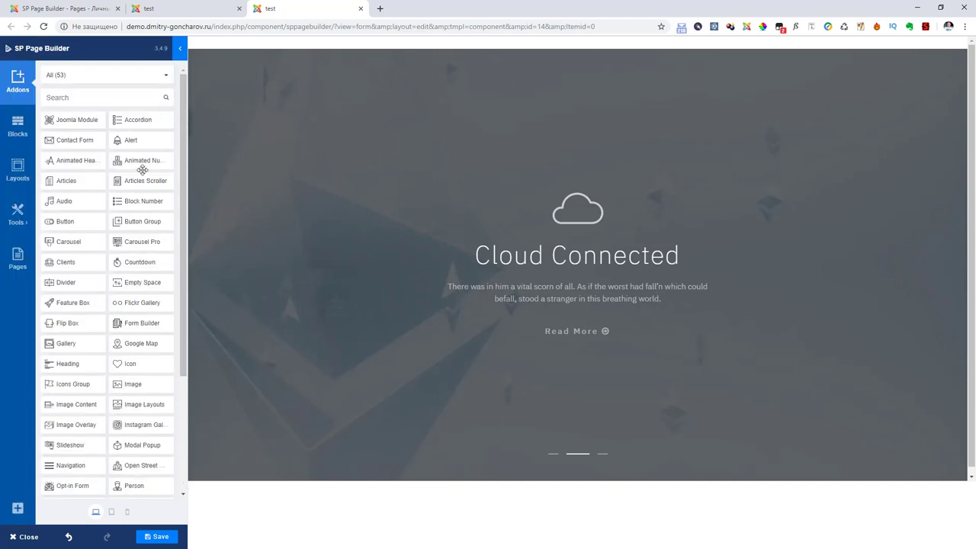
pyautogui.moveTo(152, 188); pyautogui.dragTo(375, 82)
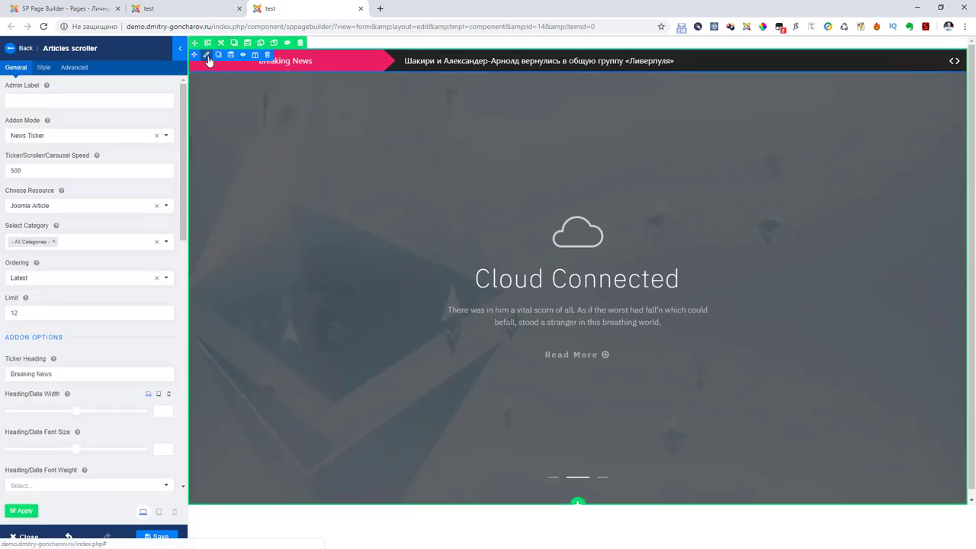
pyautogui.click(60, 136)
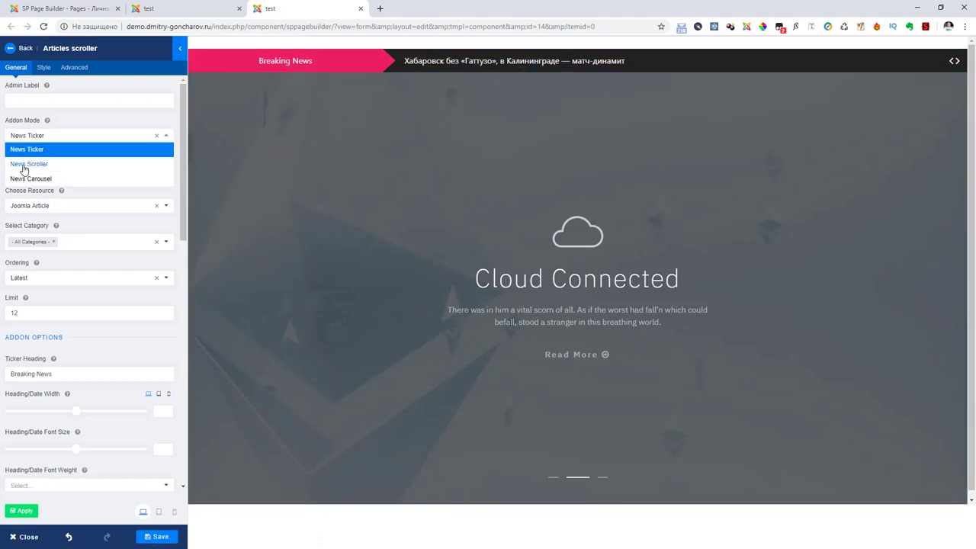
pyautogui.click(33, 164)
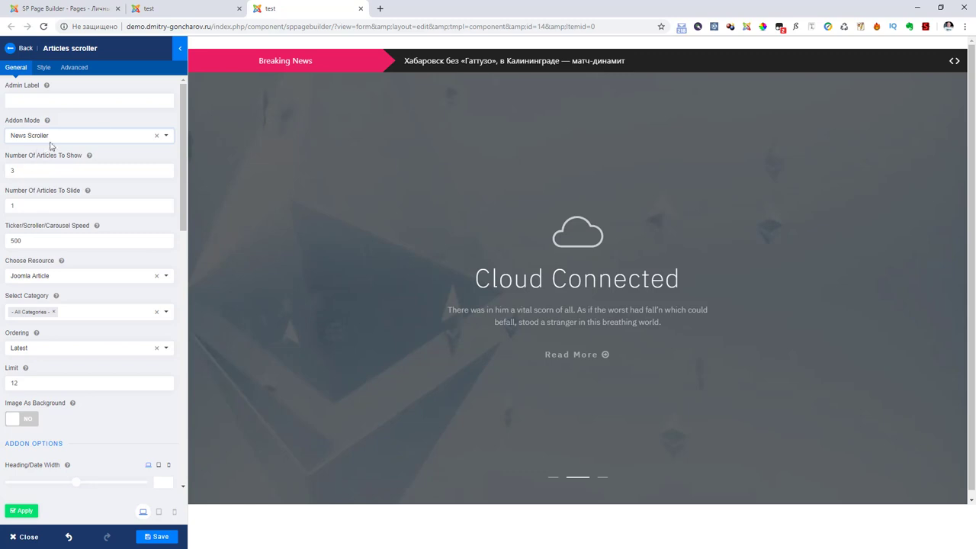
pyautogui.click(25, 513)
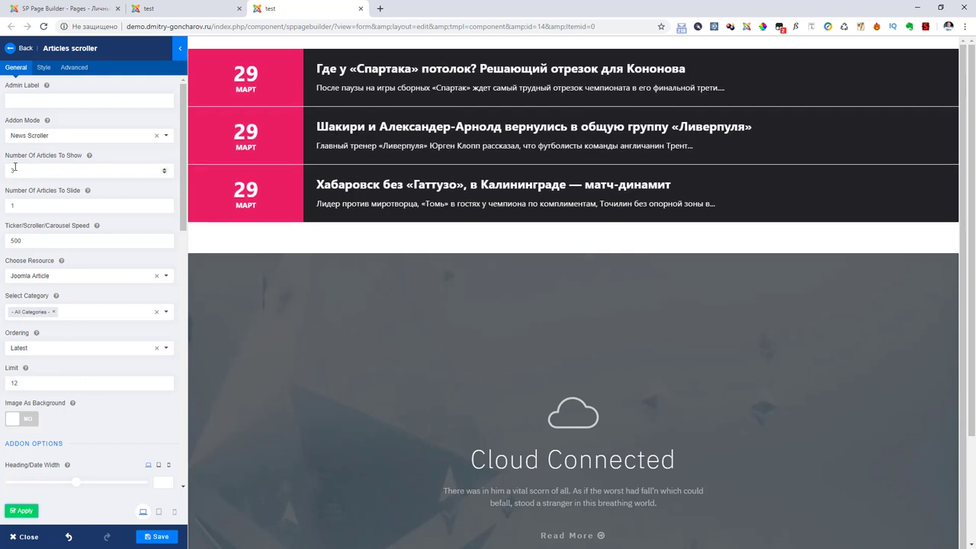
pyautogui.moveTo(34, 170); pyautogui.dragTo(9, 172)
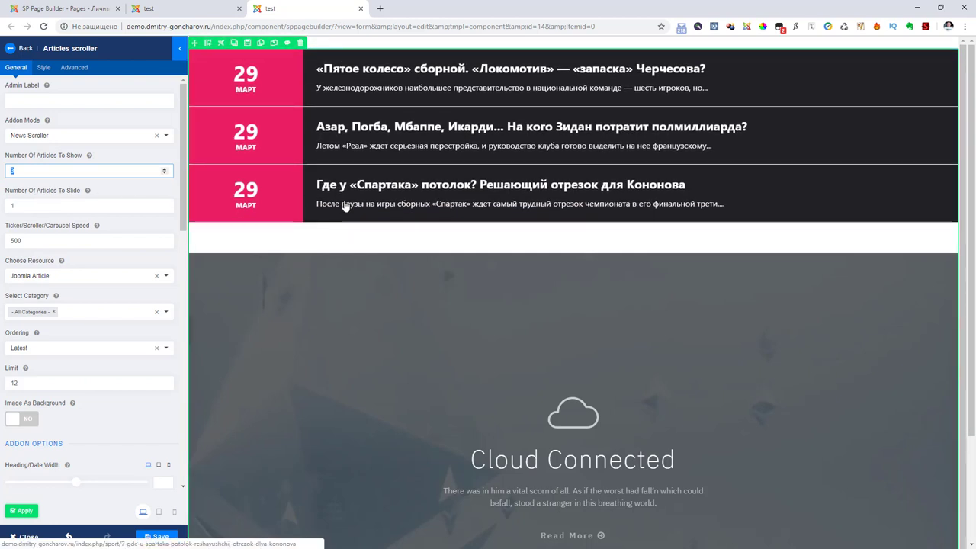
pyautogui.click(22, 382)
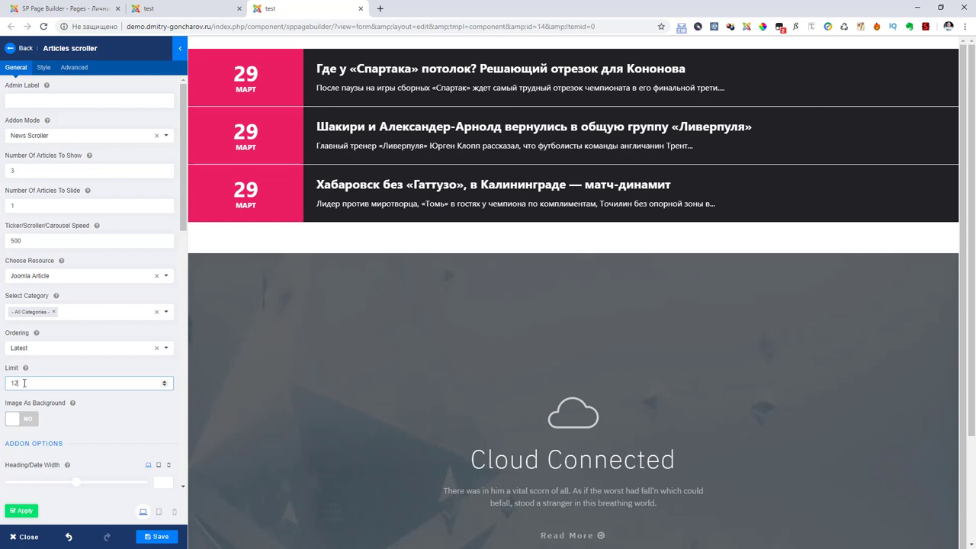
pyautogui.moveTo(23, 383); pyautogui.dragTo(1, 389)
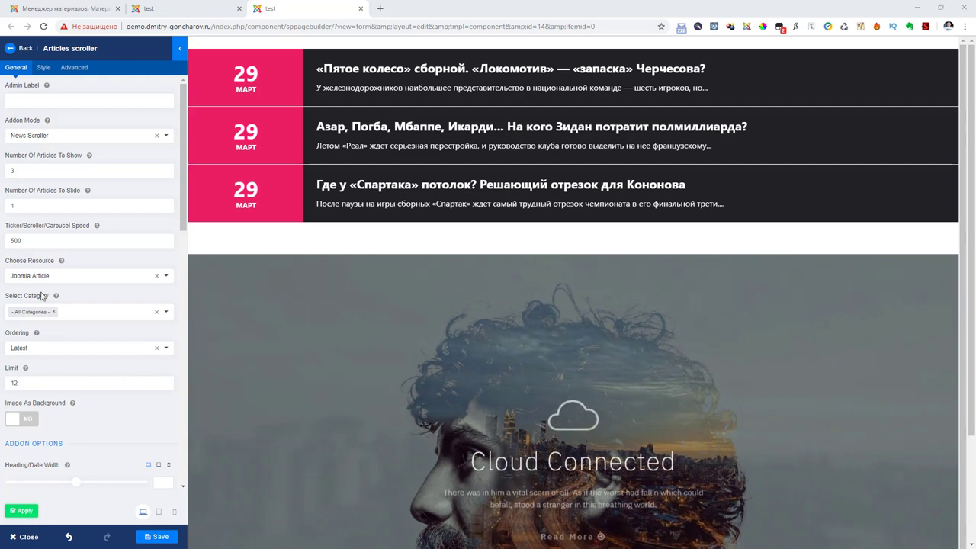
# Set the news scroller's number of articles to show to 2 and its limit to 2, and apply the changes
pyautogui.click(48, 171)
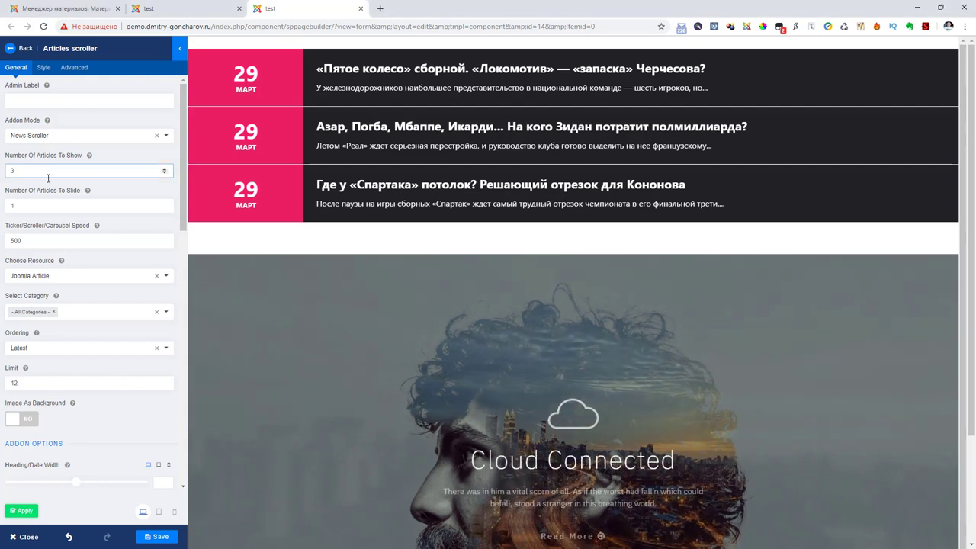
pyautogui.doubleClick(11, 171)
pyautogui.write('2')
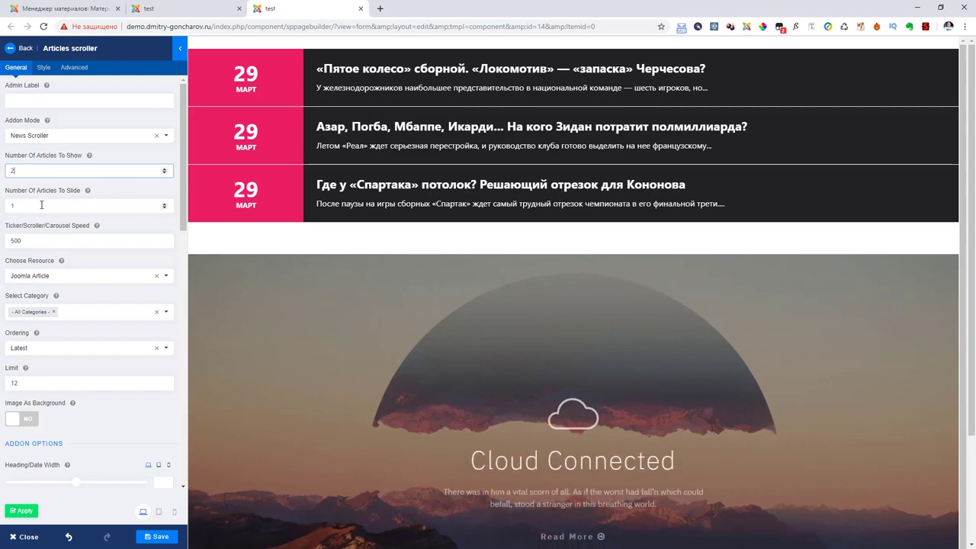
pyautogui.doubleClick(11, 205)
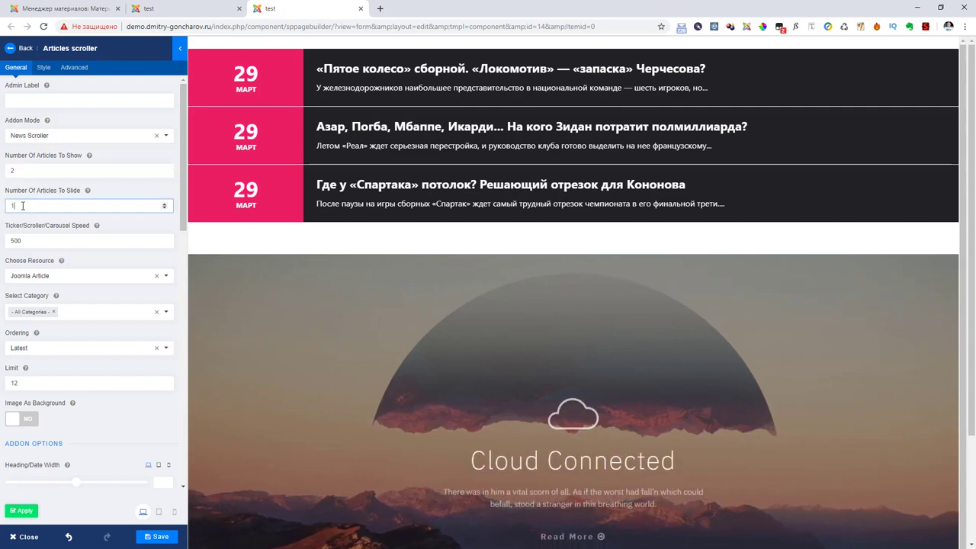
pyautogui.doubleClick(42, 384)
pyautogui.write('2')
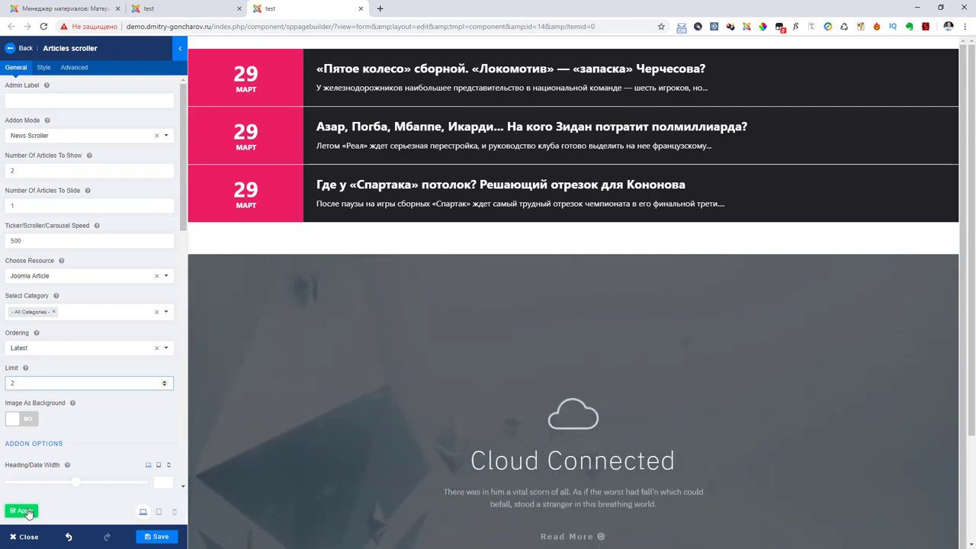
pyautogui.click(31, 512)
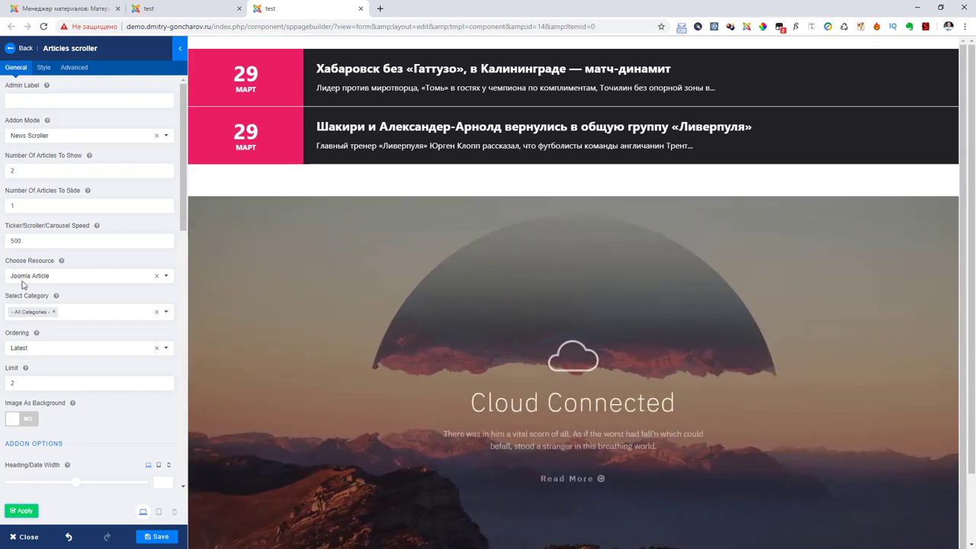
# Set the news scroller's article limit to 5 and apply the change
pyautogui.moveTo(37, 385); pyautogui.dragTo(12, 373)
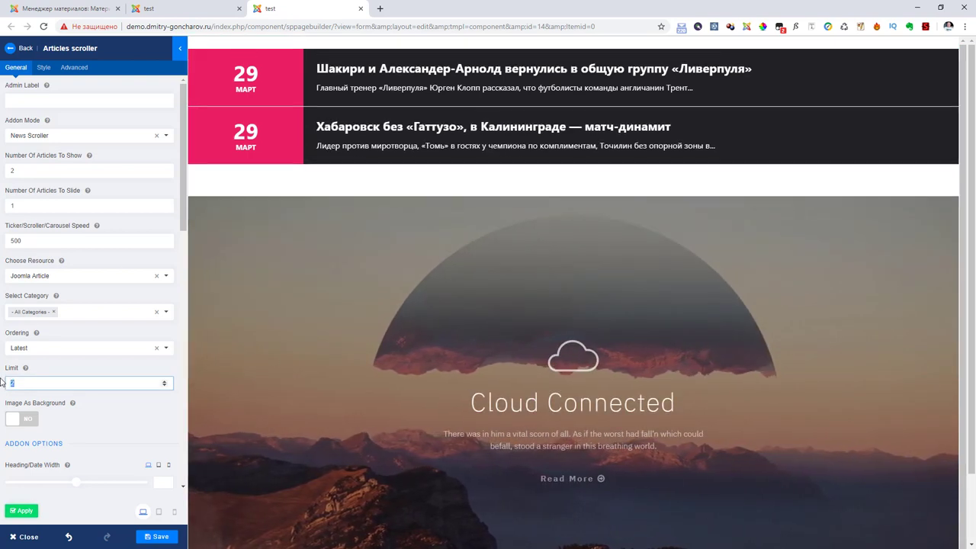
pyautogui.write('5')
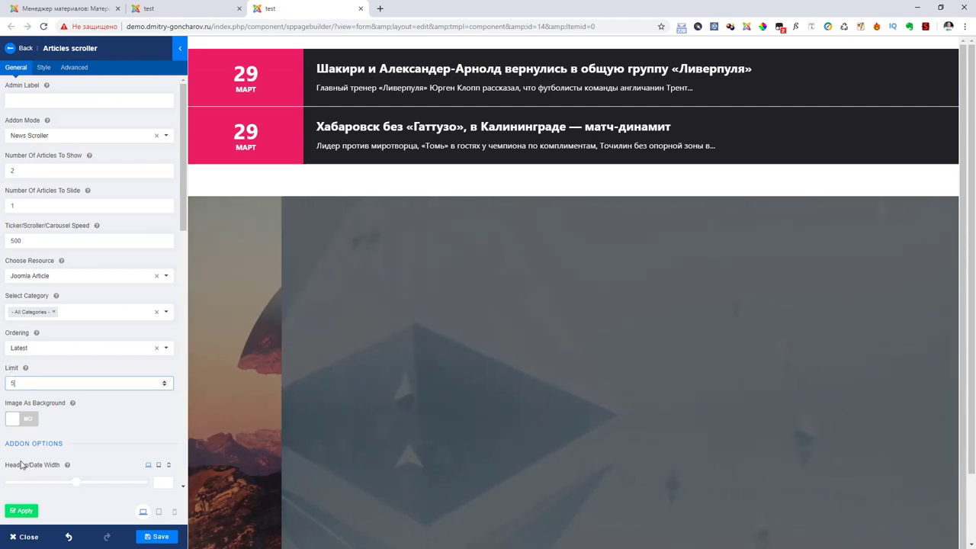
pyautogui.click(25, 512)
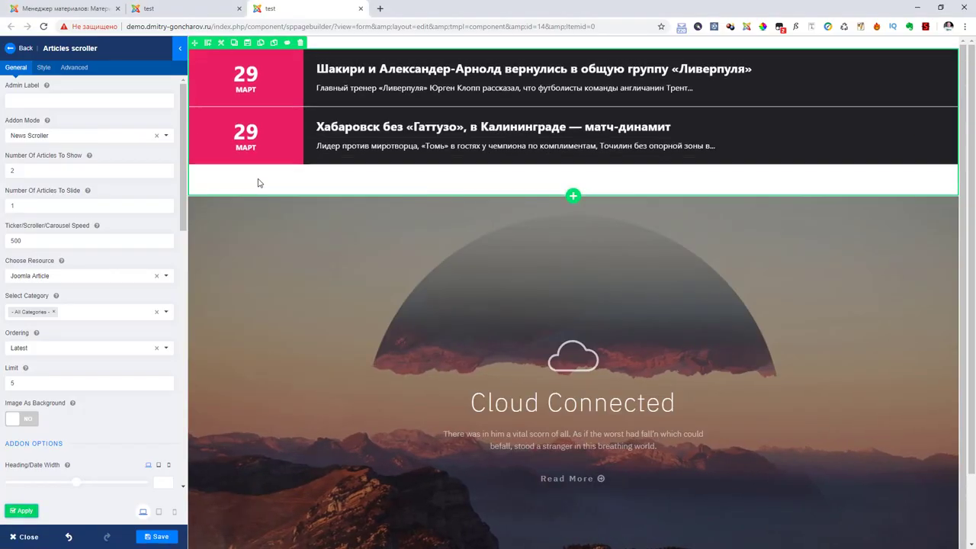
pyautogui.moveTo(279, 208)
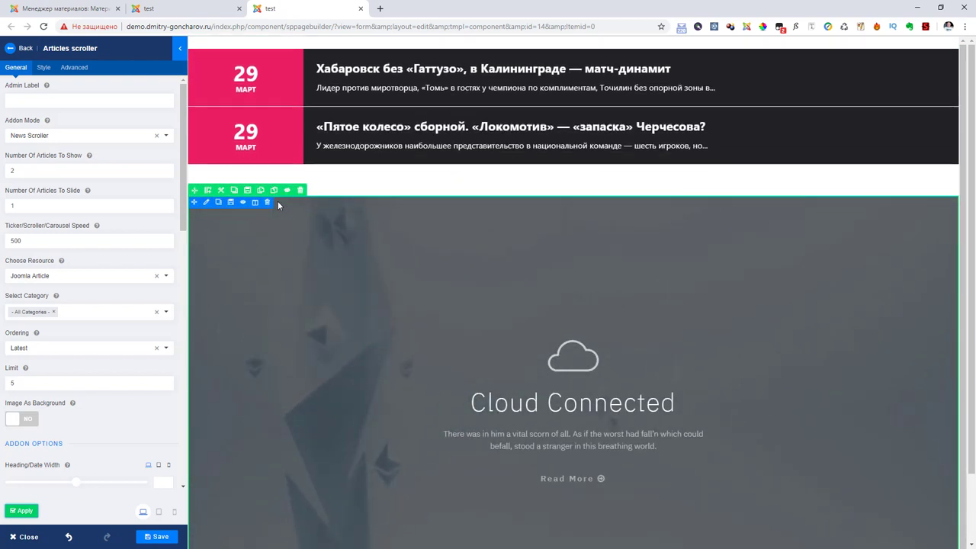
pyautogui.moveTo(280, 91)
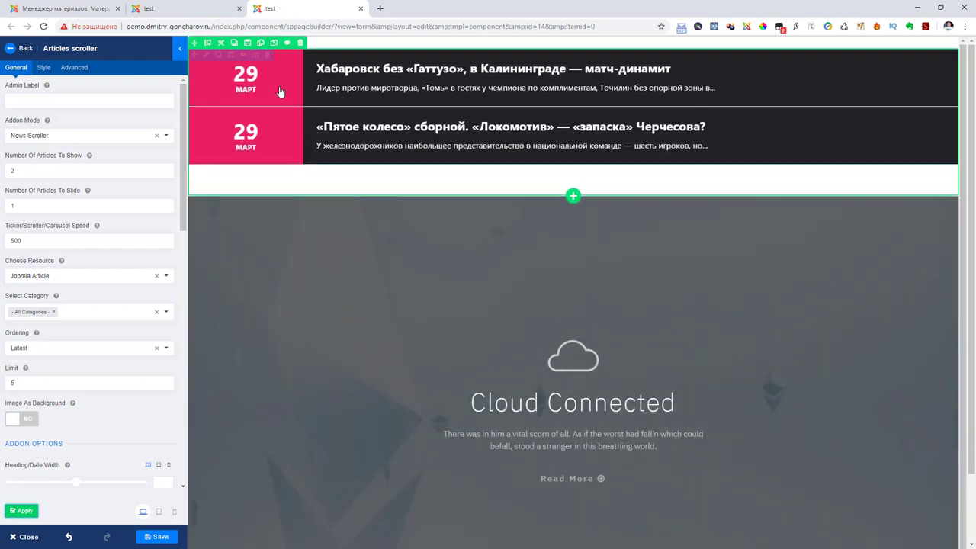
# Switch to the Joomla administrator, open the SP Page Builder module from the site modules and start editing it with SP Page Builder
pyautogui.click(50, 11)
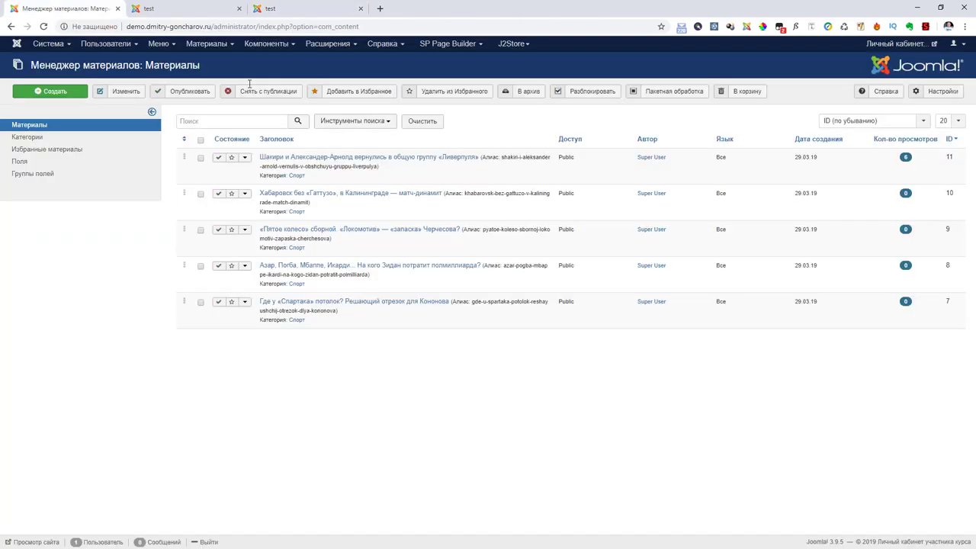
pyautogui.click(336, 43)
pyautogui.click(324, 81)
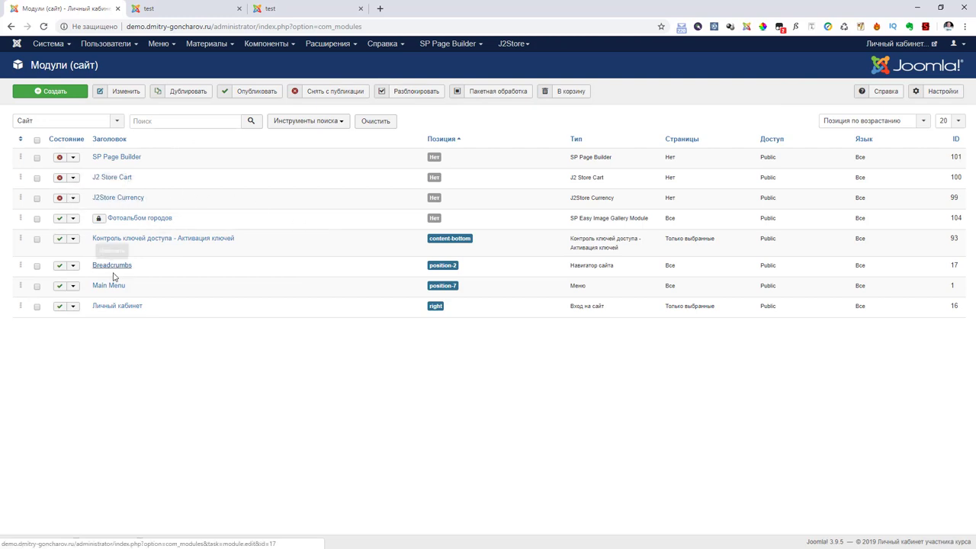
pyautogui.click(114, 158)
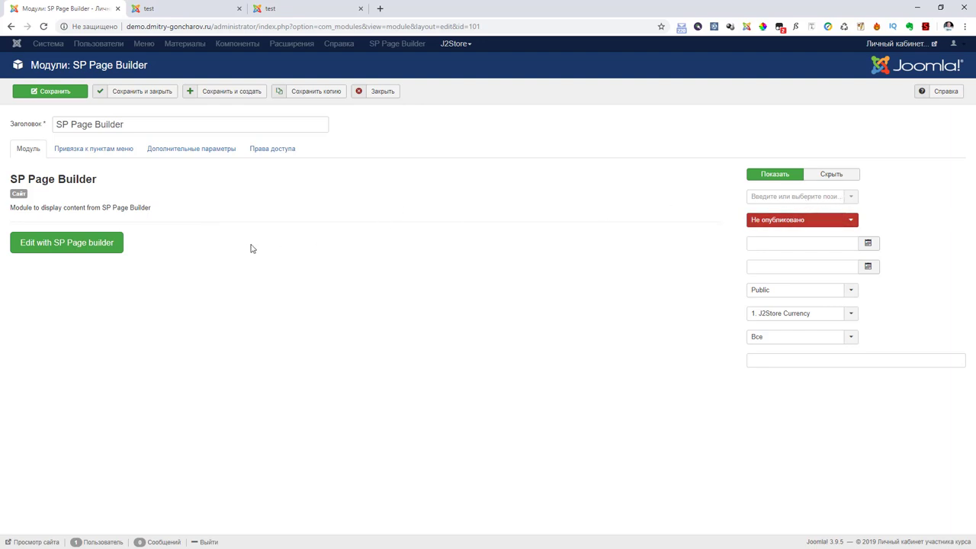
pyautogui.click(52, 245)
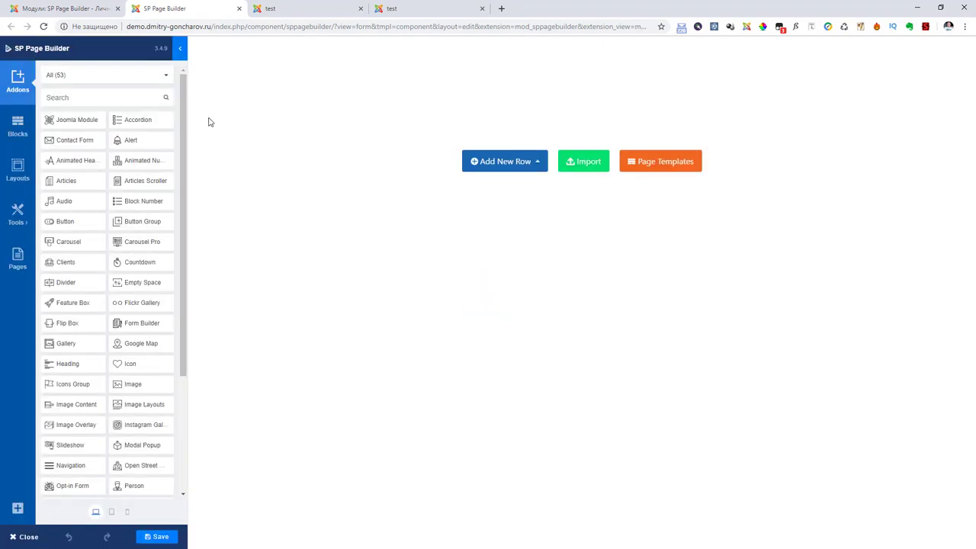
# Add a row of four equal columns with an Image addon in the first column and a Feature Box in the second
pyautogui.click(508, 169)
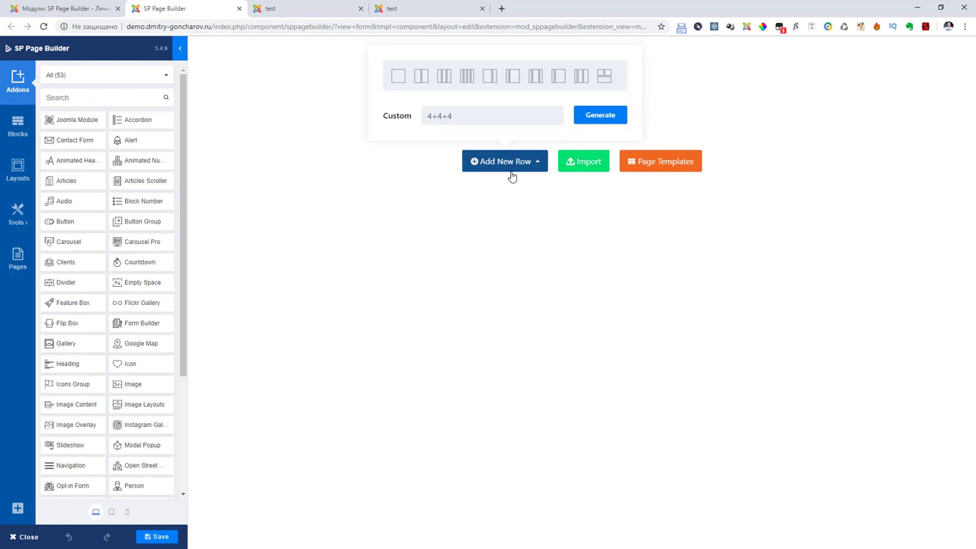
pyautogui.click(467, 78)
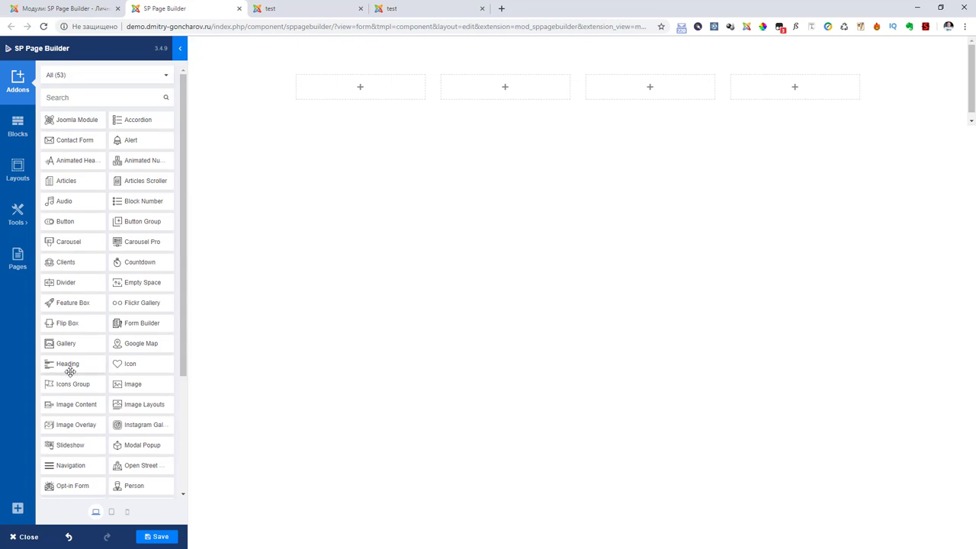
pyautogui.moveTo(143, 283); pyautogui.dragTo(363, 87)
pyautogui.moveTo(275, 295); pyautogui.dragTo(275, 295)
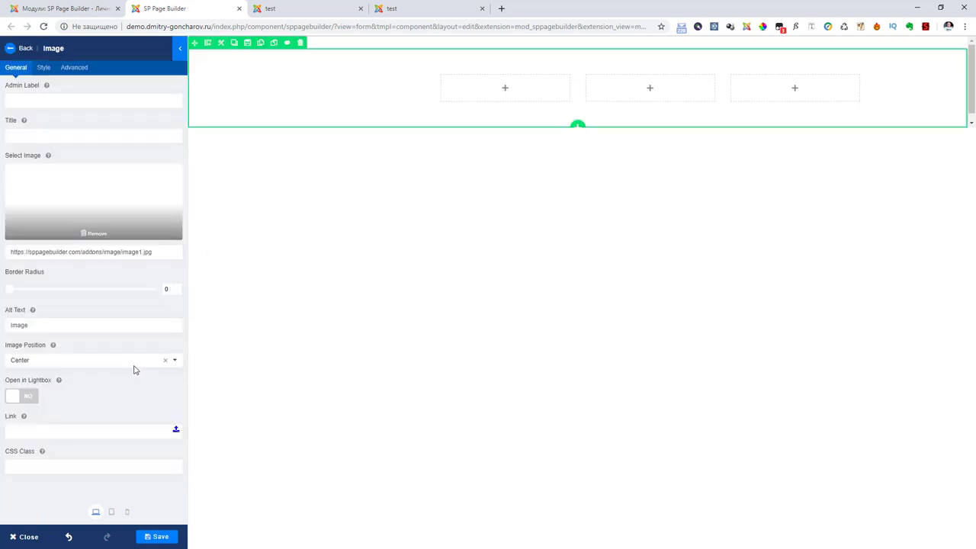
pyautogui.click(11, 48)
pyautogui.scroll(-2, 108, 382)
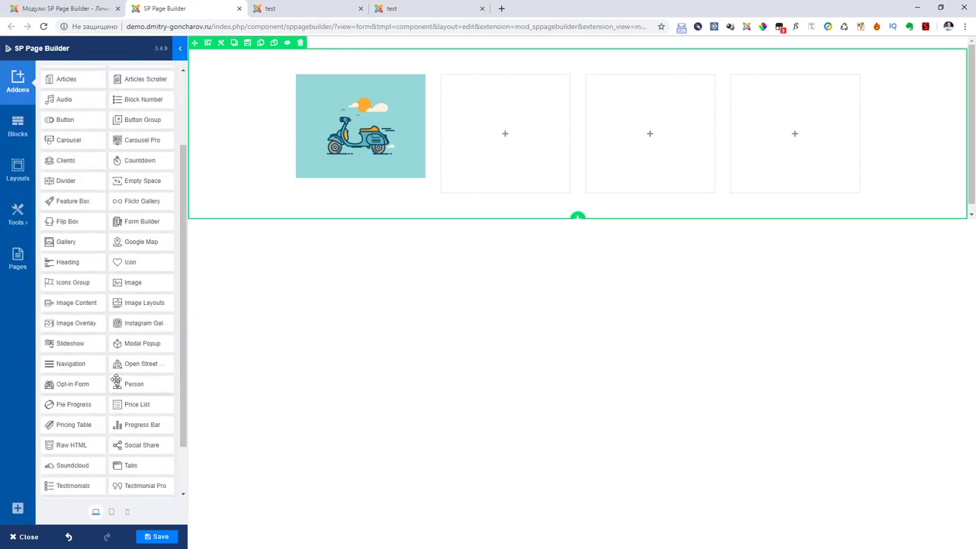
pyautogui.moveTo(67, 202); pyautogui.dragTo(468, 129)
# Place a duplicate of the image in the third column and of the Feature Box in the fourth, and save the module layout
pyautogui.click(326, 80)
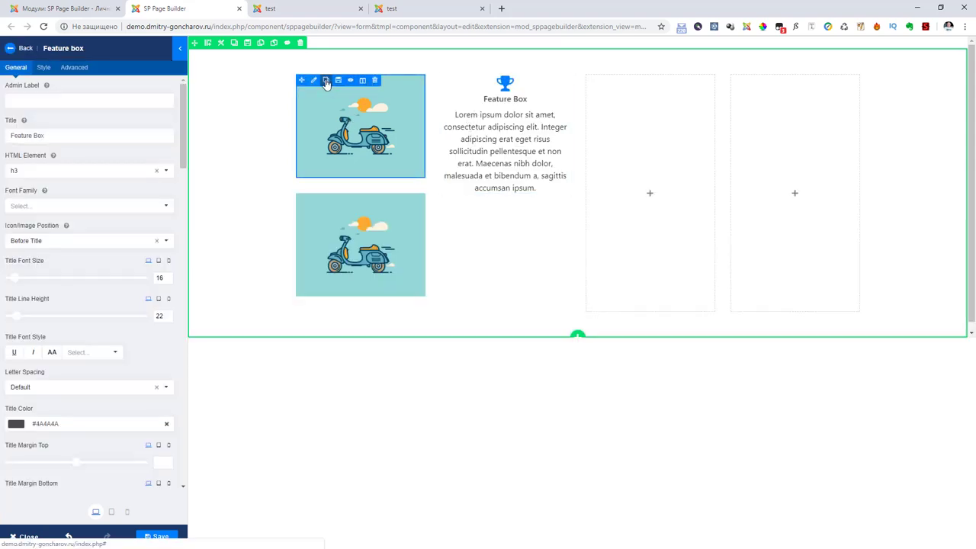
pyautogui.moveTo(300, 80); pyautogui.dragTo(632, 84)
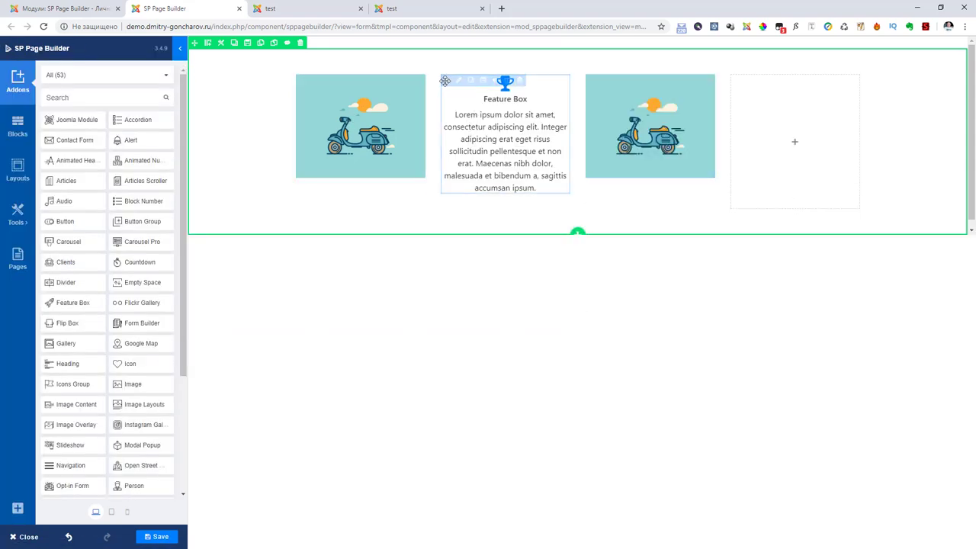
pyautogui.click(470, 80)
pyautogui.moveTo(447, 80); pyautogui.dragTo(773, 108)
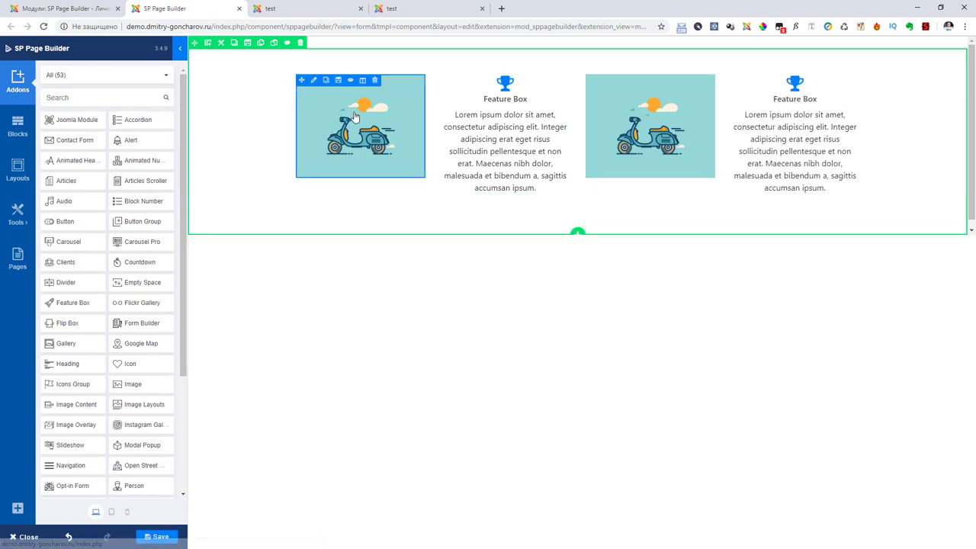
pyautogui.click(159, 538)
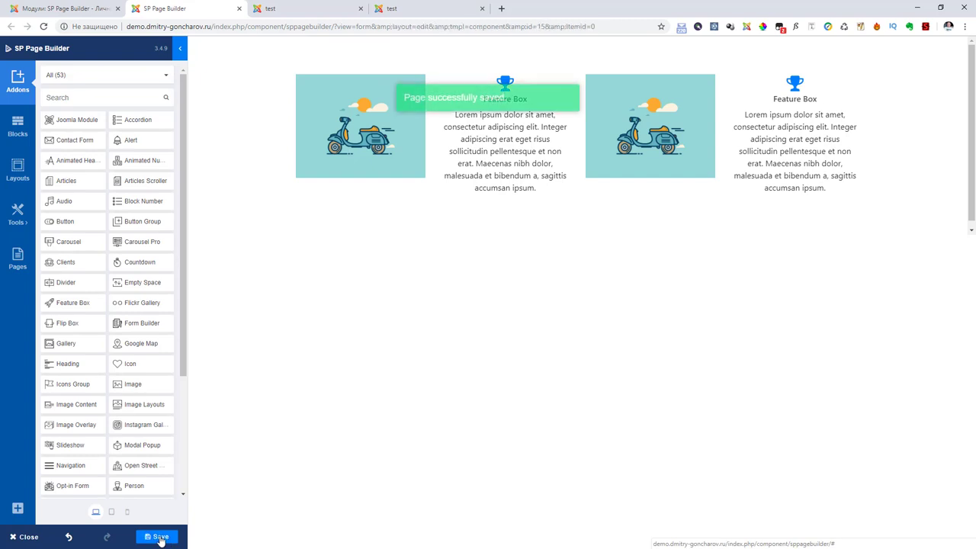
# Close the module's layout editor, set the SP Page Builder module's status to published (Опубликовано) and save the module
pyautogui.click(239, 9)
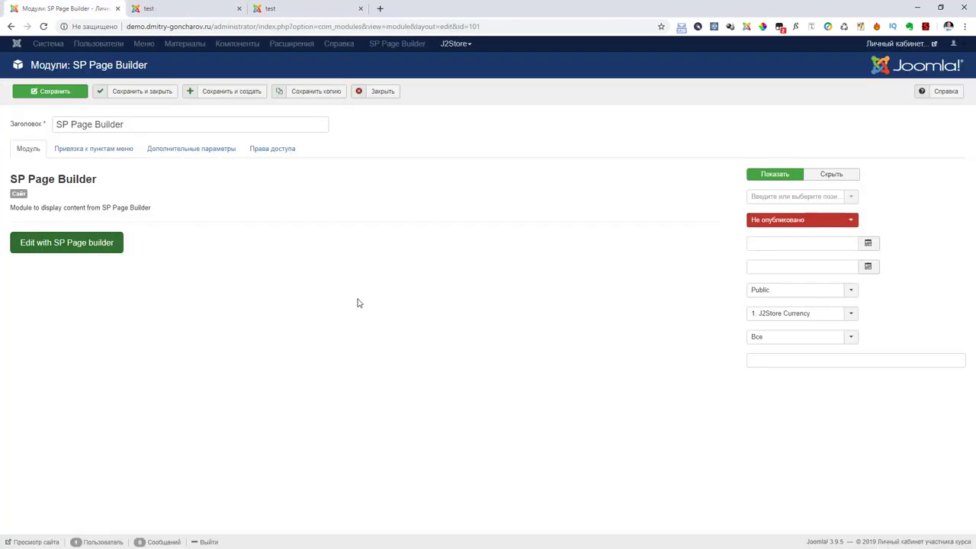
pyautogui.click(56, 92)
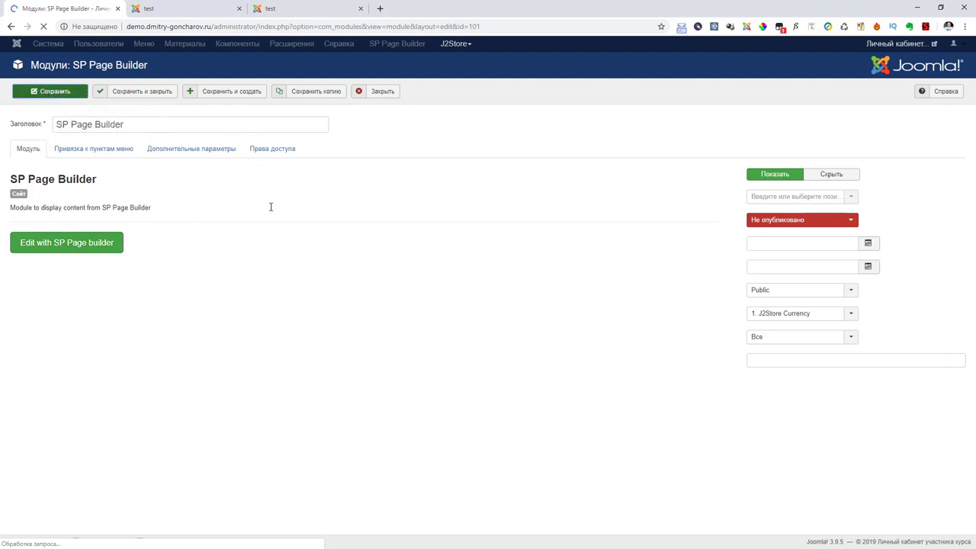
pyautogui.click(797, 258)
pyautogui.click(788, 270)
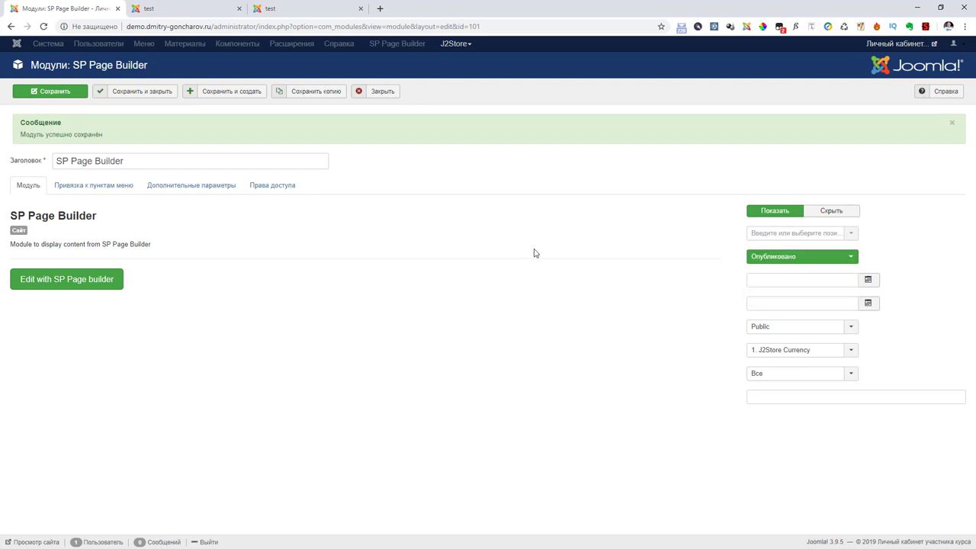
pyautogui.click(78, 93)
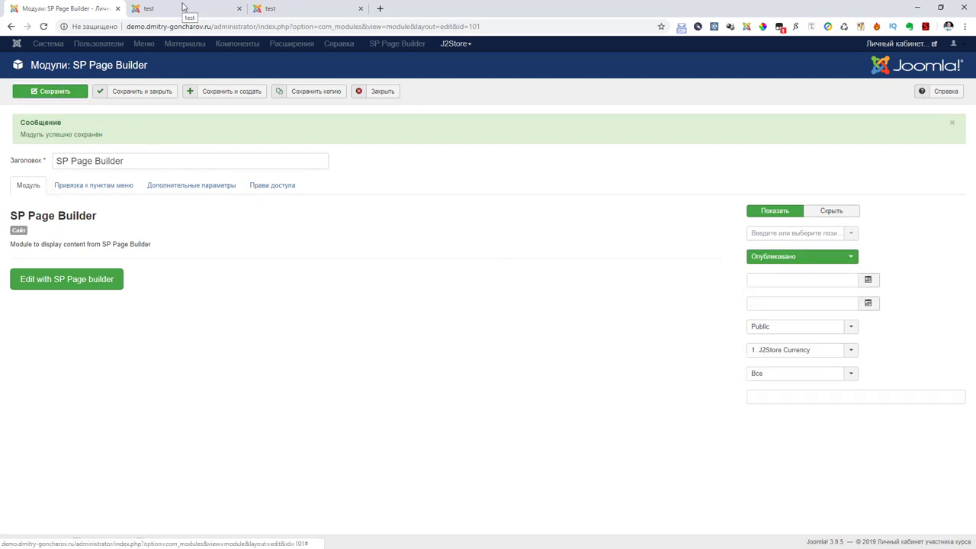
# Switch to the test page's editor, delete the Cloud Connected slideshow row and the news scroller row, and save the page
pyautogui.click(282, 9)
pyautogui.scroll(-1, 300, 236)
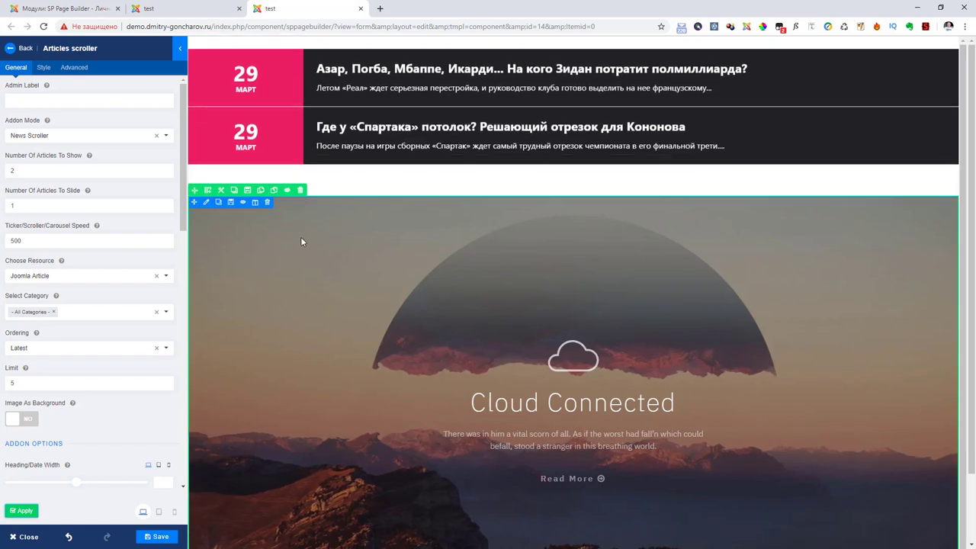
pyautogui.click(299, 190)
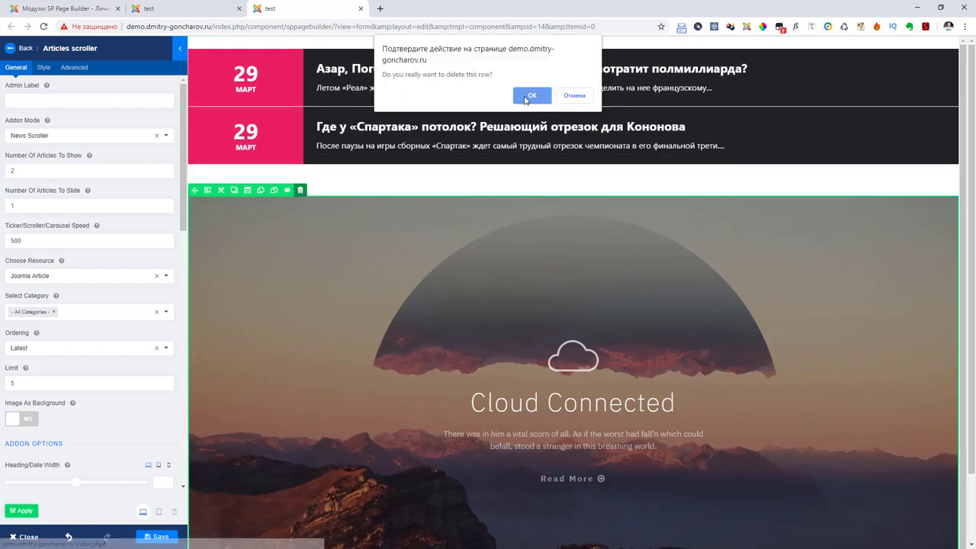
pyautogui.click(528, 94)
pyautogui.click(300, 42)
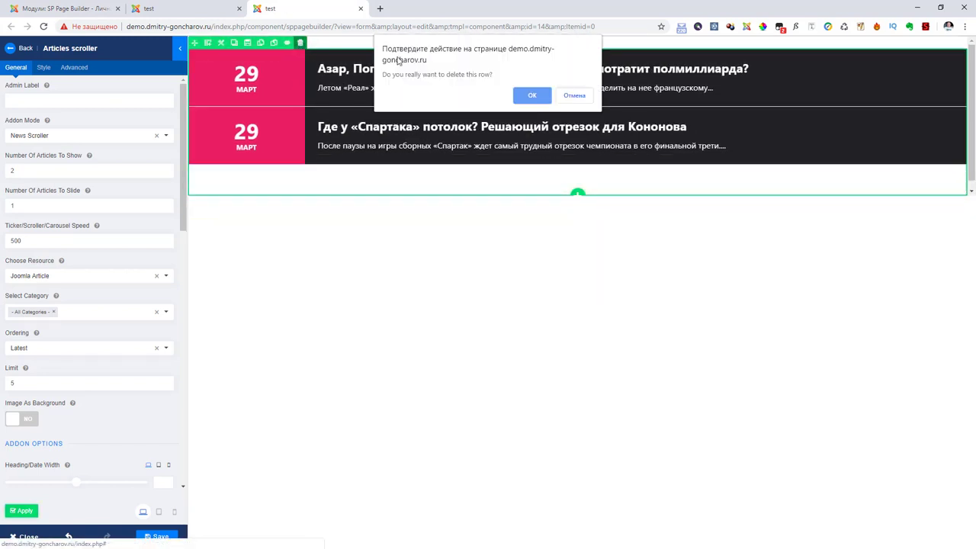
pyautogui.click(527, 95)
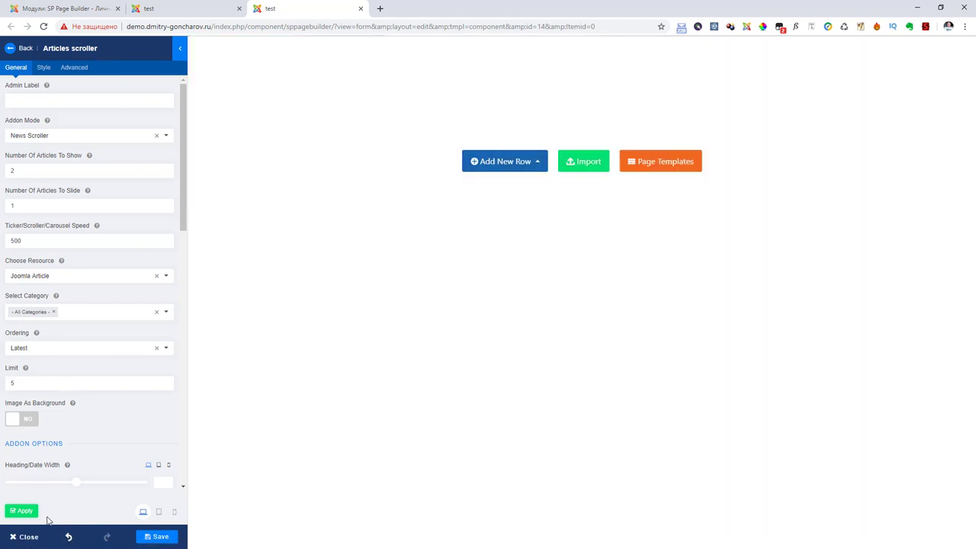
pyautogui.click(159, 538)
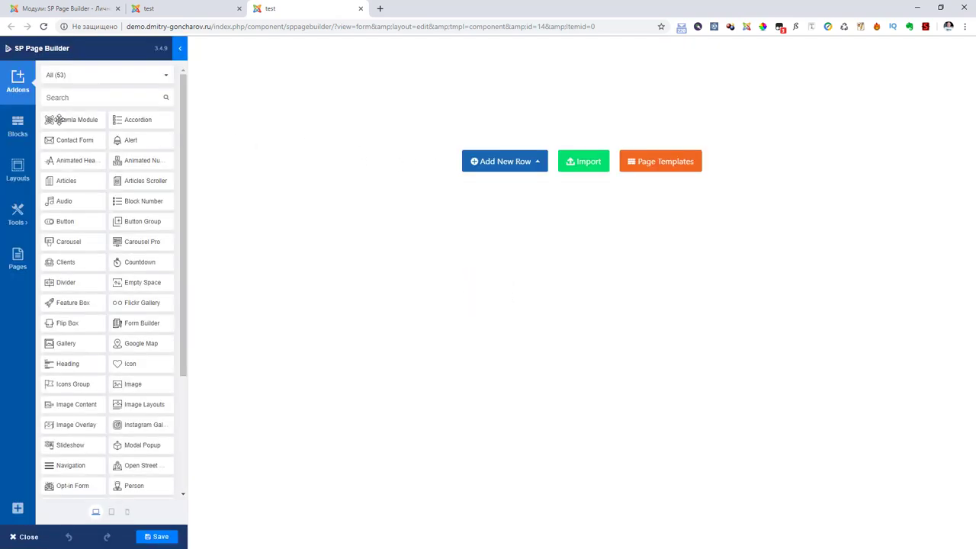
# Add a single-column row with a Joomla Module addon, choose SP Page Builder as its module and apply the setting
pyautogui.click(484, 167)
pyautogui.click(398, 76)
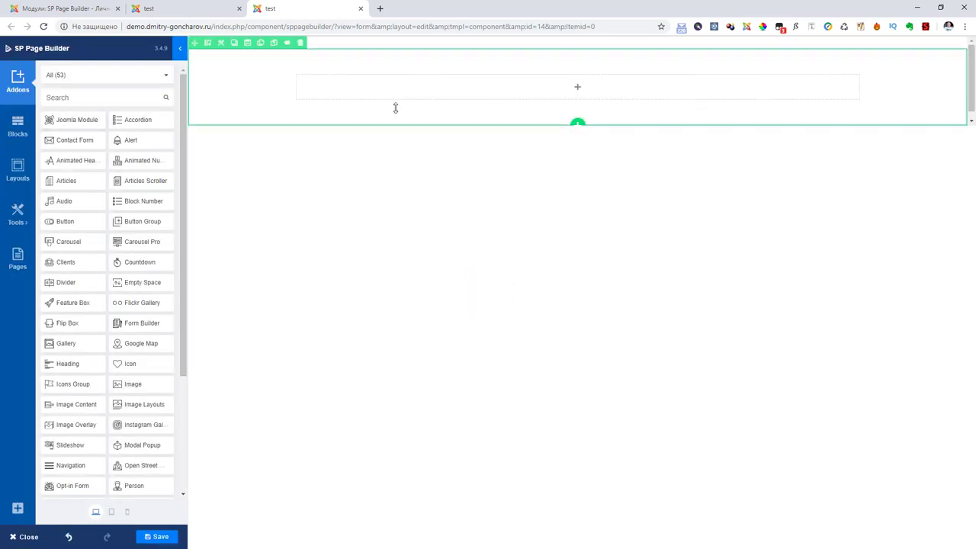
pyautogui.moveTo(69, 119); pyautogui.dragTo(444, 91)
pyautogui.click(55, 240)
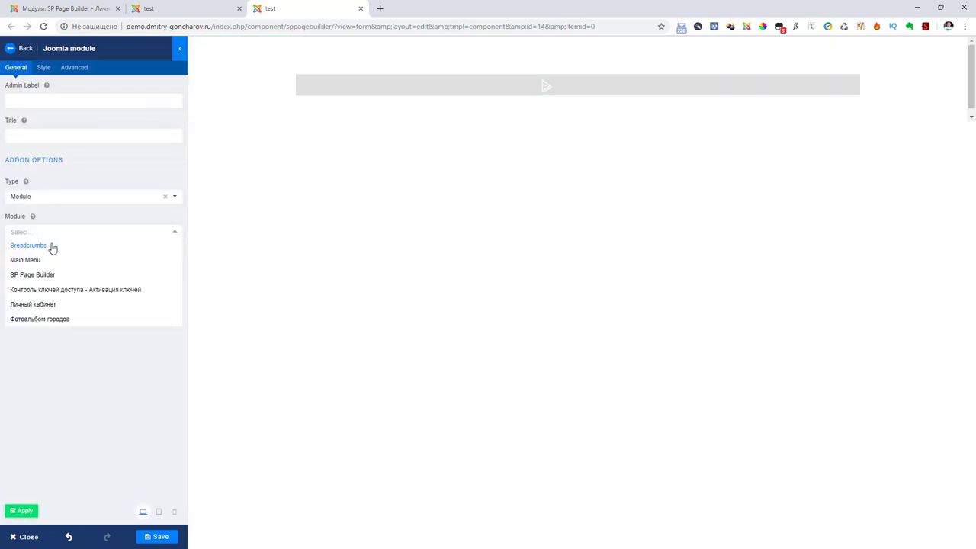
pyautogui.click(38, 279)
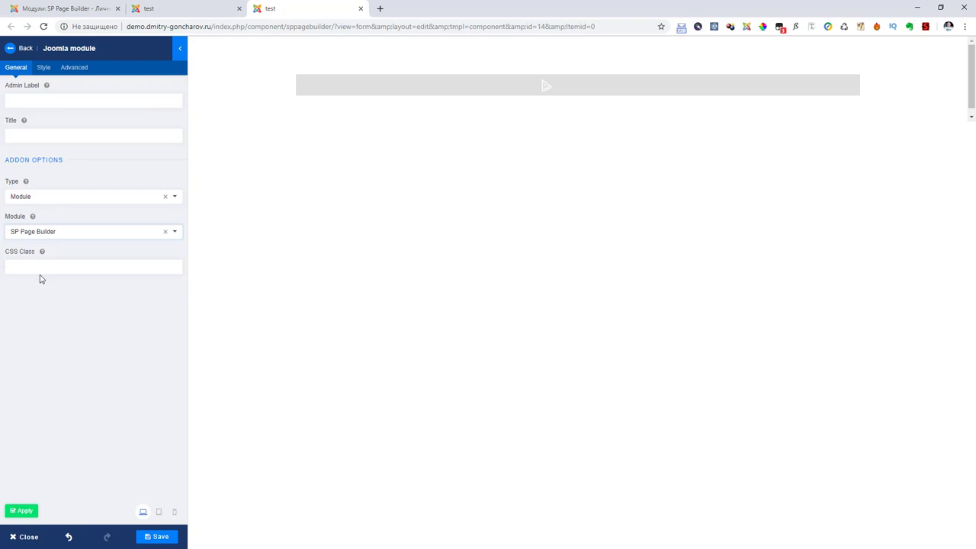
pyautogui.click(23, 513)
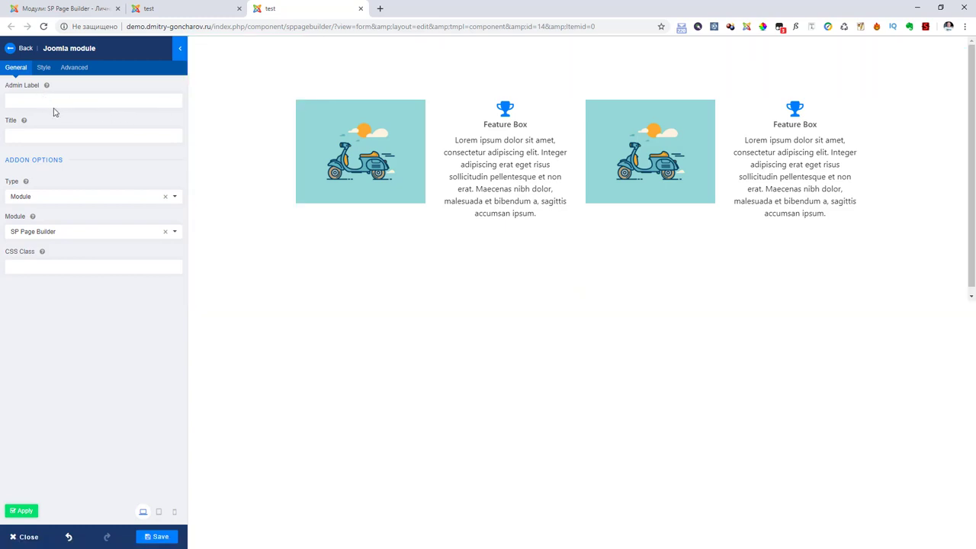
# Review the addon's type and module choices, keep Module and SP Page Builder, apply the settings and save the page
pyautogui.click(31, 197)
pyautogui.click(50, 194)
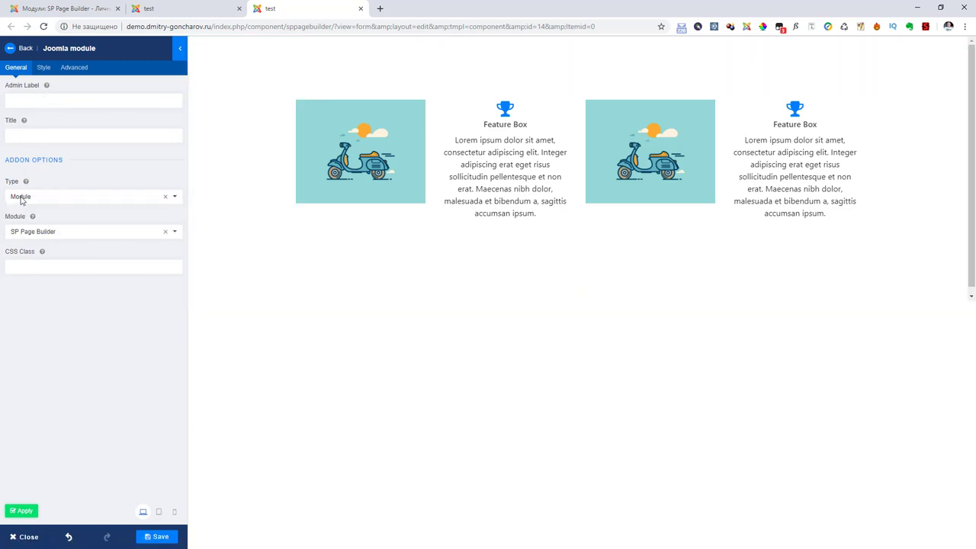
pyautogui.click(34, 235)
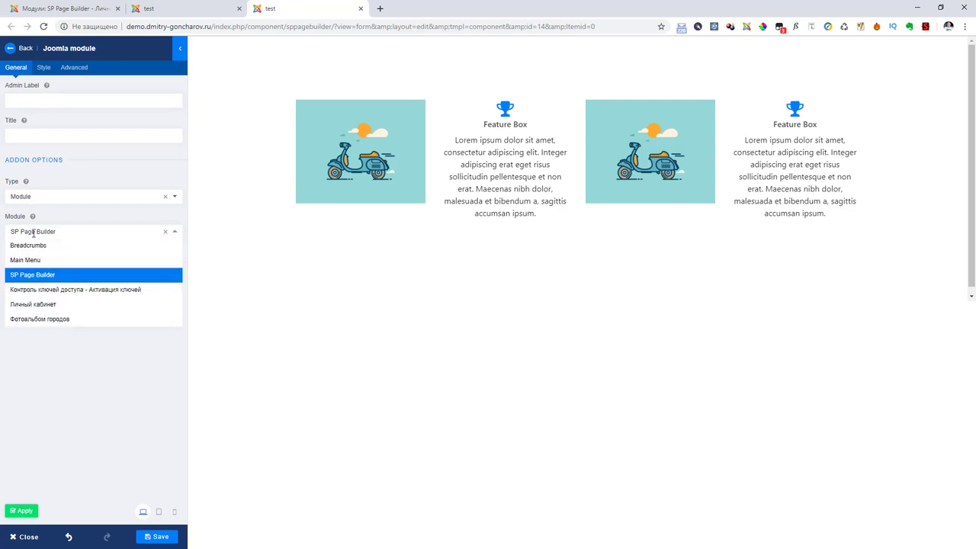
pyautogui.click(82, 227)
pyautogui.click(19, 515)
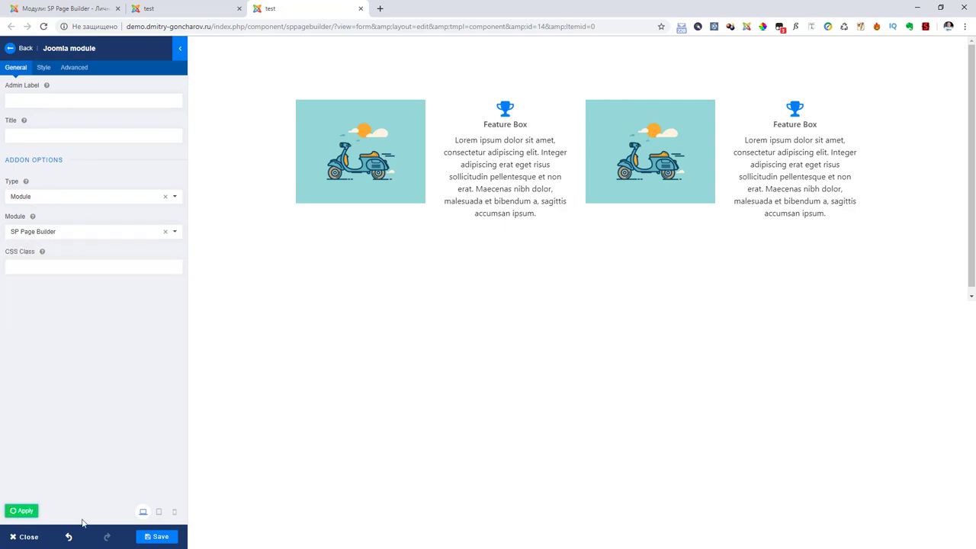
pyautogui.click(157, 536)
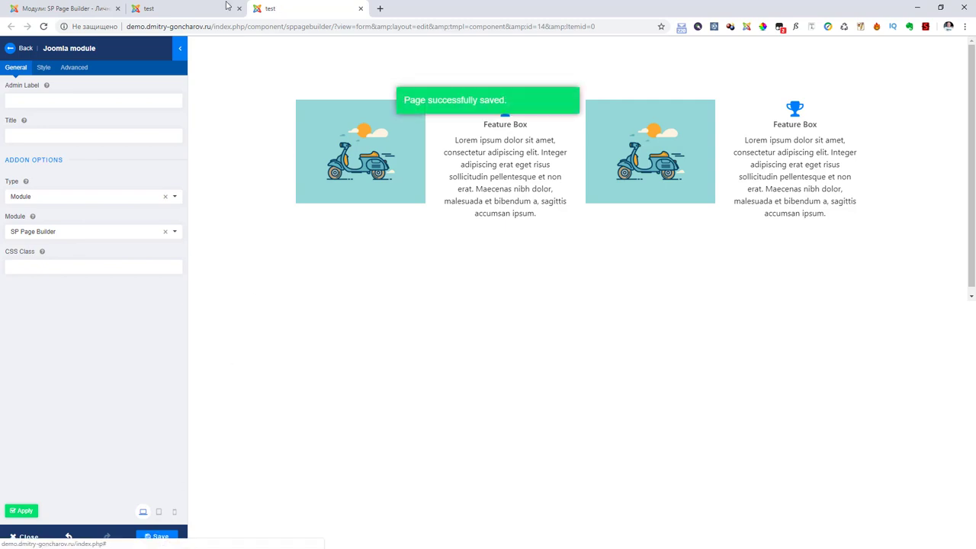
# Reload the published test page and check how the inserted module is displayed
pyautogui.click(183, 9)
pyautogui.click(44, 27)
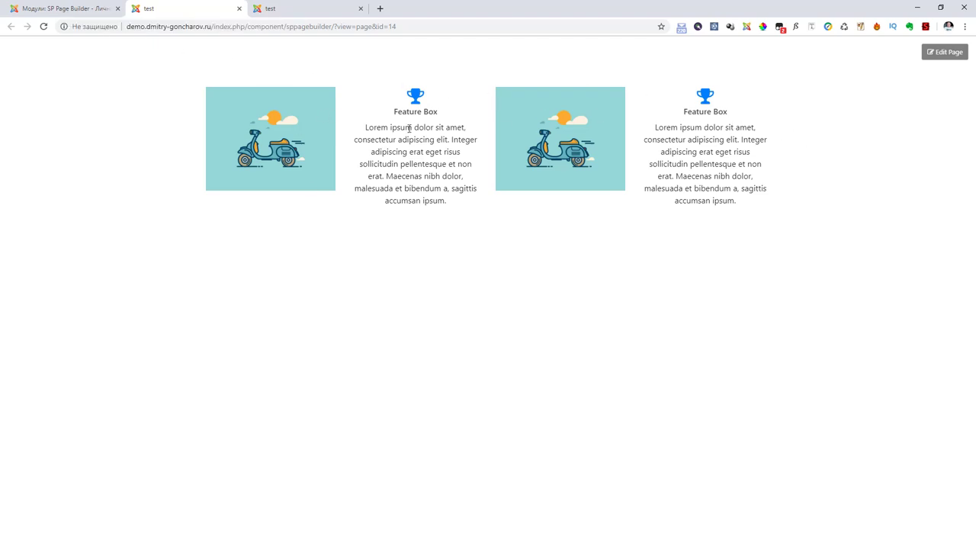
pyautogui.click(72, 10)
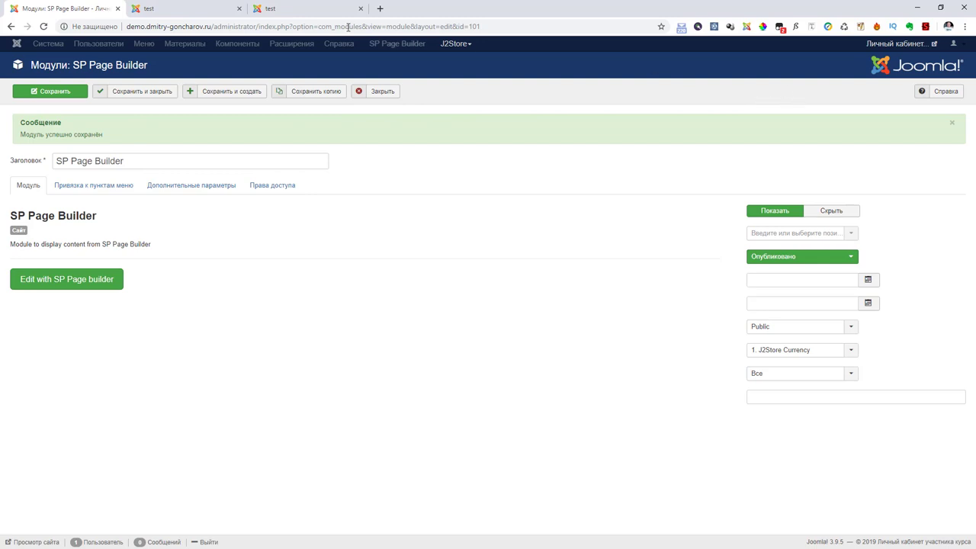
pyautogui.click(166, 14)
pyautogui.click(43, 26)
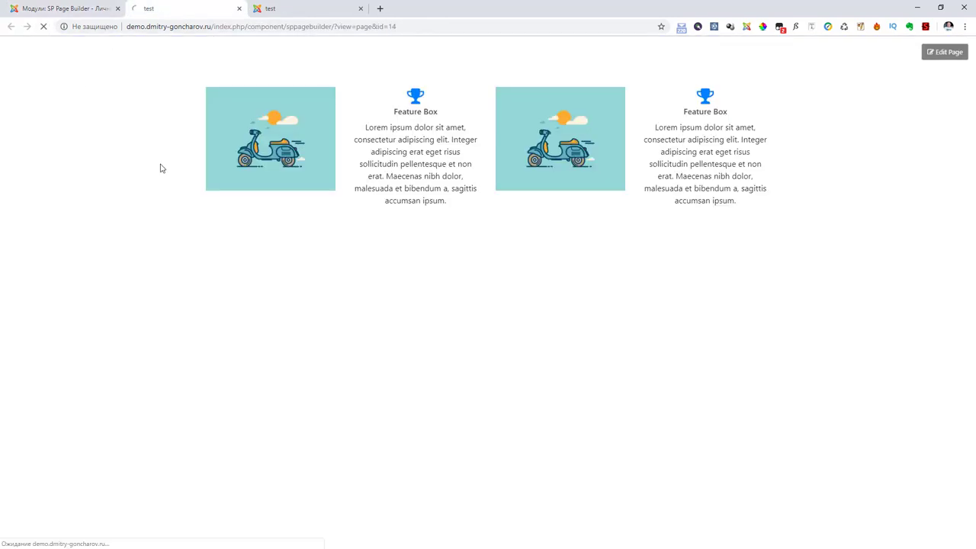
# Reopen the SP Page Builder module's layout from the administrator and compare it with the published test page
pyautogui.click(70, 11)
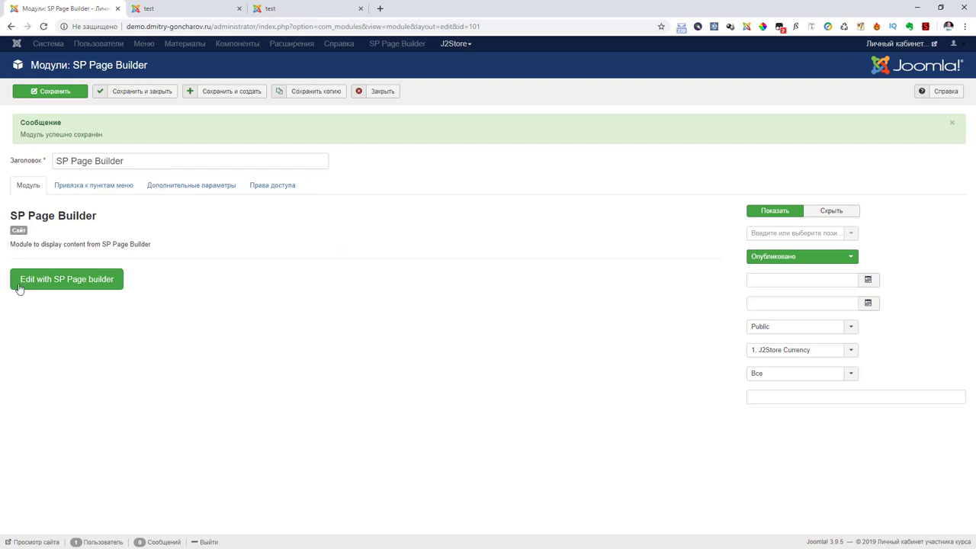
pyautogui.click(62, 282)
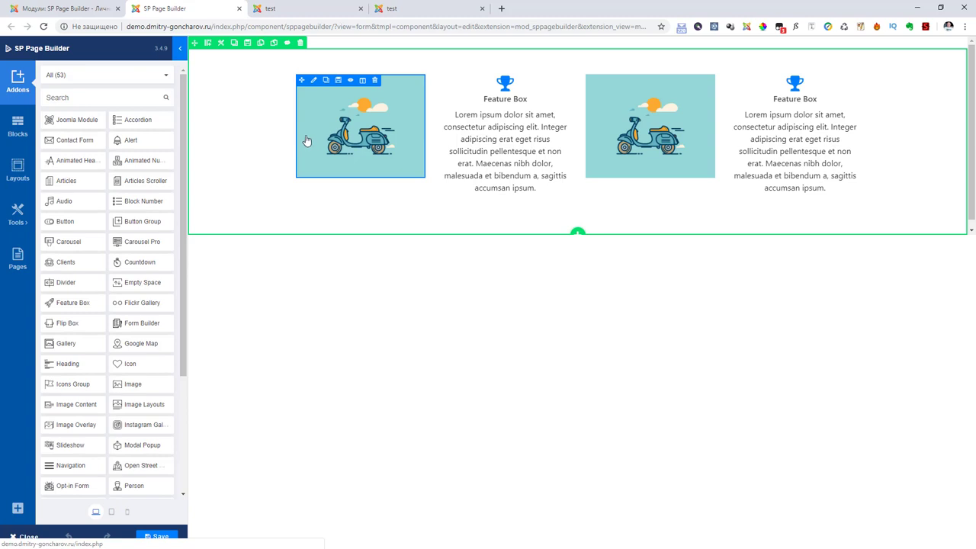
pyautogui.click(308, 9)
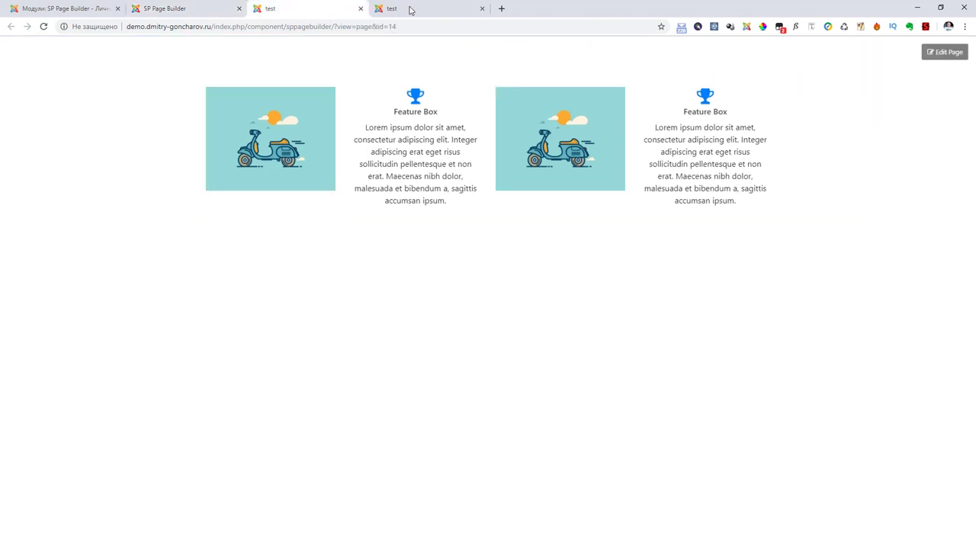
# Return to the test page's editor and insert the first ready-made Slideshow block above the module row
pyautogui.click(410, 9)
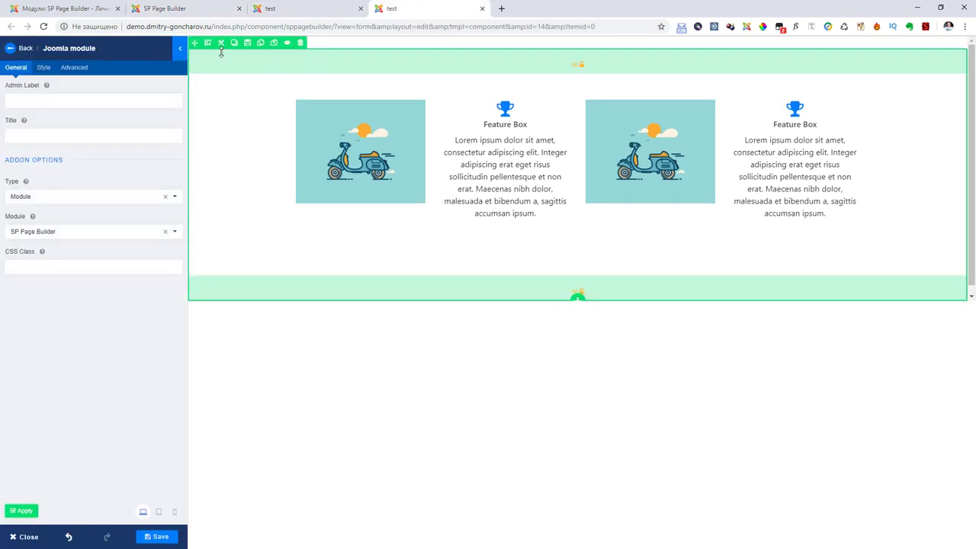
pyautogui.click(10, 50)
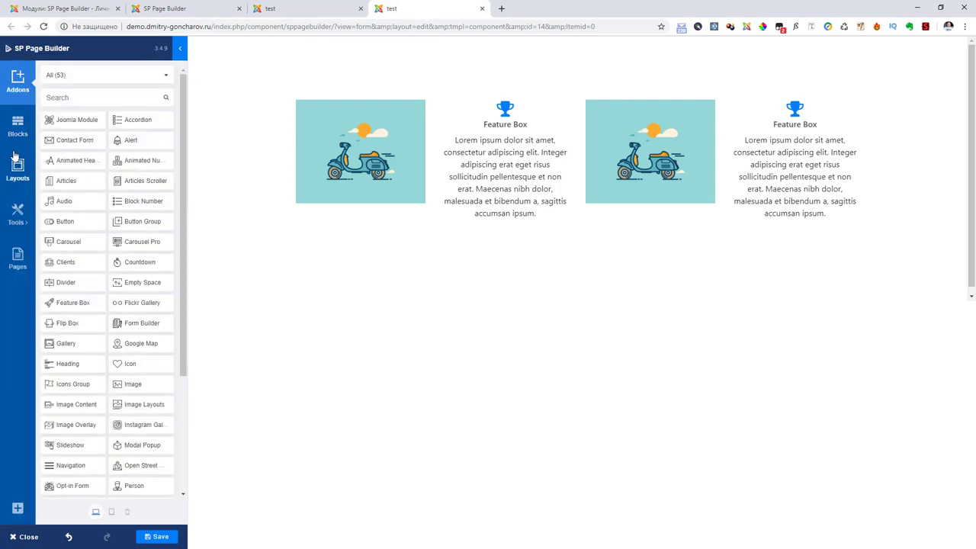
pyautogui.click(17, 125)
pyautogui.moveTo(92, 122); pyautogui.dragTo(245, 142)
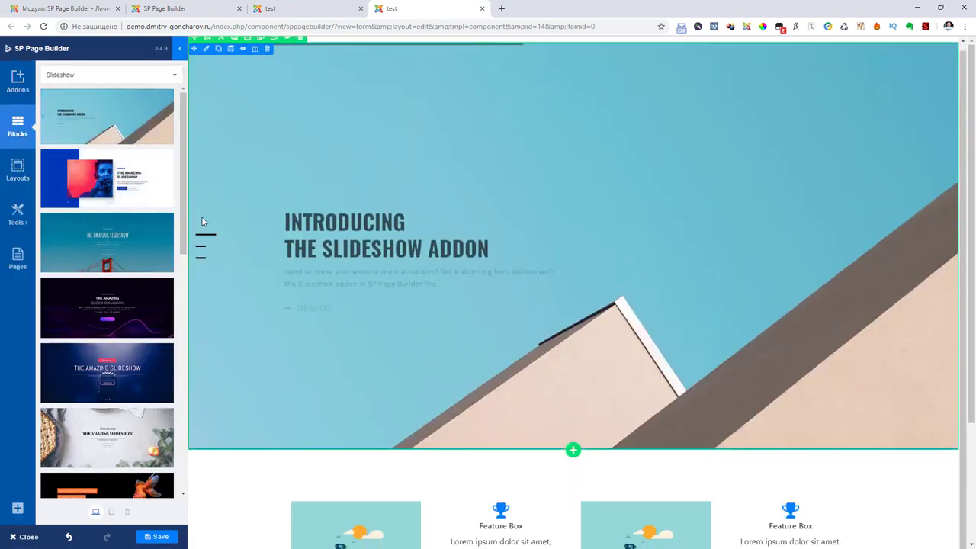
# Insert the Testimonials block with three testimonial cards below the module row and save the page
pyautogui.click(64, 79)
pyautogui.scroll(-3, 73, 145)
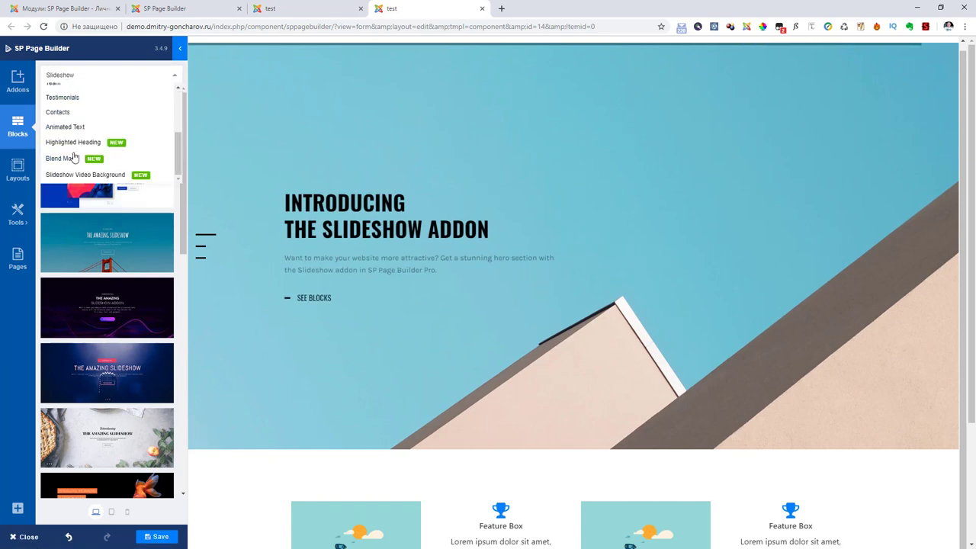
pyautogui.click(61, 98)
pyautogui.scroll(-2, 377, 320)
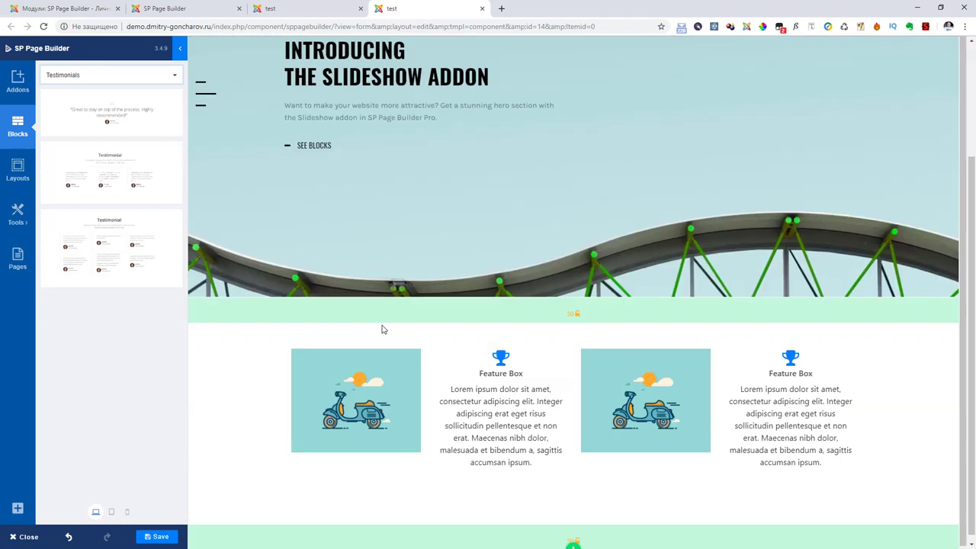
pyautogui.moveTo(90, 138); pyautogui.dragTo(508, 523)
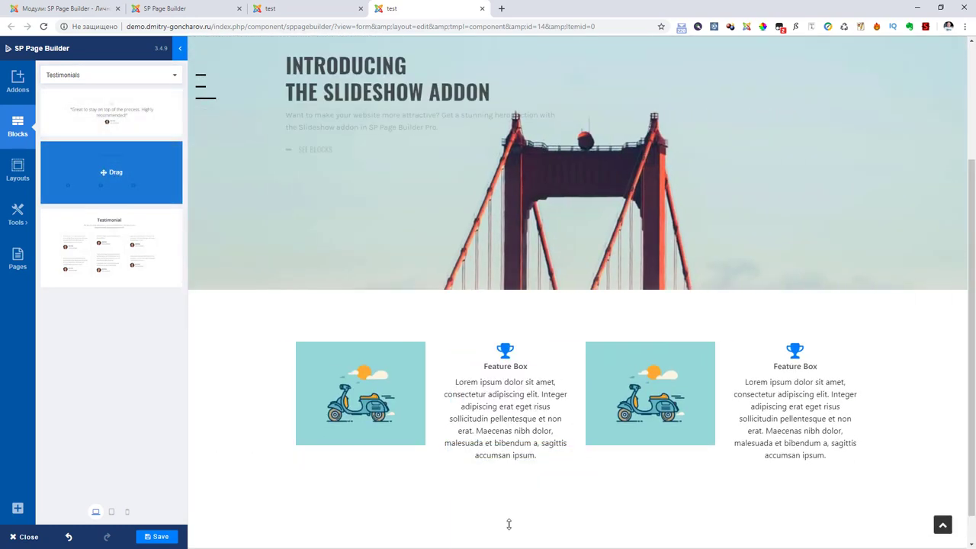
pyautogui.scroll(-2, 488, 457)
pyautogui.scroll(-2, 488, 438)
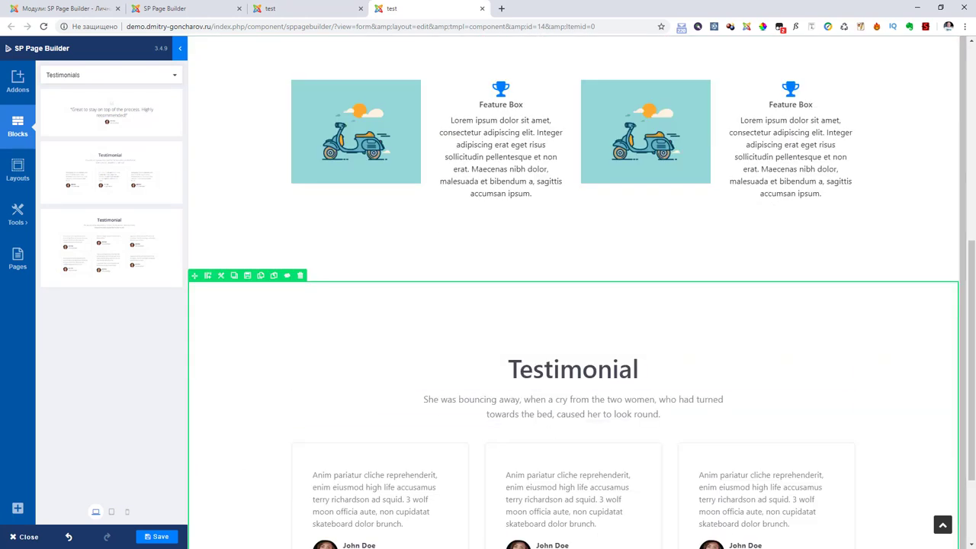
pyautogui.click(160, 536)
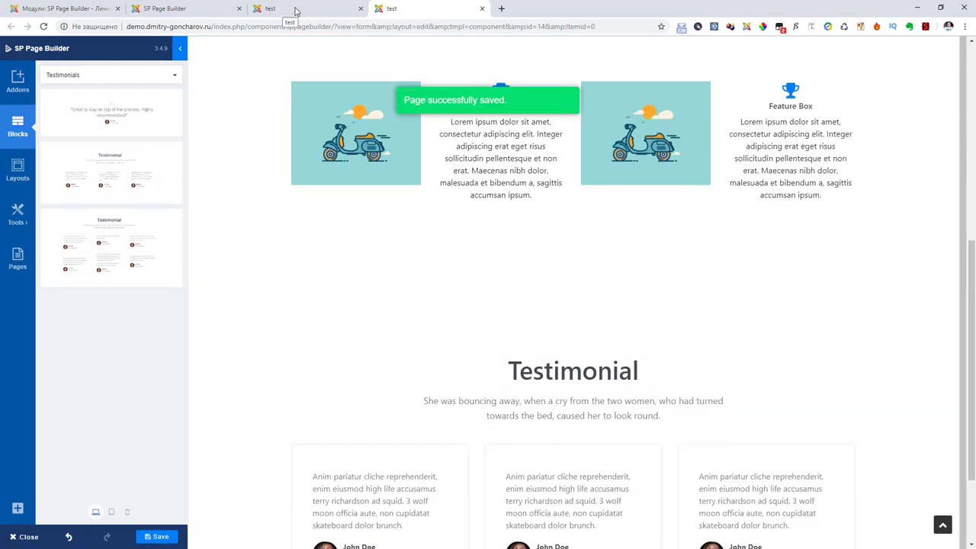
# Reload the published test page and look through the slideshow, module and testimonial sections
pyautogui.click(296, 10)
pyautogui.click(43, 26)
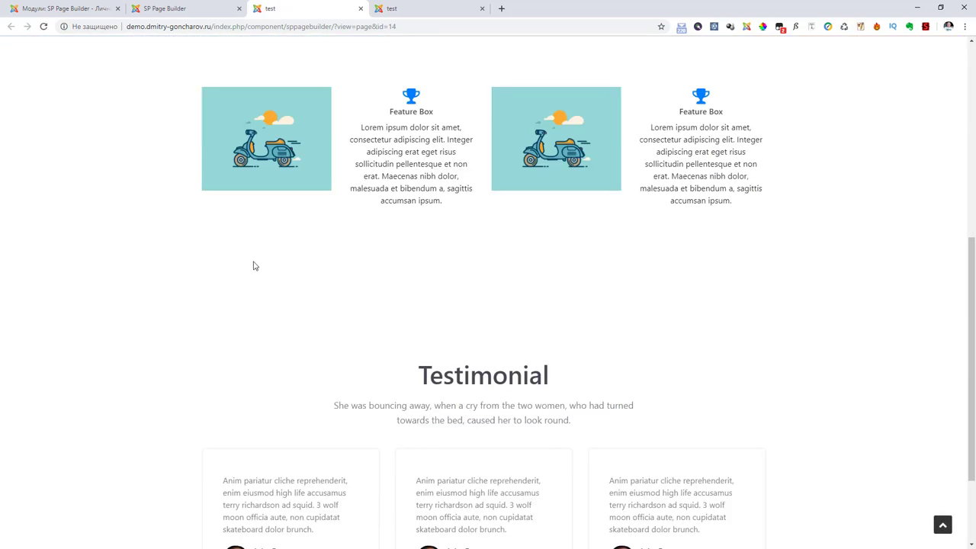
pyautogui.scroll(-2, 643, 324)
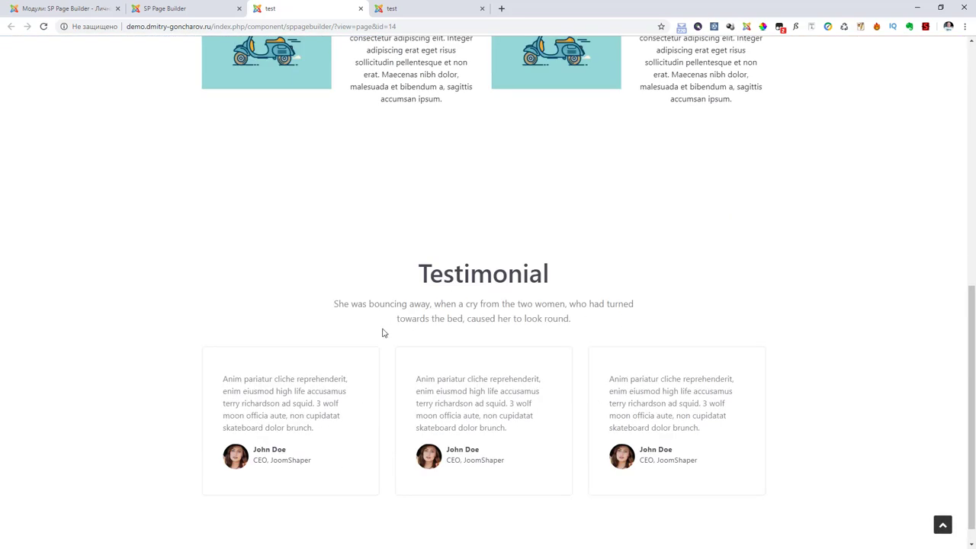
pyautogui.scroll(5, 496, 319)
# Close the module's layout editor and return to the SP Page Builder module's settings in the administrator
pyautogui.click(229, 11)
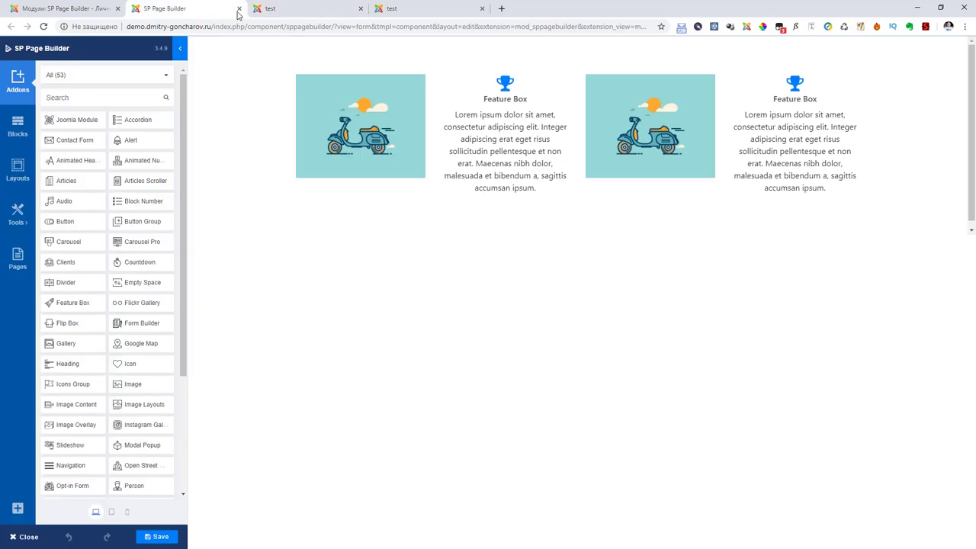
pyautogui.click(240, 9)
pyautogui.click(62, 8)
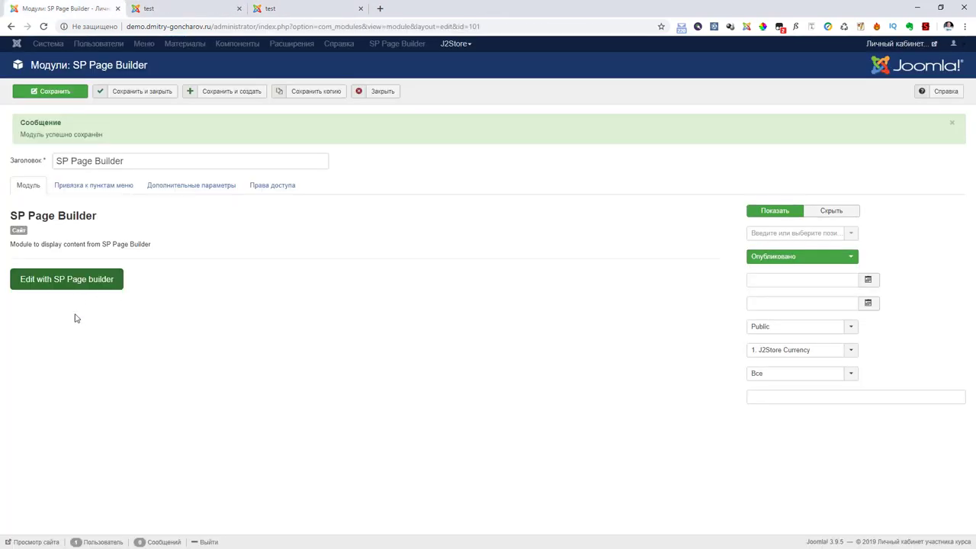
# Open the module's layout in SP Page Builder and set the first Feature Box's icon color to #d7fe00
pyautogui.click(67, 286)
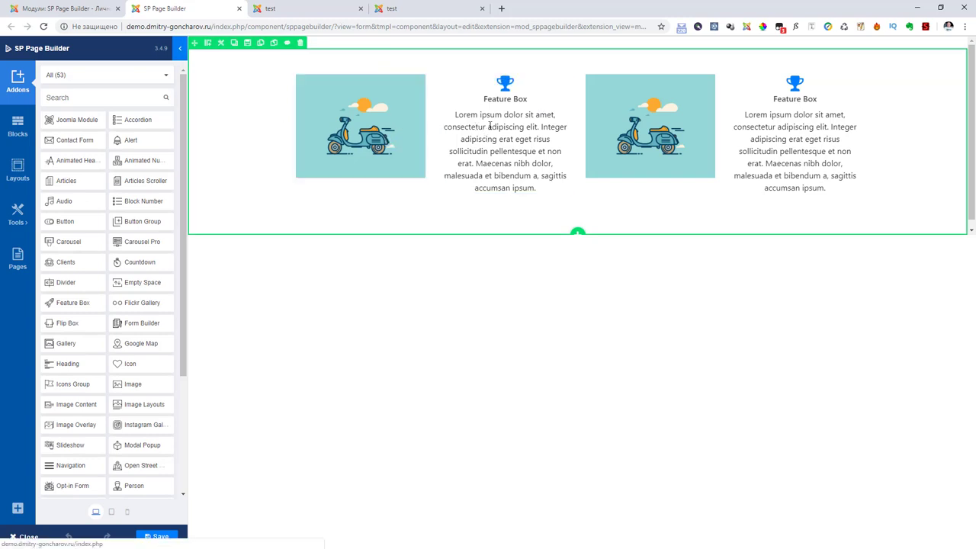
pyautogui.click(461, 81)
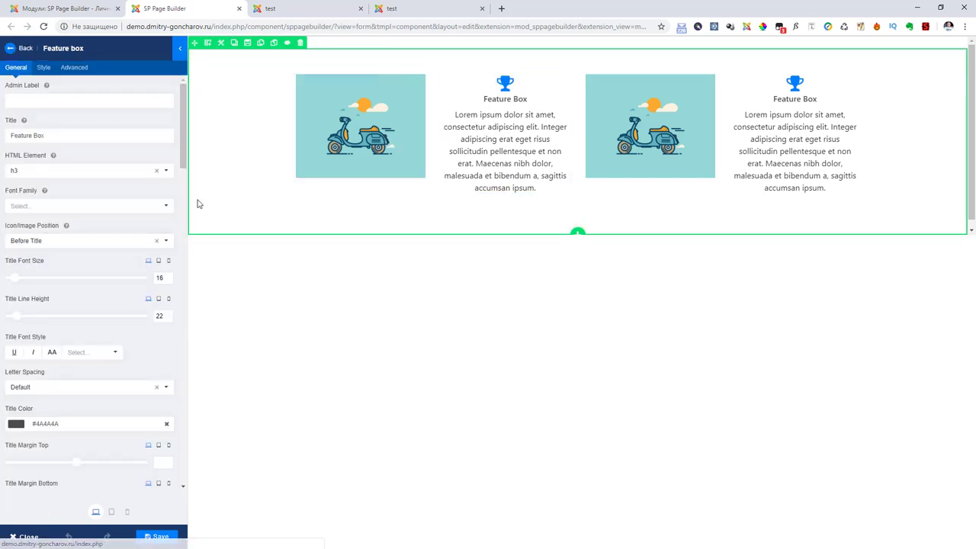
pyautogui.scroll(-3, 122, 369)
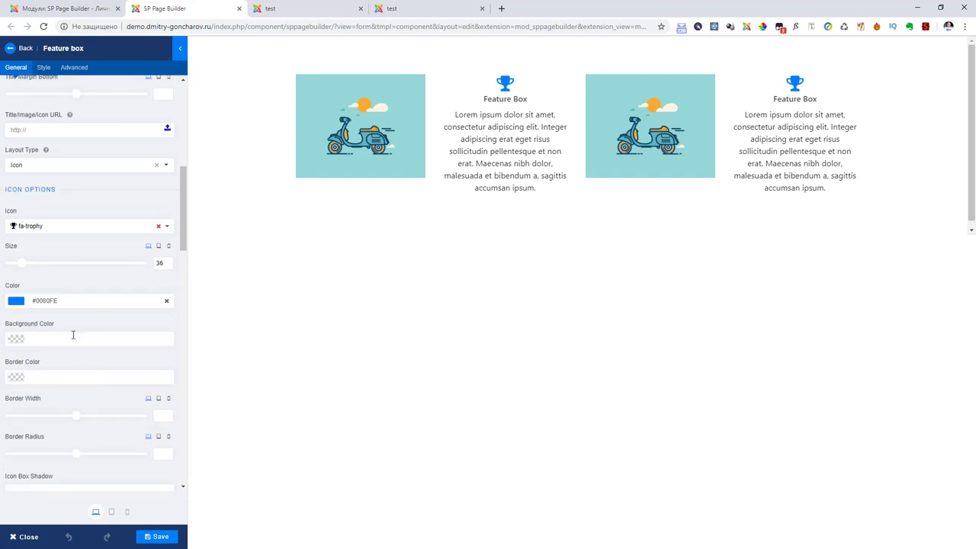
pyautogui.click(68, 306)
pyautogui.moveTo(78, 385); pyautogui.dragTo(48, 386)
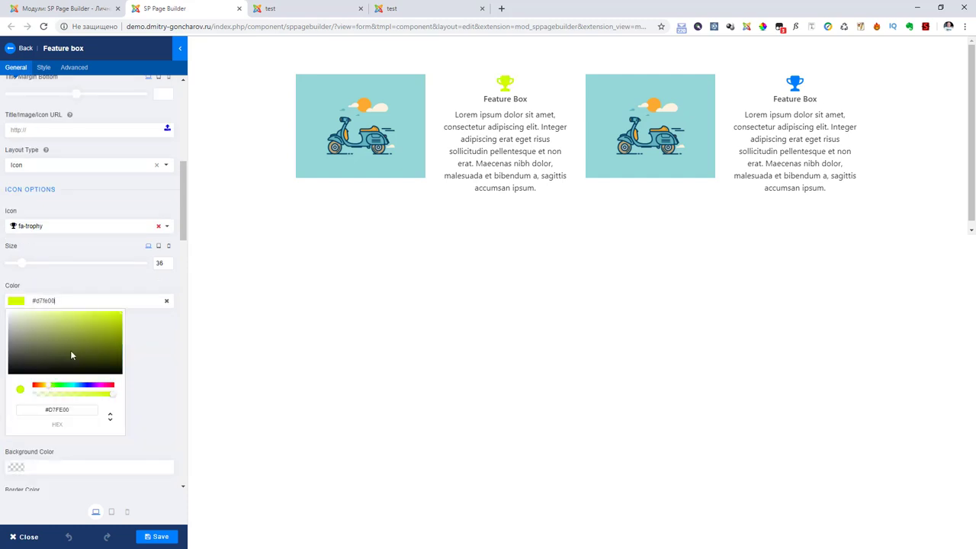
pyautogui.click(778, 87)
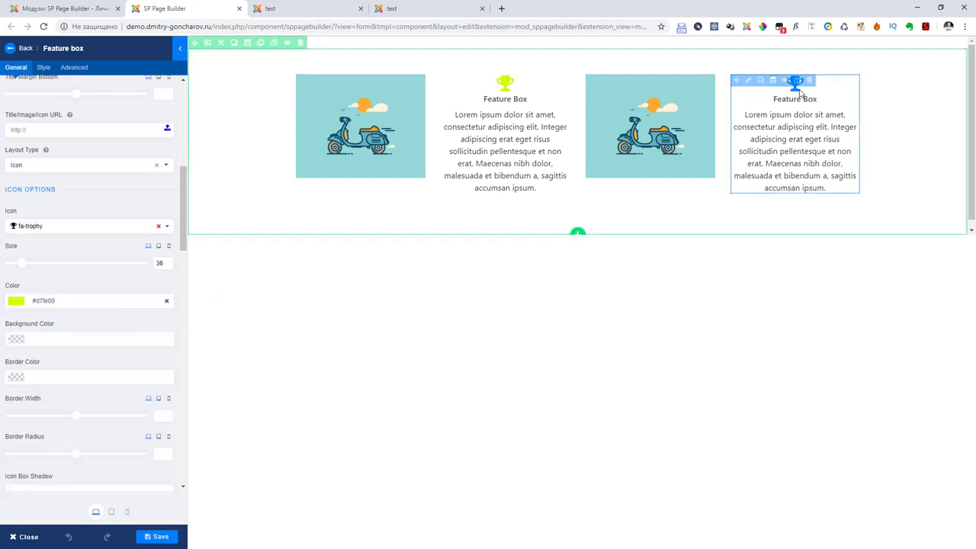
# Set the second Feature Box's title color to #e40000
pyautogui.click(752, 85)
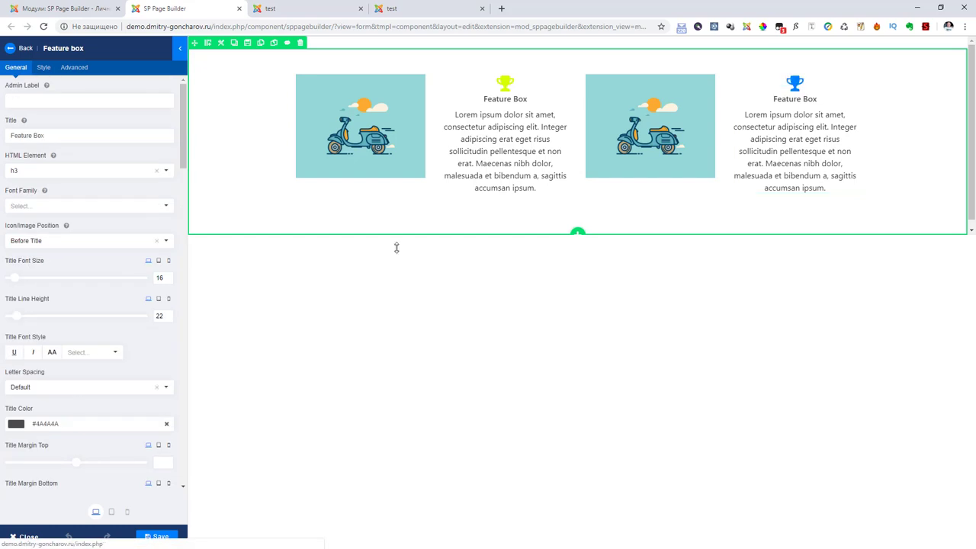
pyautogui.click(68, 425)
pyautogui.moveTo(72, 450); pyautogui.dragTo(134, 446)
pyautogui.click(167, 460)
pyautogui.scroll(-2, 114, 432)
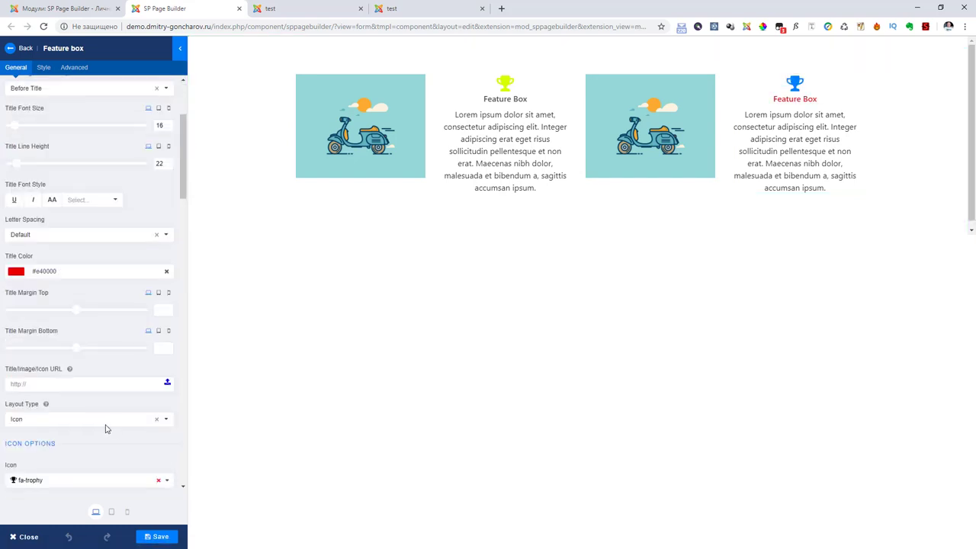
# Set the second Feature Box's icon color to #fc00fe and save the module layout
pyautogui.scroll(-3, 84, 421)
pyautogui.click(49, 302)
pyautogui.click(54, 389)
pyautogui.moveTo(54, 389); pyautogui.dragTo(102, 383)
pyautogui.click(158, 344)
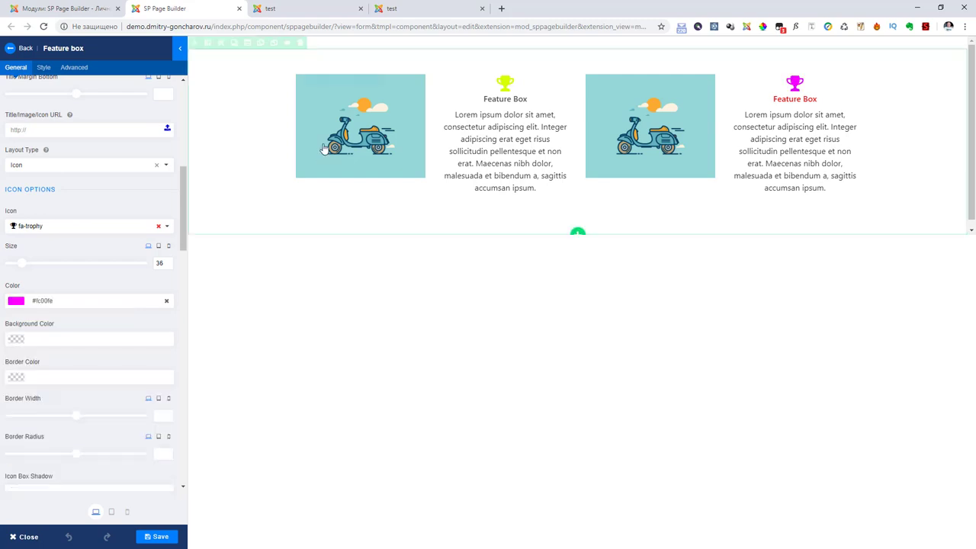
pyautogui.click(161, 538)
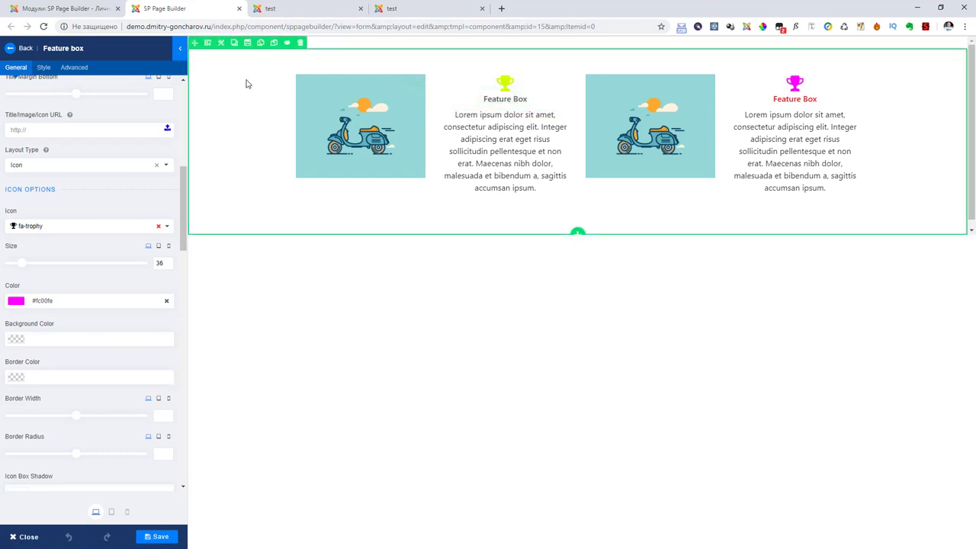
# Close the module's layout editor, reload the published test page and check the Feature Box colors in the module section
pyautogui.click(239, 8)
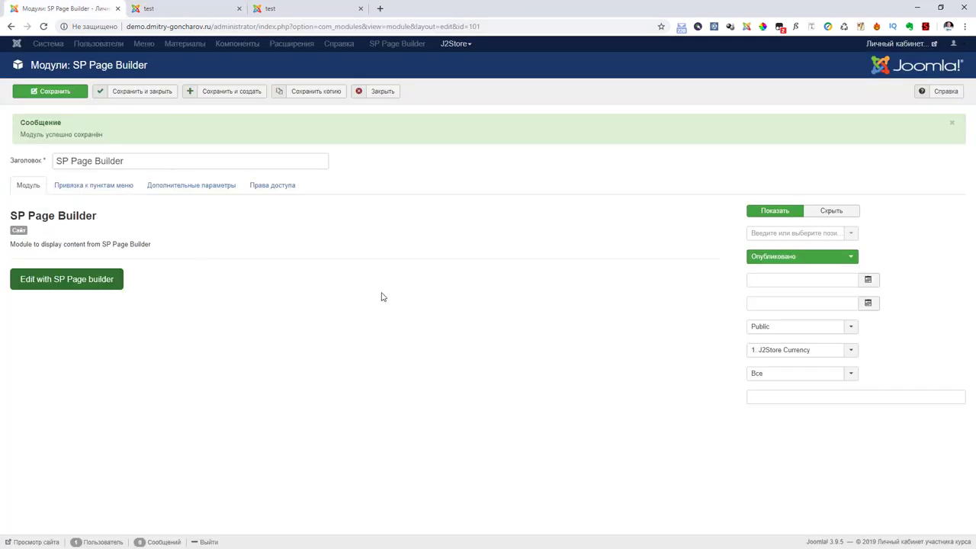
pyautogui.click(282, 7)
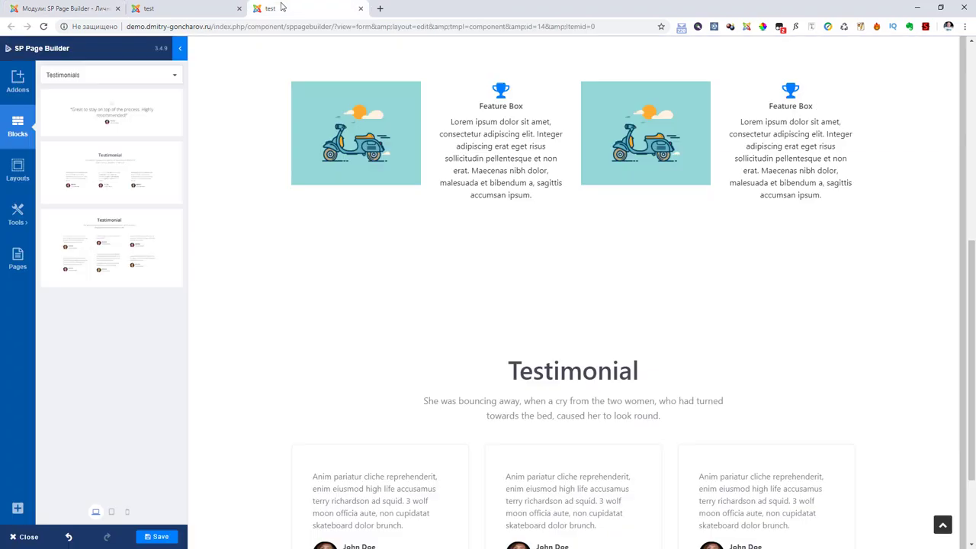
pyautogui.click(190, 9)
pyautogui.click(44, 25)
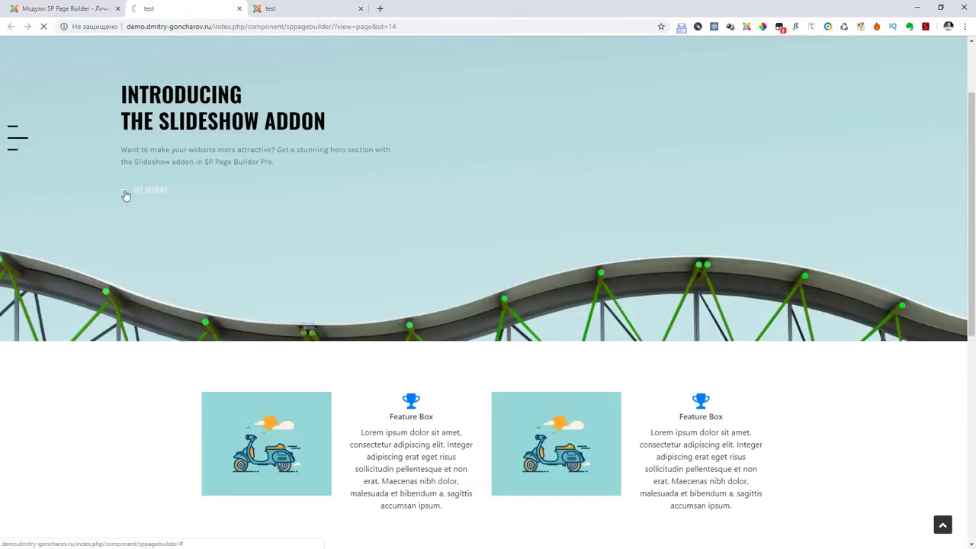
pyautogui.scroll(-2, 271, 313)
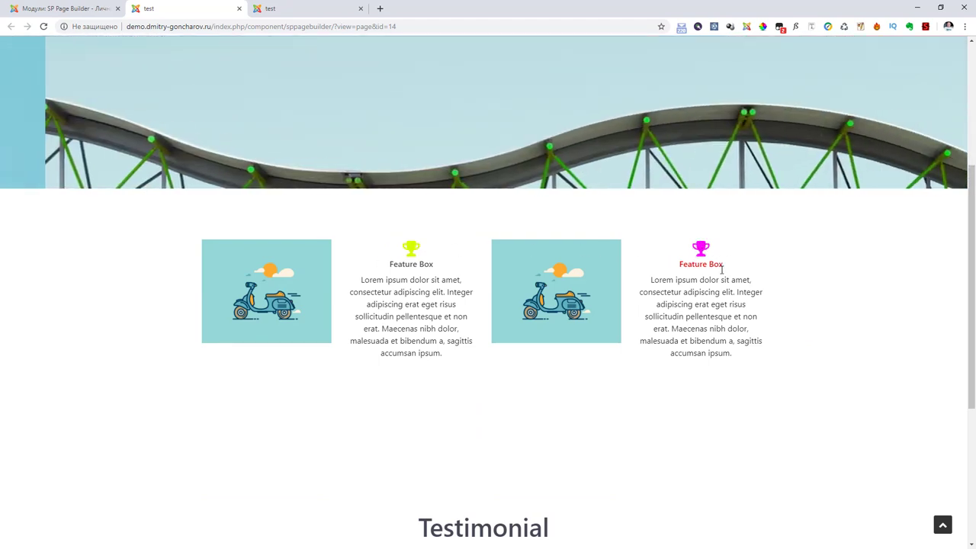
pyautogui.click(57, 9)
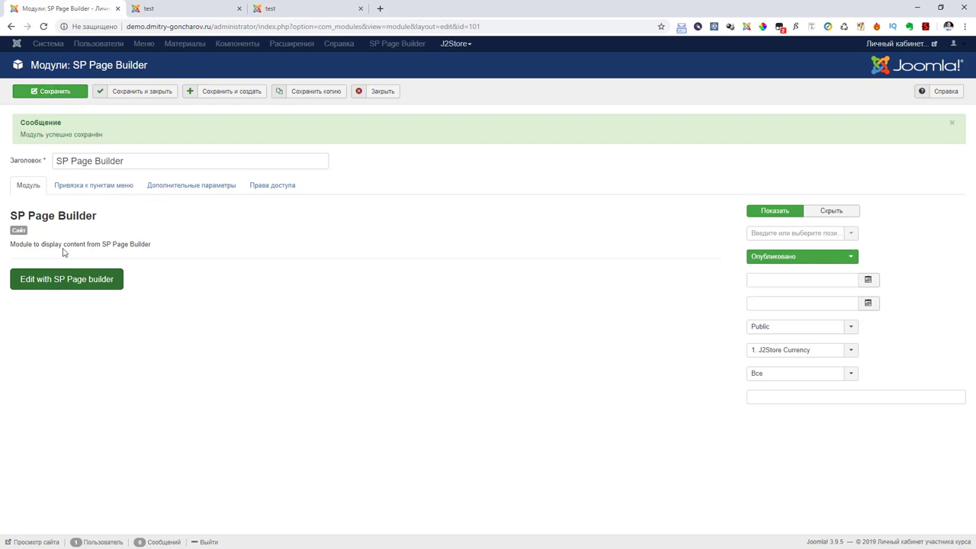
pyautogui.click(293, 9)
pyautogui.click(192, 9)
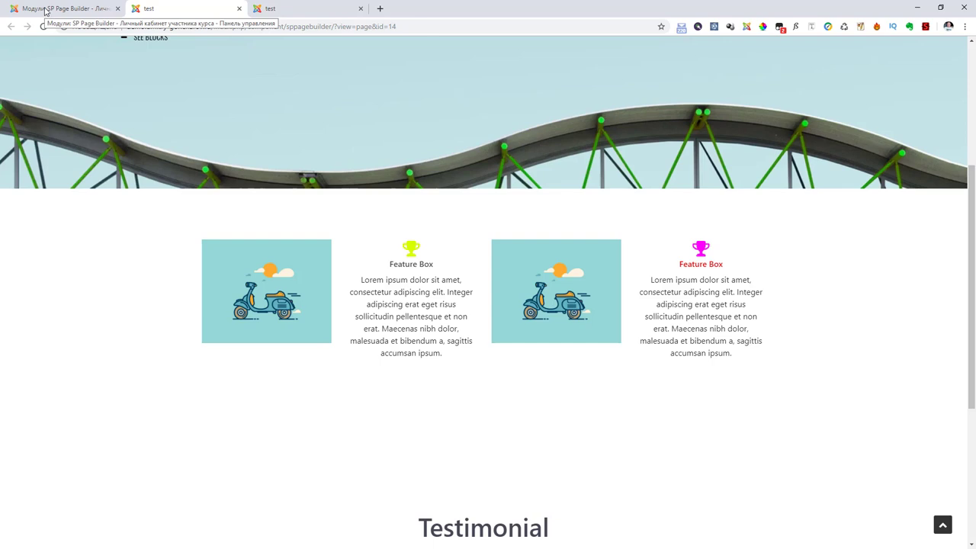
# Review the Joomla Module addon's settings in the test page editor alongside the SP Page Builder module in the administrator, then close them
pyautogui.click(287, 7)
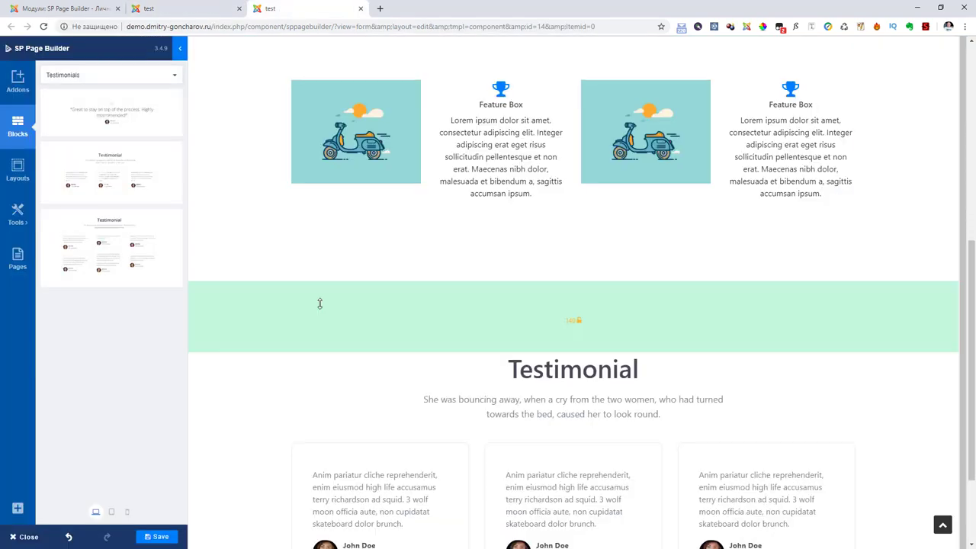
pyautogui.scroll(3, 351, 134)
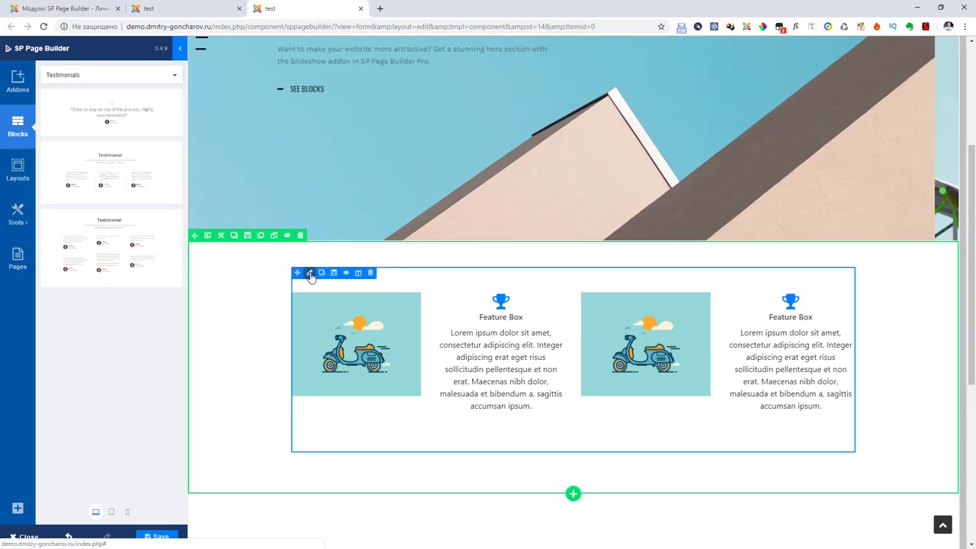
pyautogui.click(309, 274)
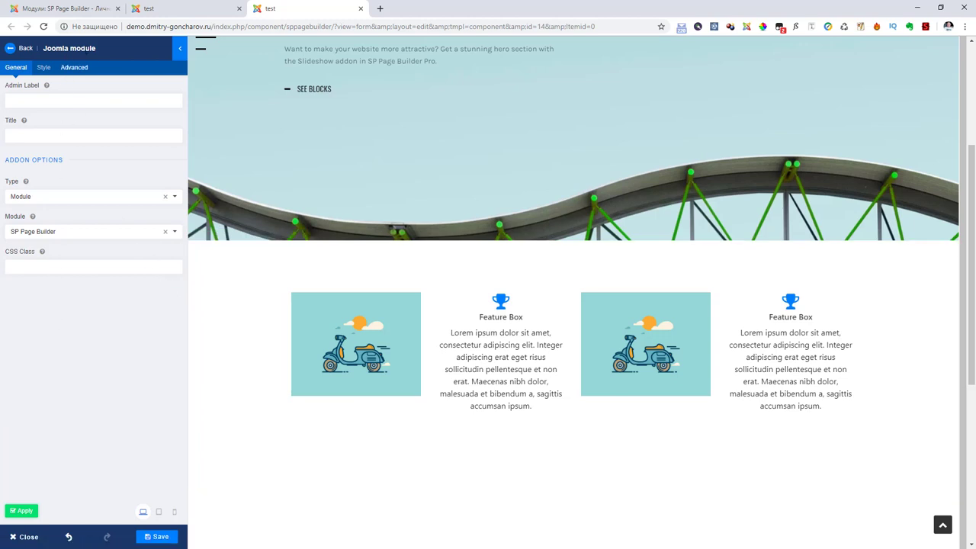
pyautogui.click(55, 10)
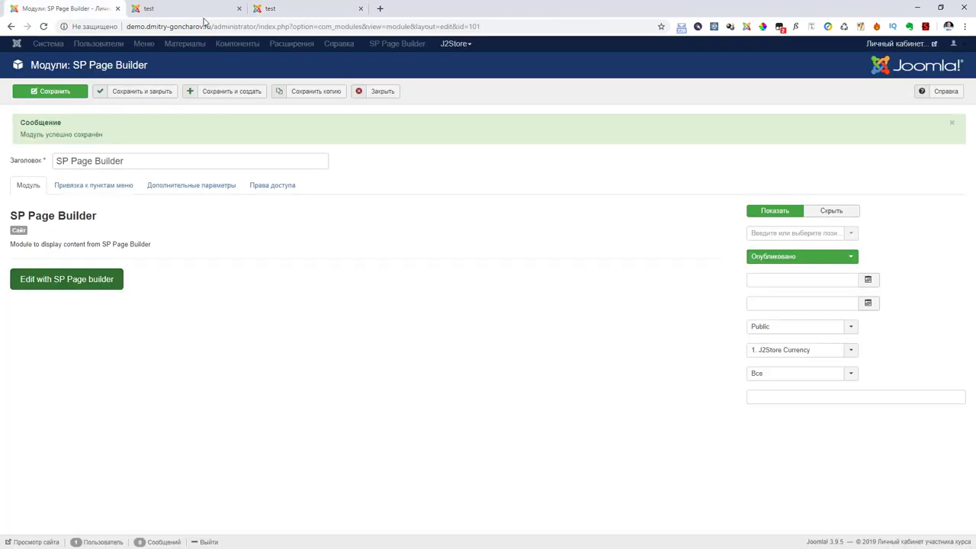
pyautogui.click(270, 9)
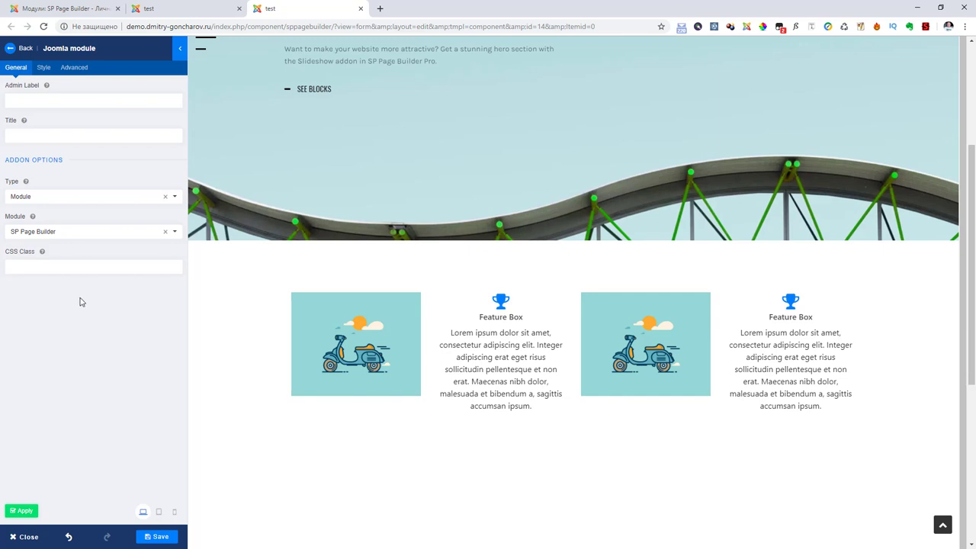
pyautogui.click(50, 11)
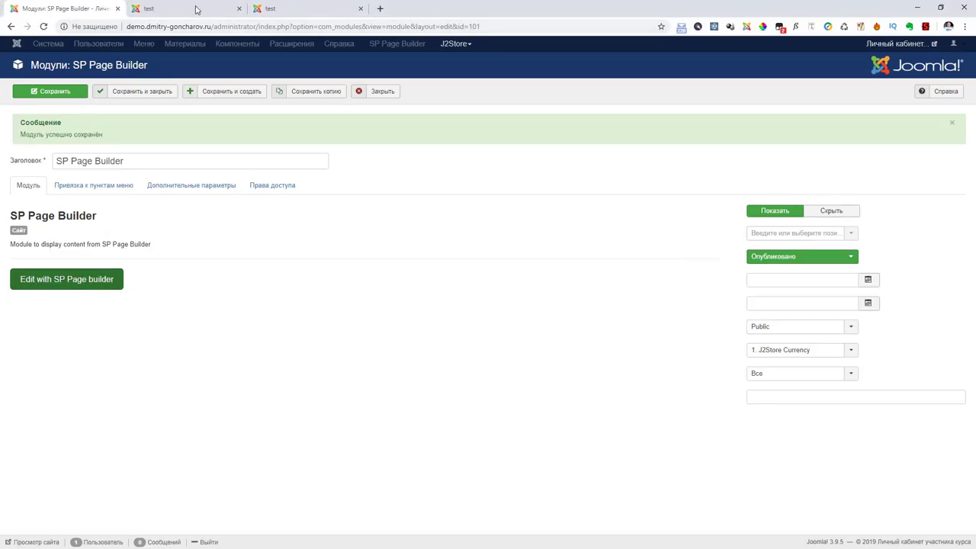
pyautogui.click(294, 9)
pyautogui.click(24, 48)
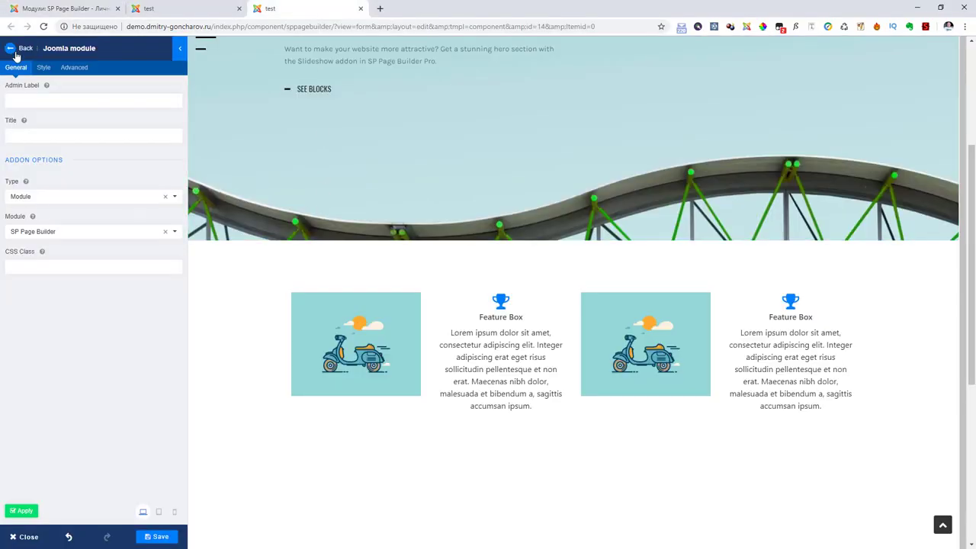
# Add a Video addon above the Joomla module in its row on the test page, keeping the default YouTube video
pyautogui.scroll(-3, 116, 383)
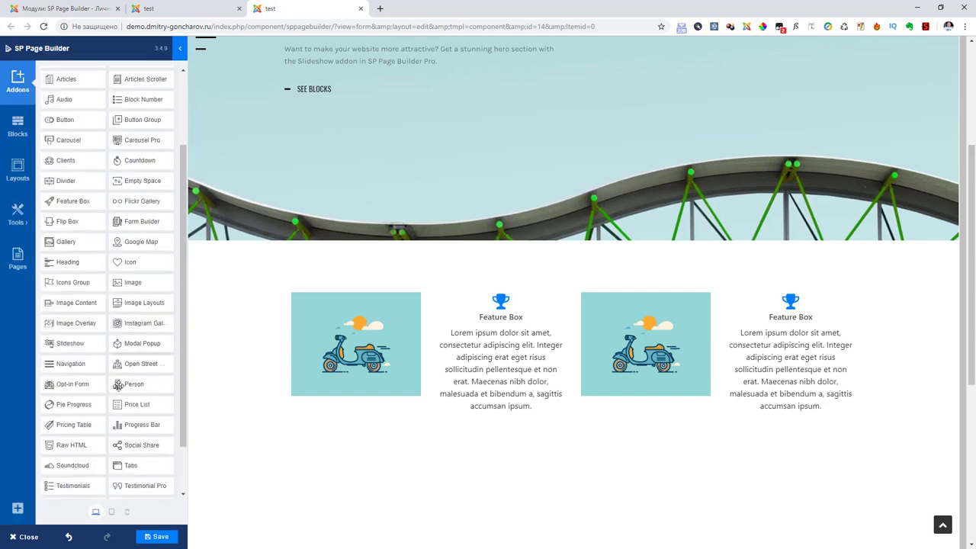
pyautogui.moveTo(130, 465); pyautogui.dragTo(406, 297)
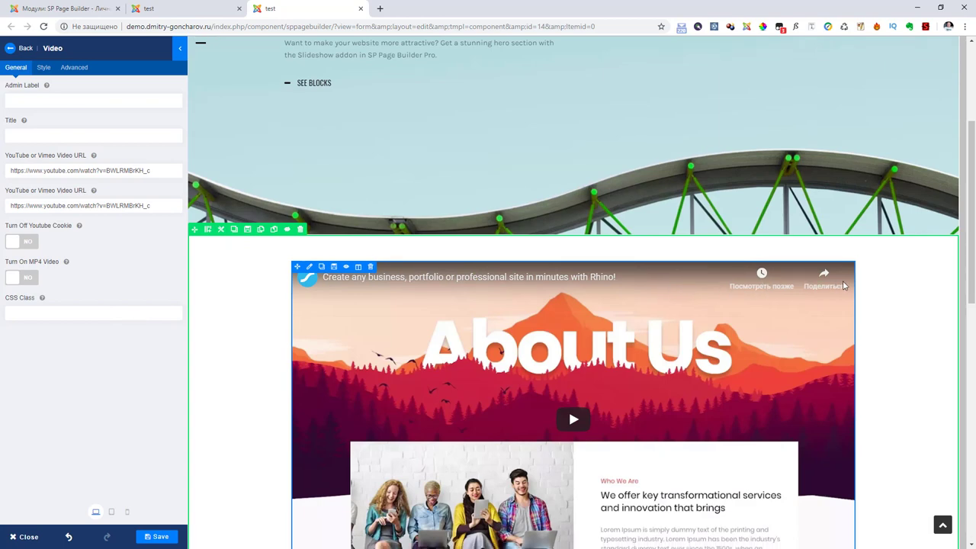
pyautogui.scroll(-3, 712, 257)
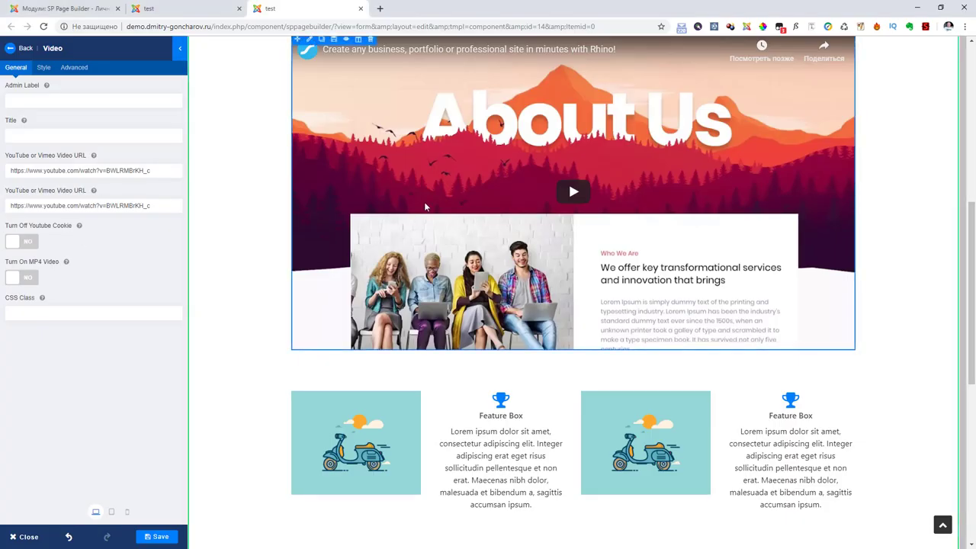
pyautogui.click(11, 50)
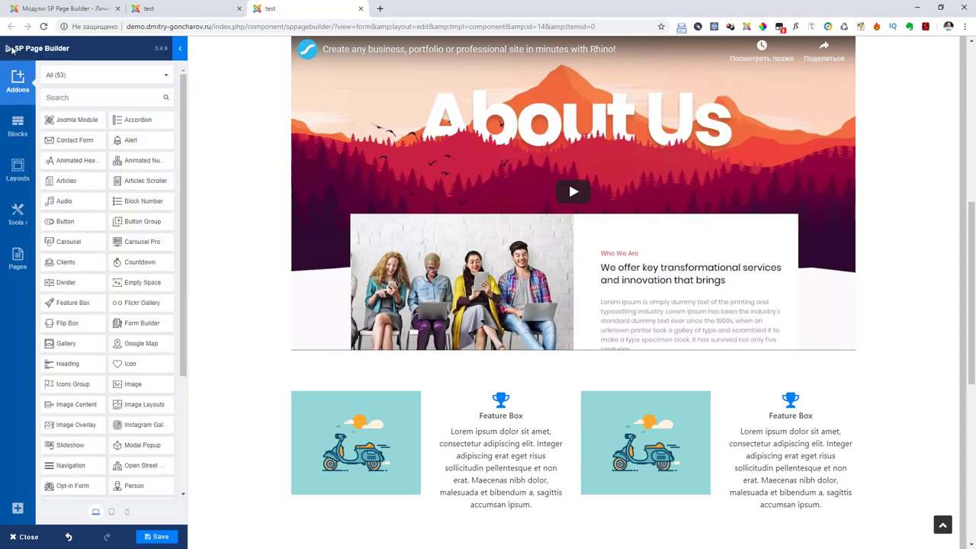
# Open the layout library and preview the Corporate bundle's Home, About, Services, Service Details and Contact pages
pyautogui.click(17, 170)
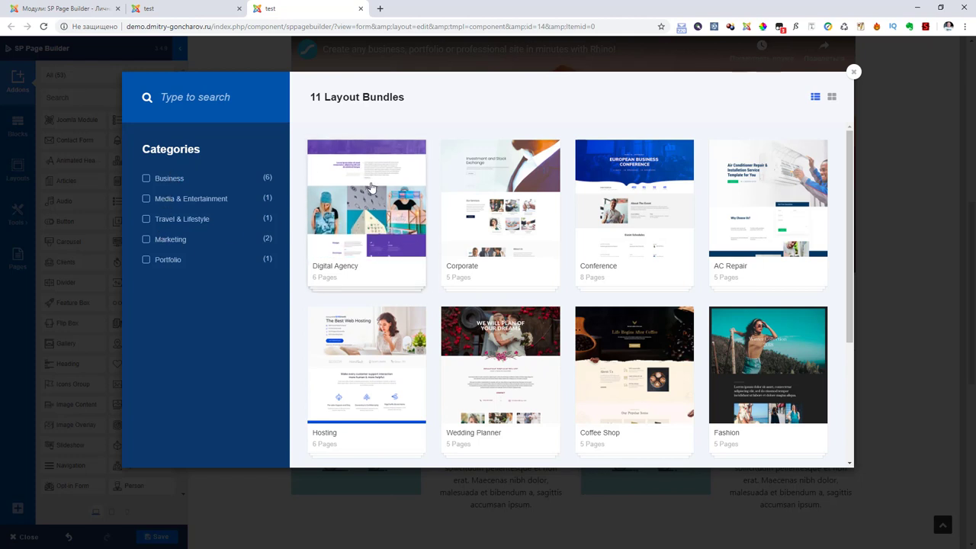
pyautogui.click(508, 200)
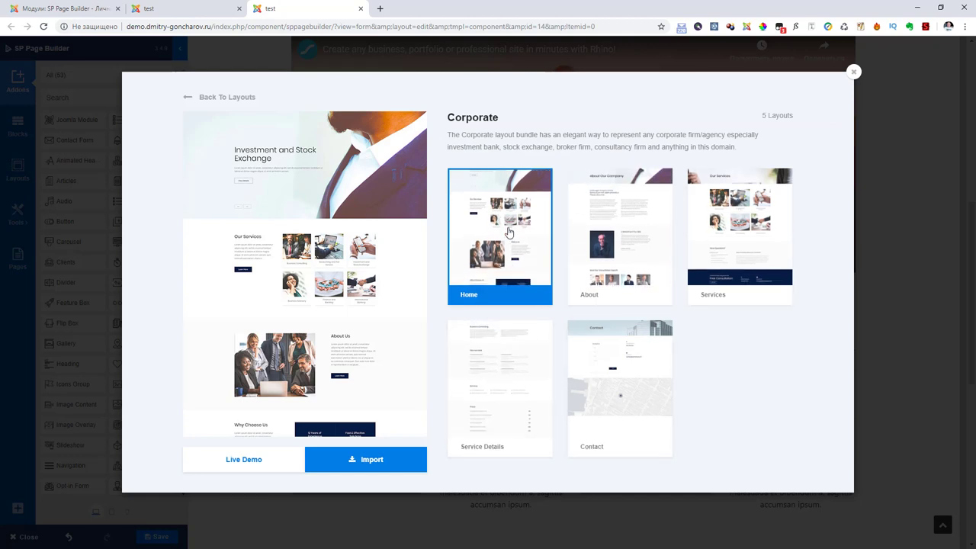
pyautogui.click(627, 216)
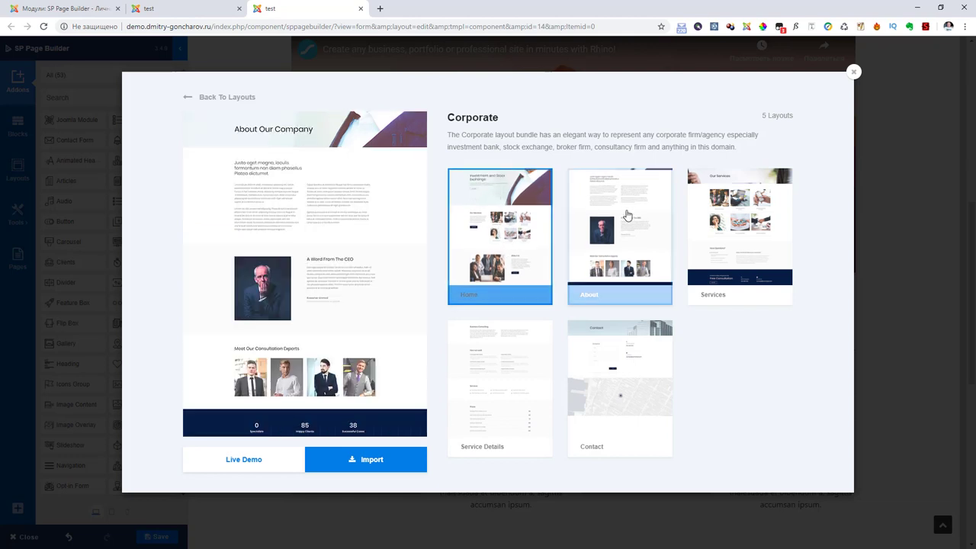
pyautogui.click(742, 241)
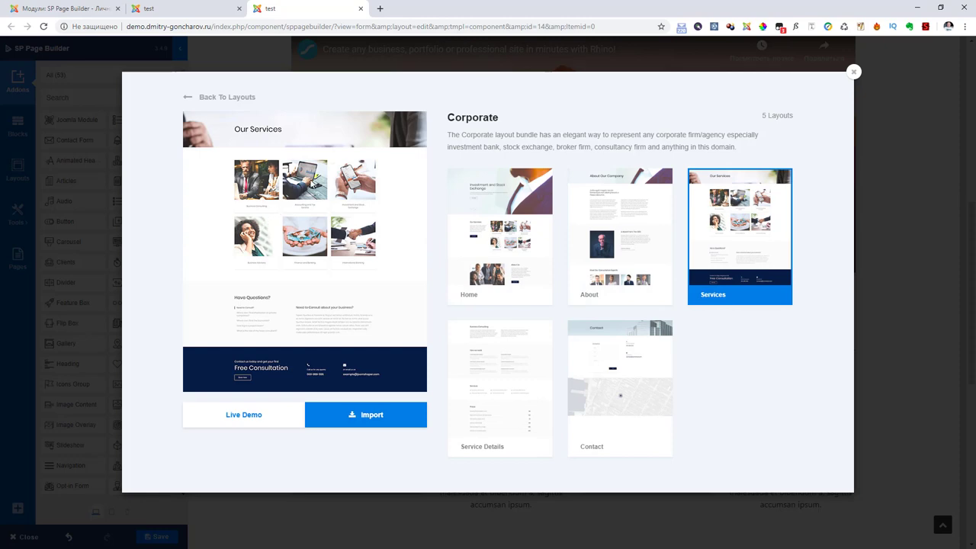
pyautogui.click(501, 373)
pyautogui.click(591, 377)
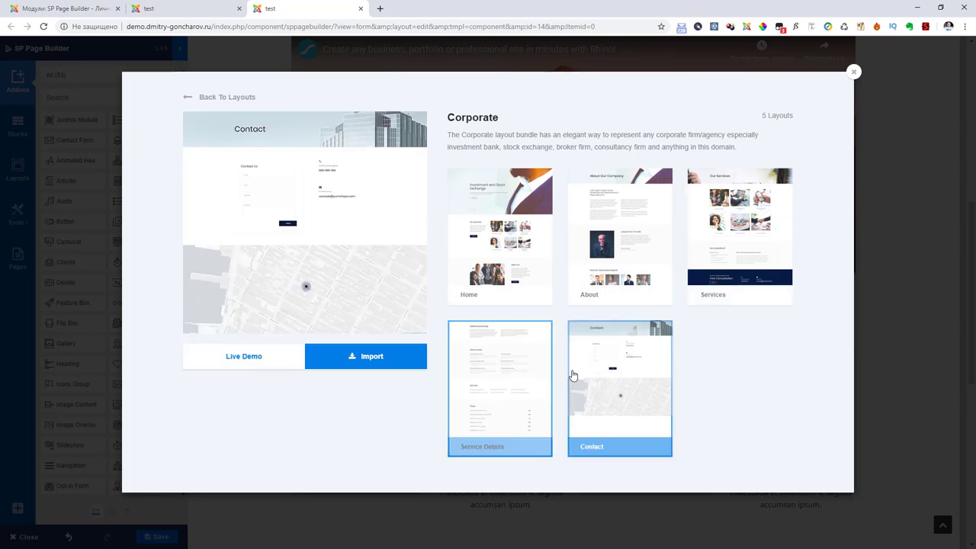
# Return to the layout bundles, filter them by the Portfolio category and open the Photography Studio bundle
pyautogui.click(204, 98)
pyautogui.click(172, 261)
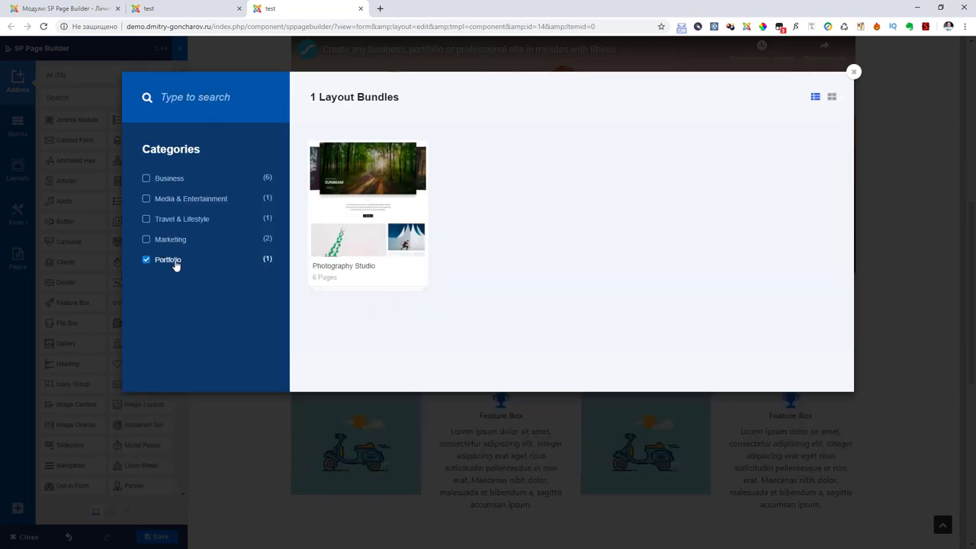
pyautogui.click(366, 189)
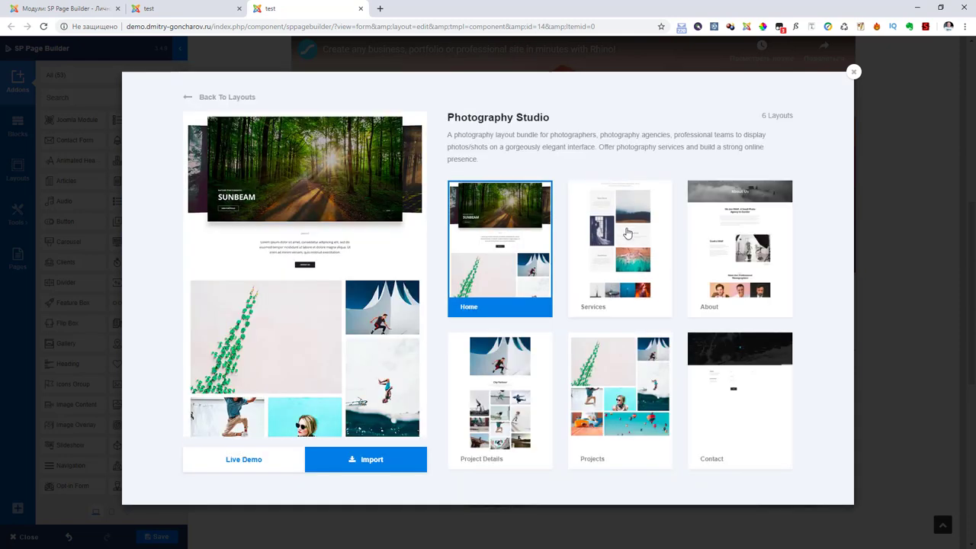